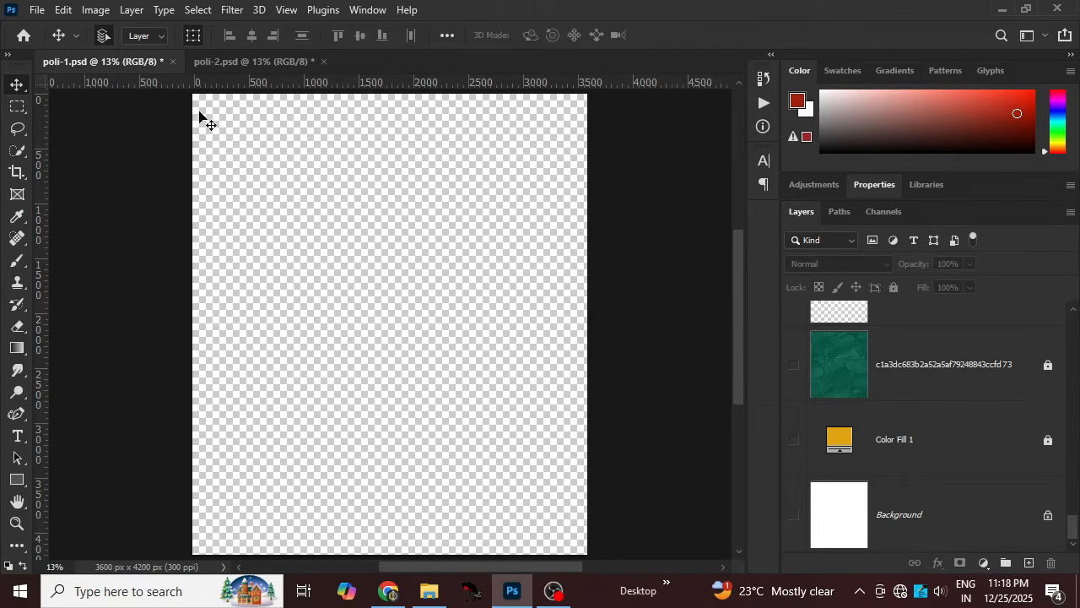
- Show the orange Color Fill 1 layer and the green texture layer above it, and select the texture layer
left_click(793, 440)
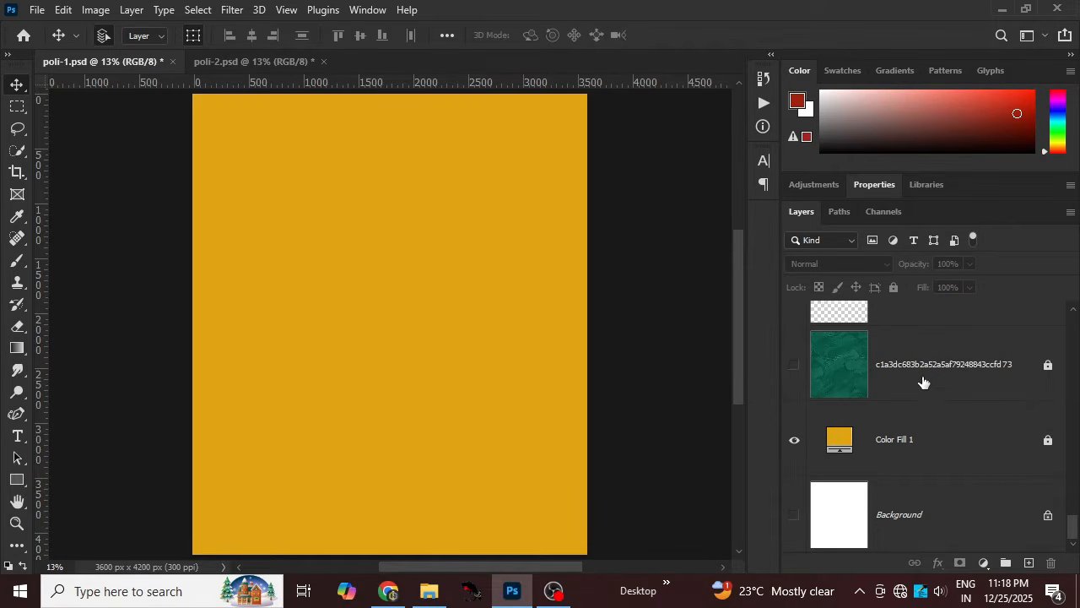
scroll(906, 395, "up", 1)
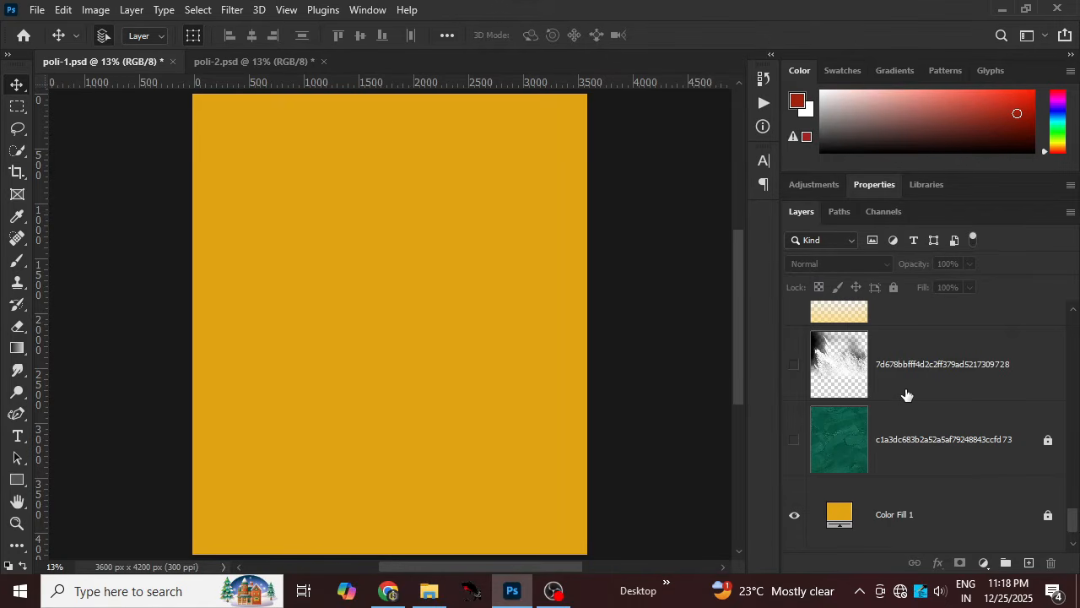
left_click(793, 440)
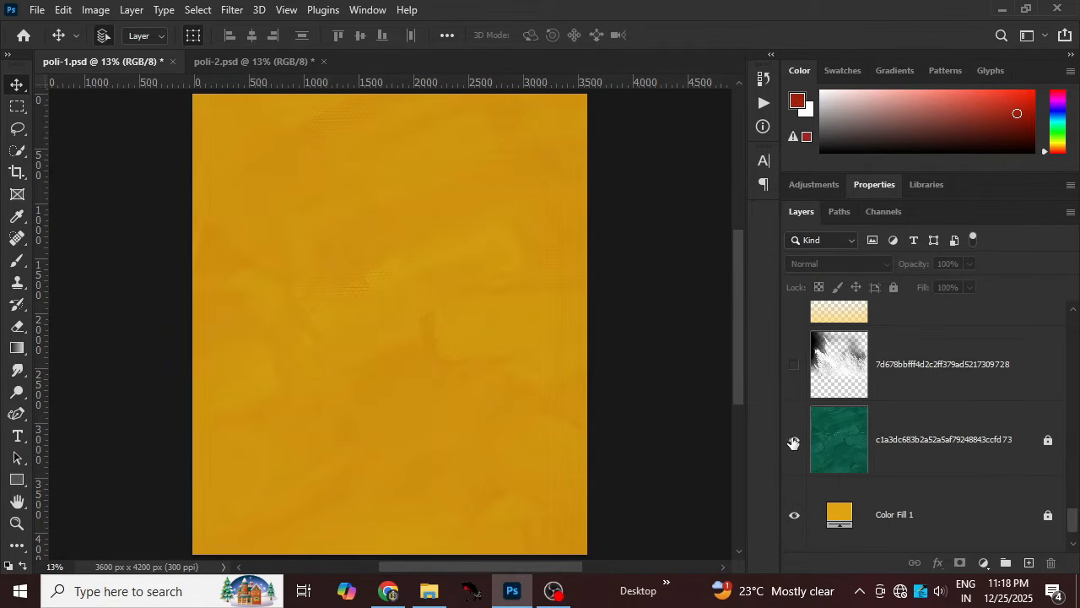
left_click(849, 442)
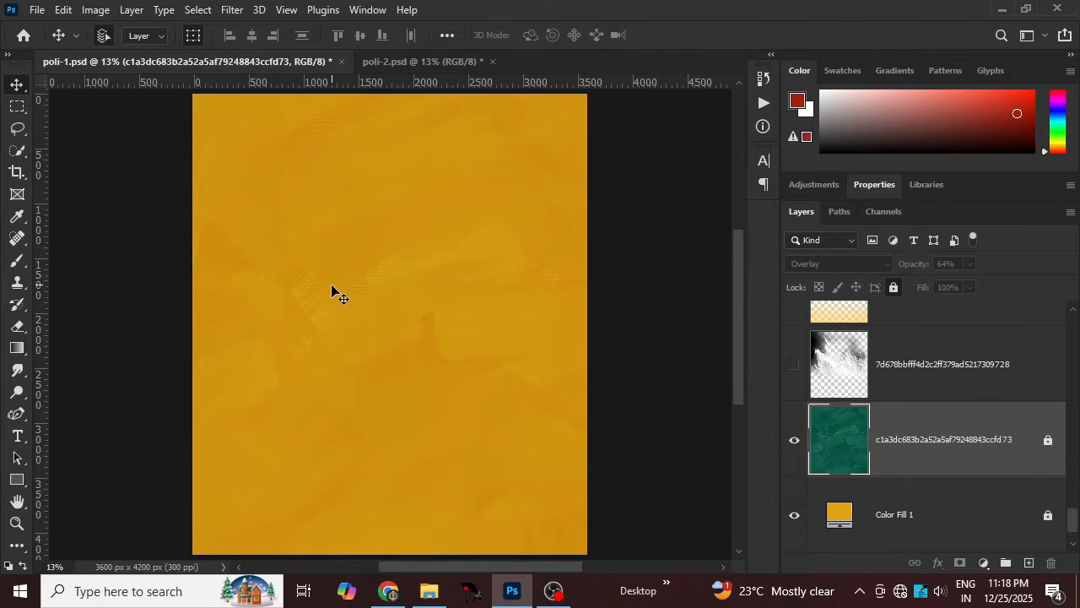
left_click(793, 365)
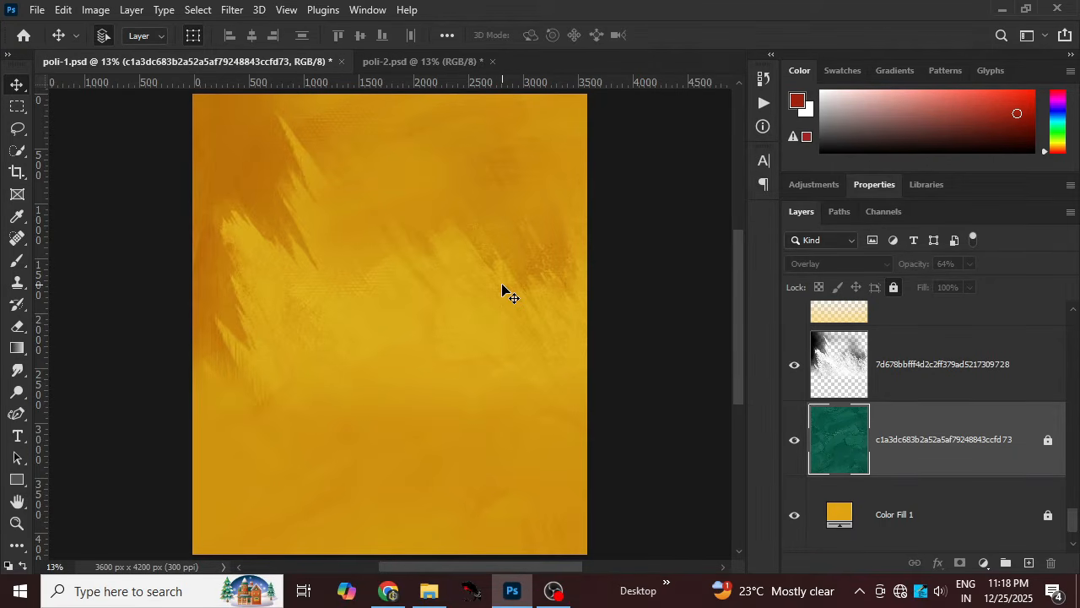
scroll(852, 410, "up", 1)
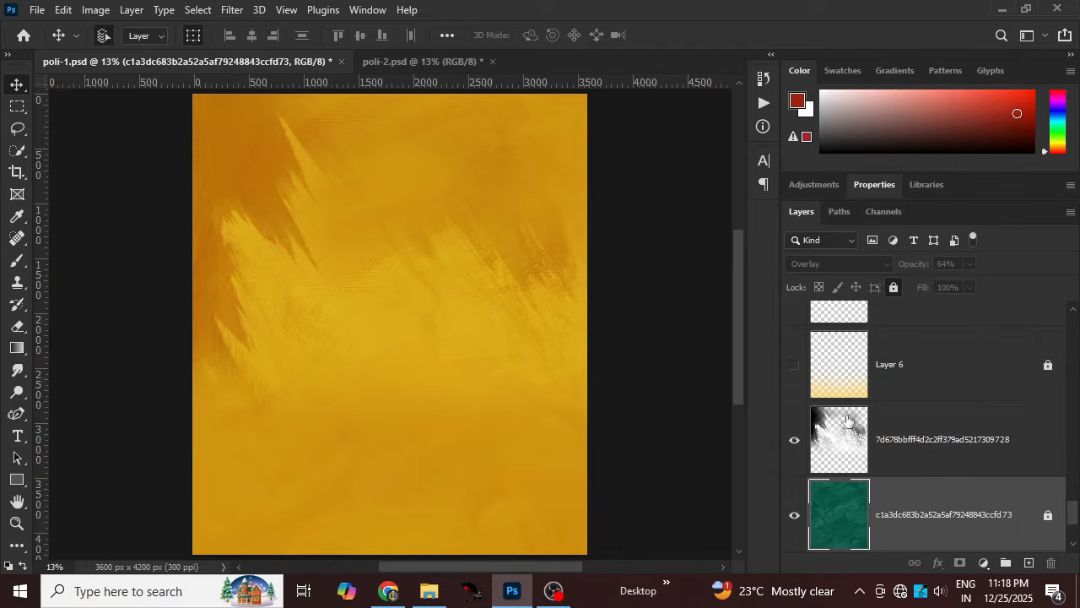
left_click(794, 366)
left_click(794, 367)
left_click(794, 439)
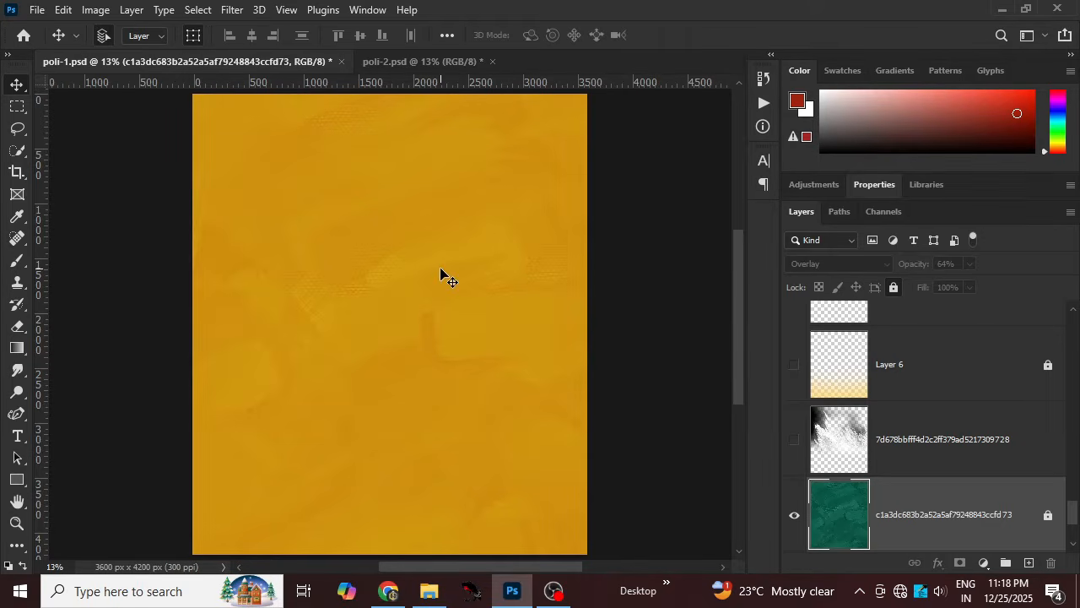
left_click(441, 275)
scroll(478, 282, "down", 1)
scroll(439, 304, "up", 2)
scroll(383, 338, "down", 2)
scroll(378, 336, "up", 2)
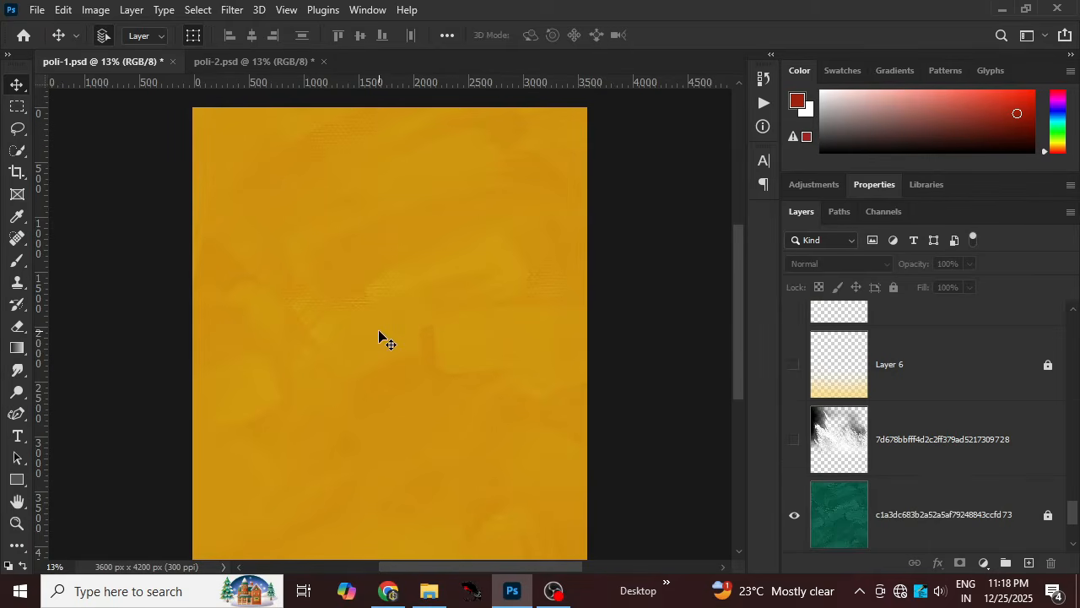
- Show the black-and-white brush texture layer below Layer 6 and compare its blend modes, ending on Soft Light
left_click(794, 439)
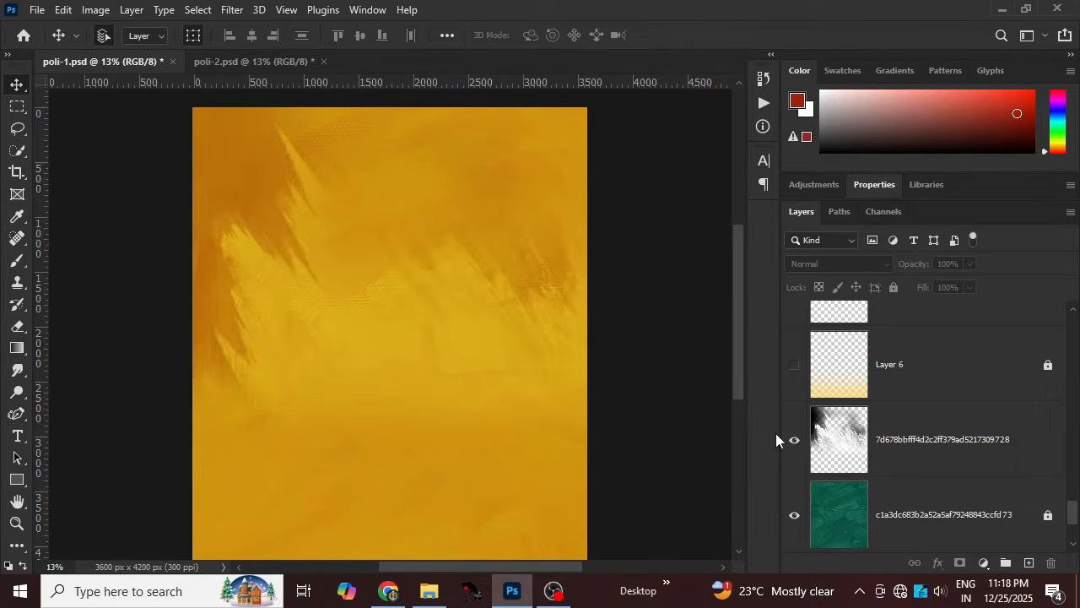
left_click(852, 426)
left_click(823, 264)
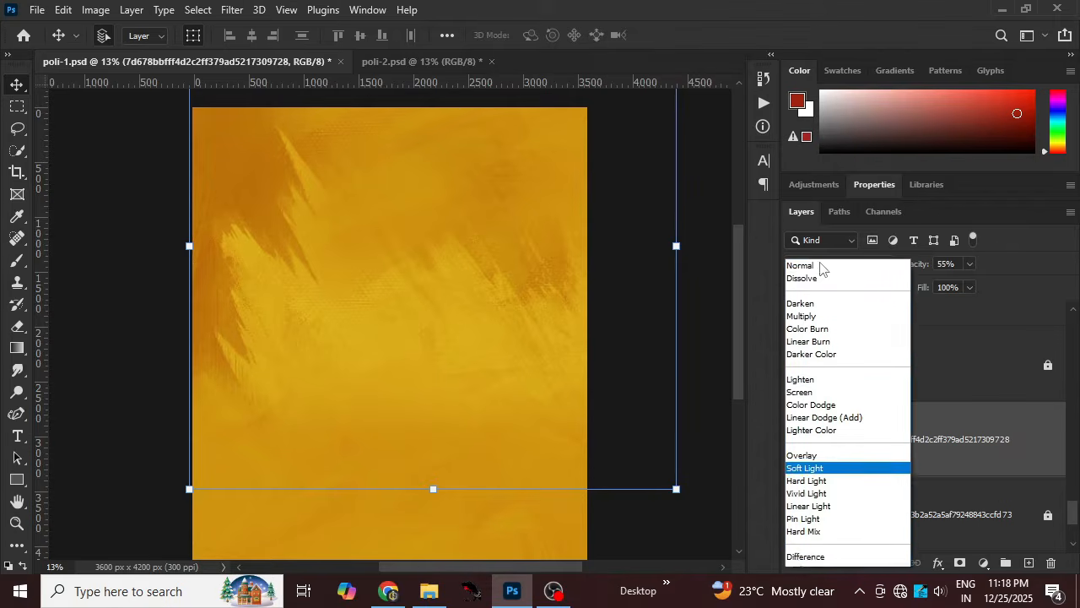
left_click(815, 166)
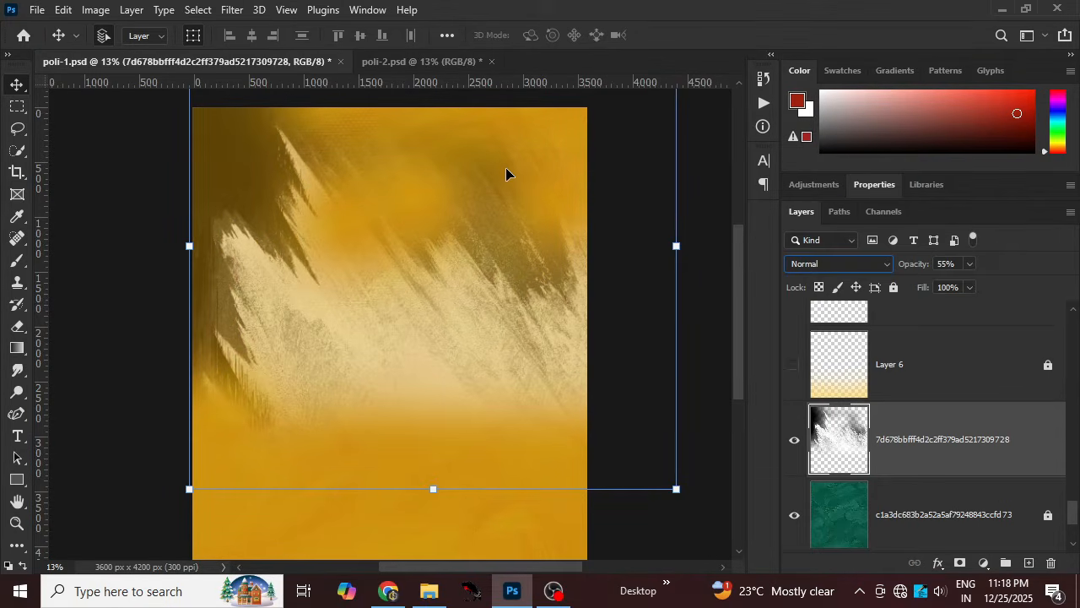
left_click(850, 261)
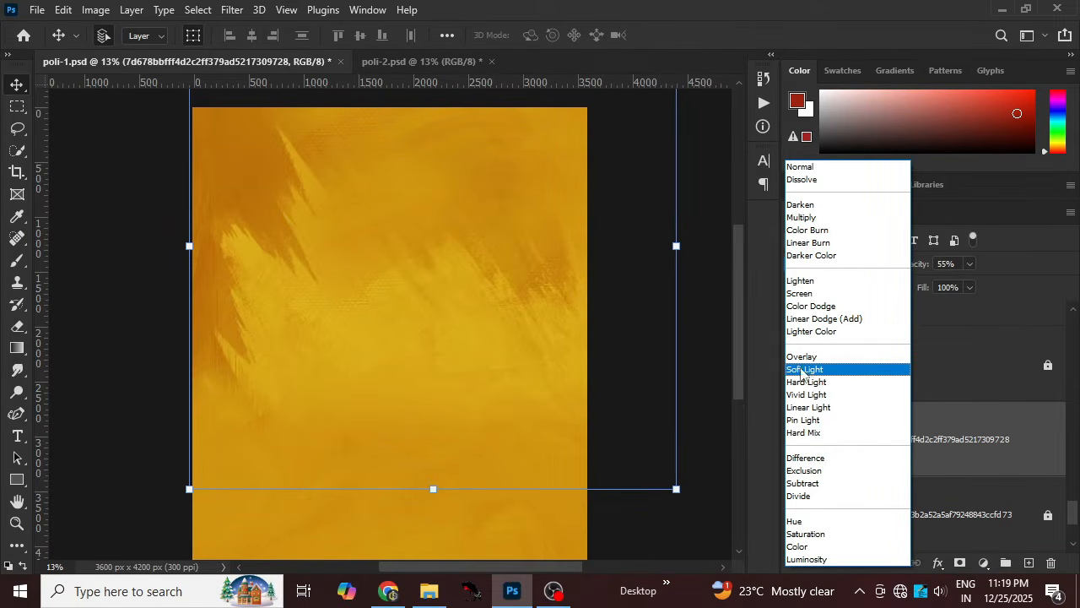
left_click(810, 372)
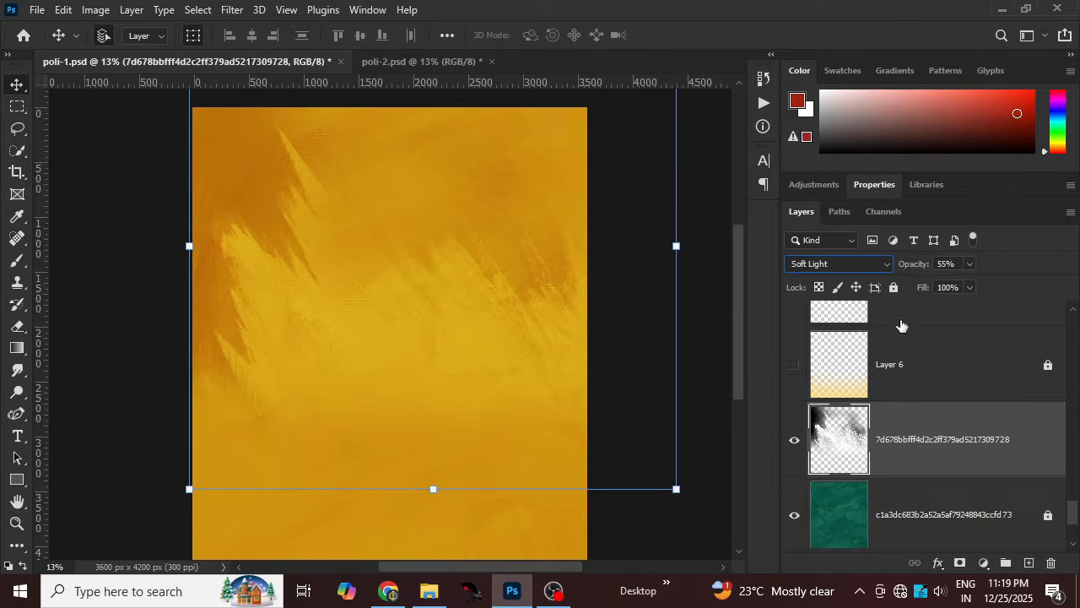
left_click(867, 264)
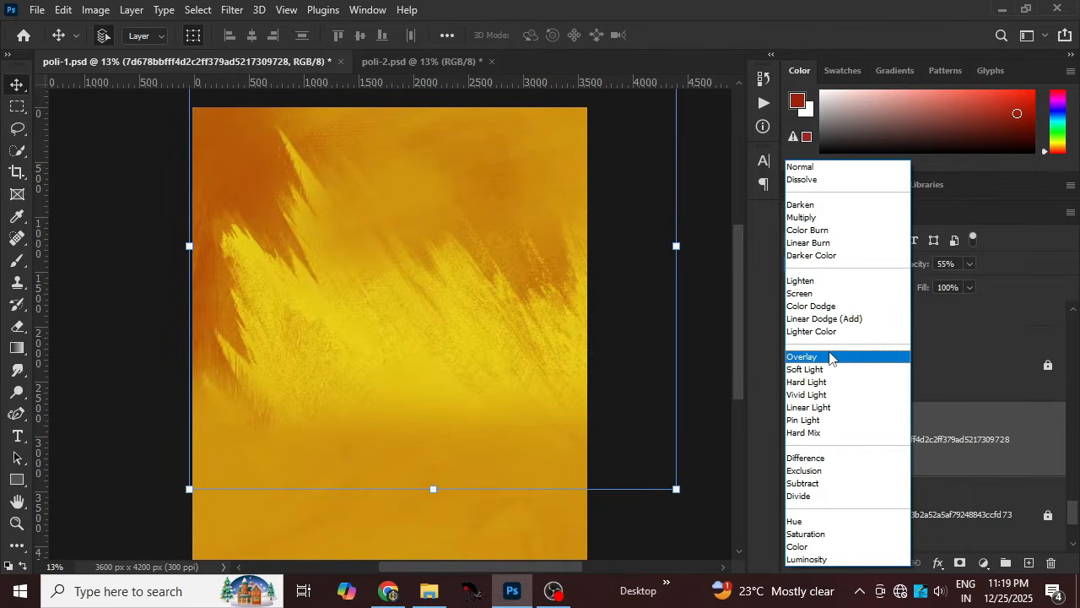
left_click(820, 369)
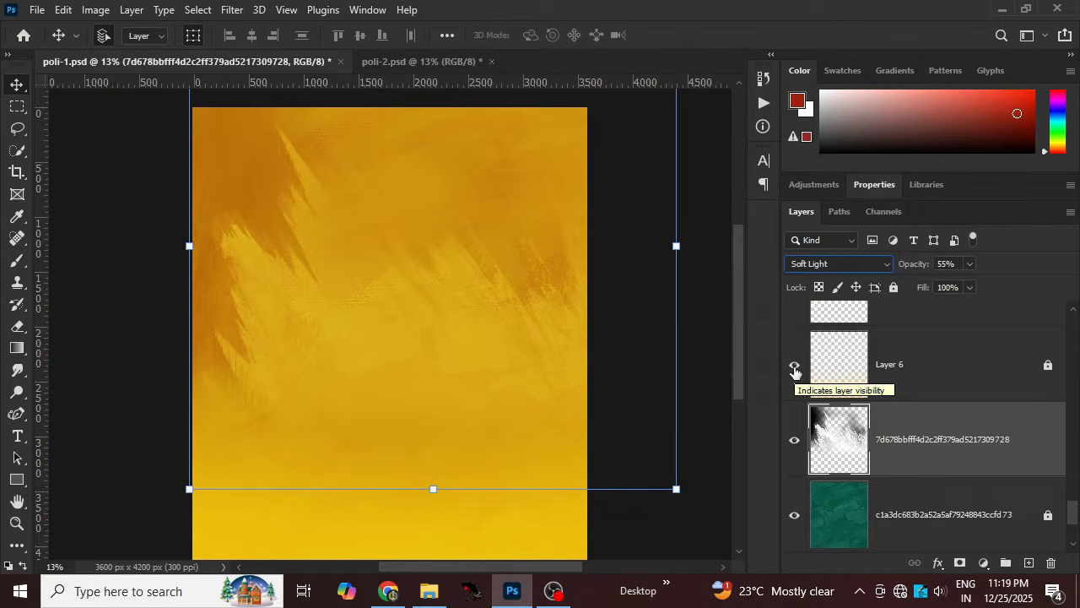
- Show the pale yellow gradient on Layer 1 and leave no layer selected
left_click(599, 274)
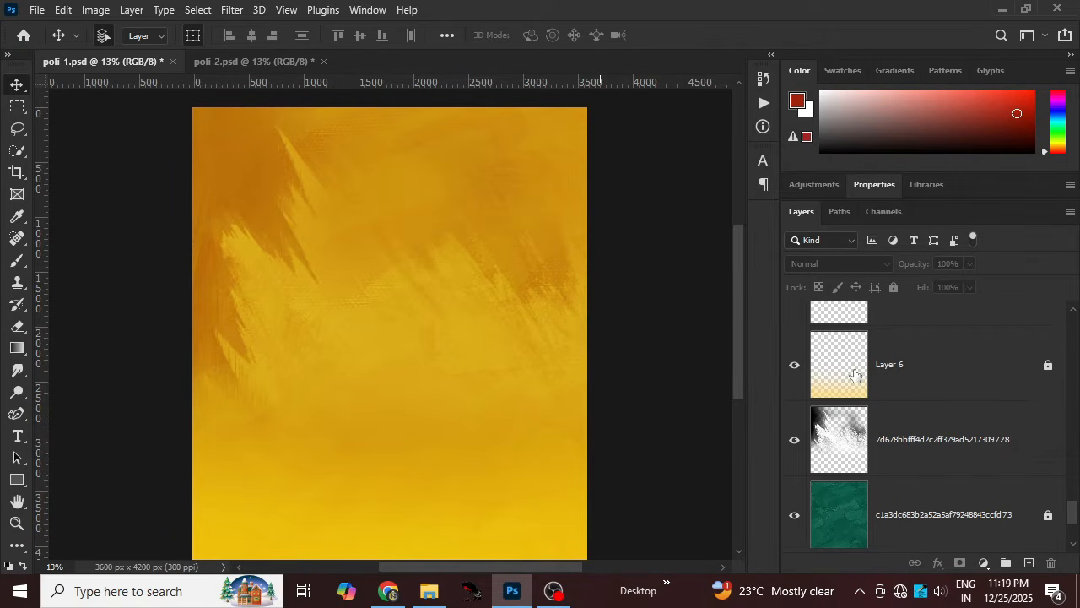
scroll(855, 388, "up", 1)
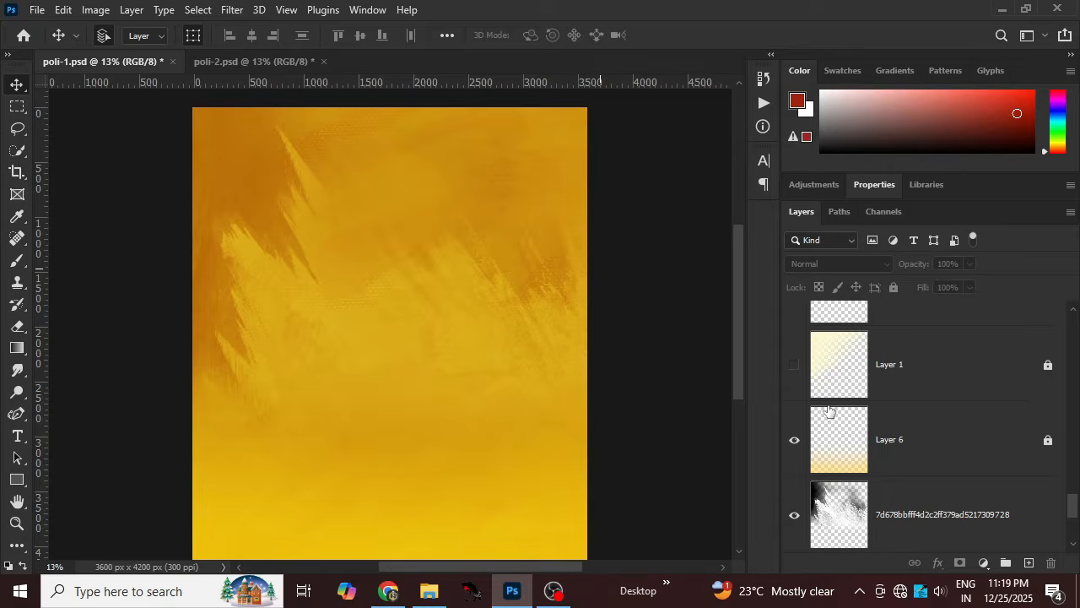
left_click(794, 368)
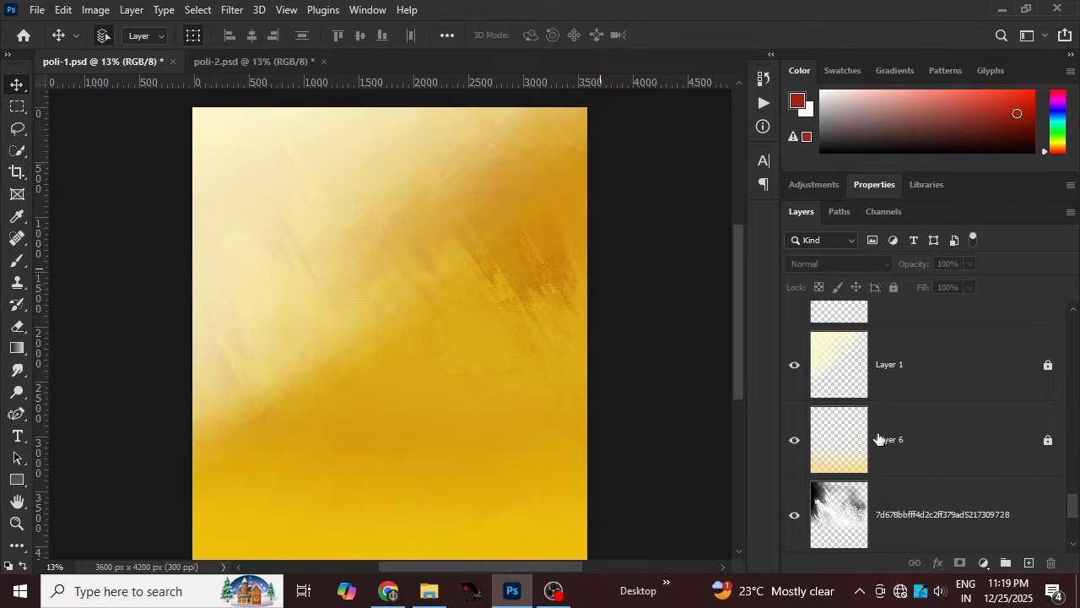
scroll(880, 439, "up", 1)
left_click(408, 237)
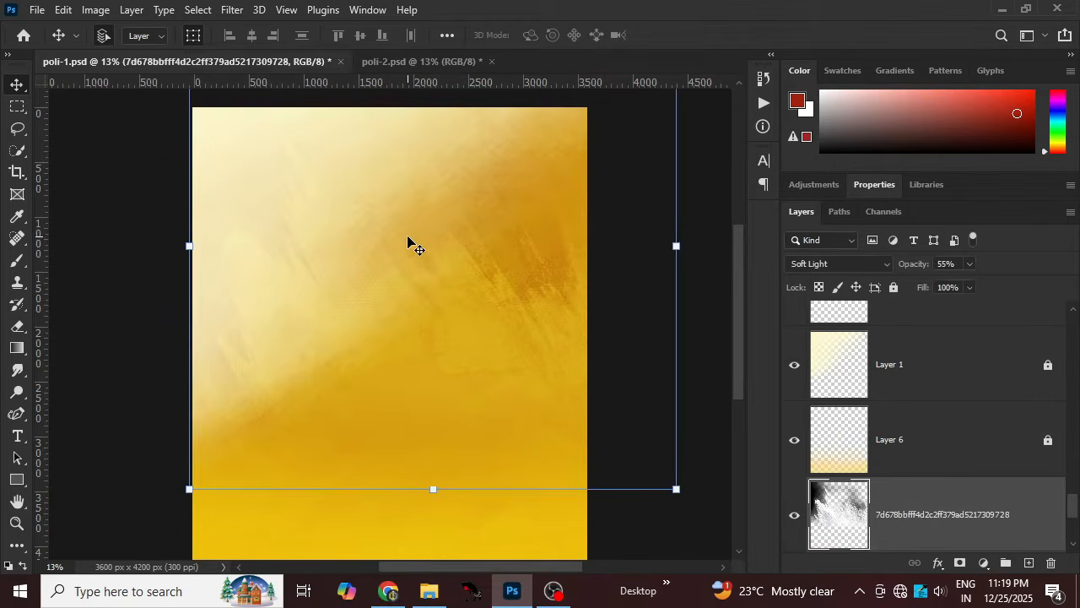
left_click(605, 215)
left_click(604, 221)
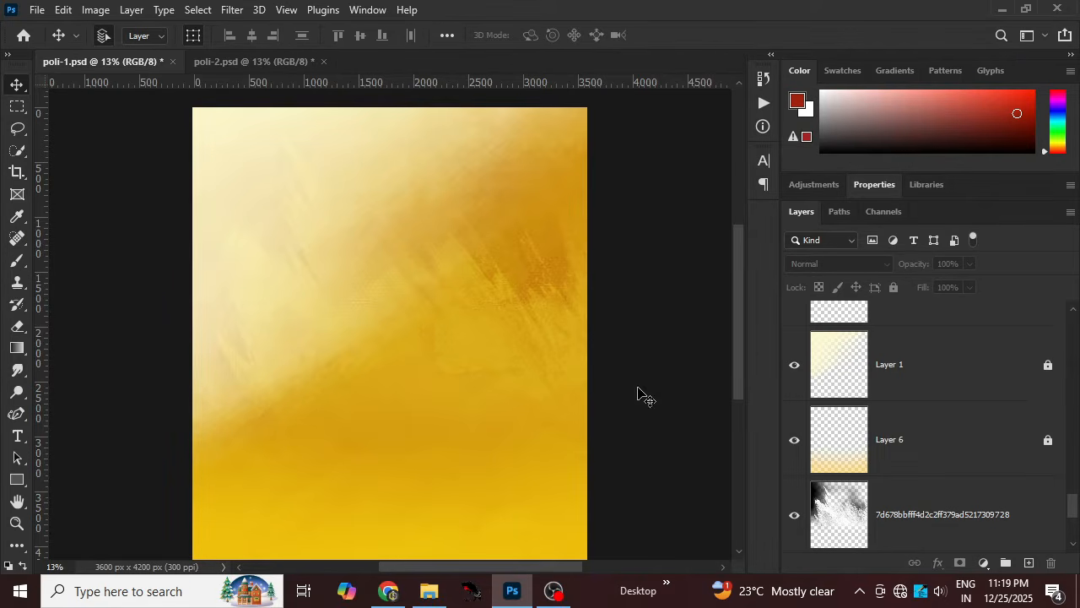
- Show the two light glow layers, copy 16 and copy 17, above Layer 1
scroll(844, 426, "up", 2)
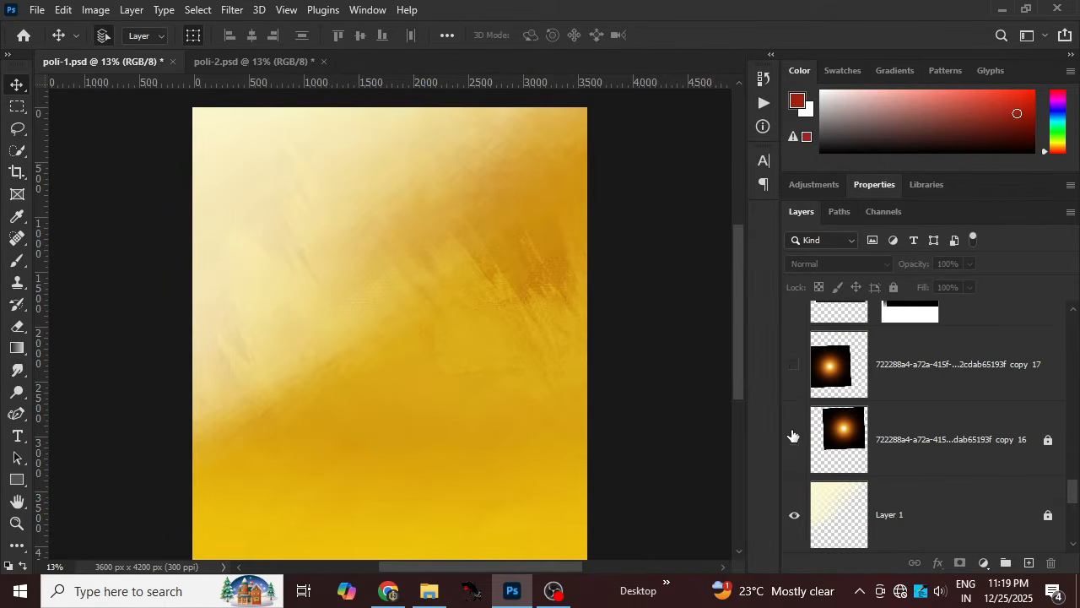
left_click(793, 439)
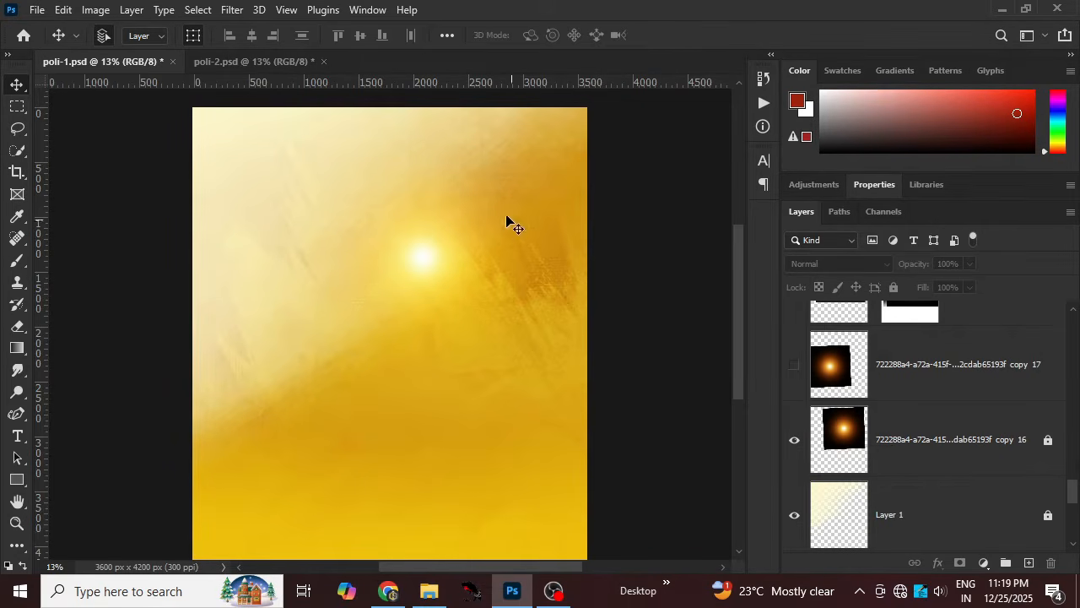
left_click(794, 364)
scroll(932, 464, "up", 3)
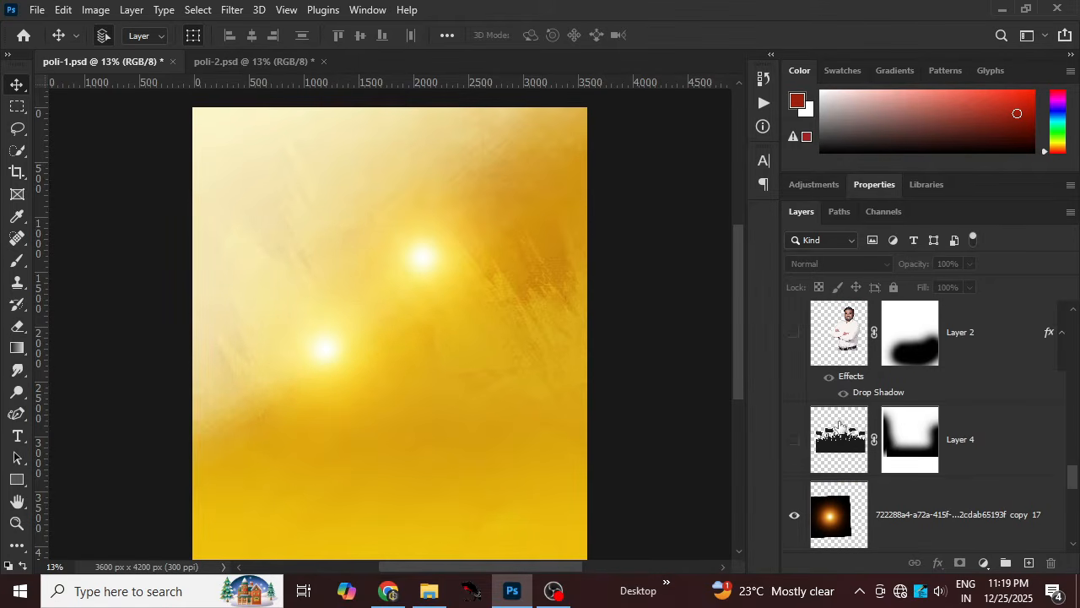
left_click(425, 261)
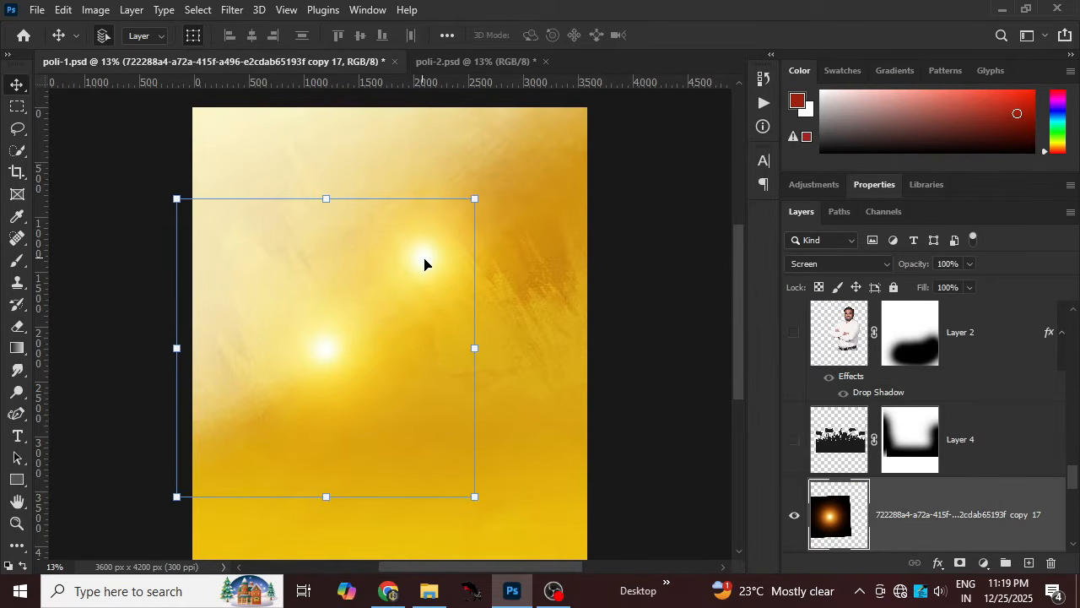
- Show the portrait cutout on Layer 2 and the building image on Layer 5, and select the building
left_click(794, 408)
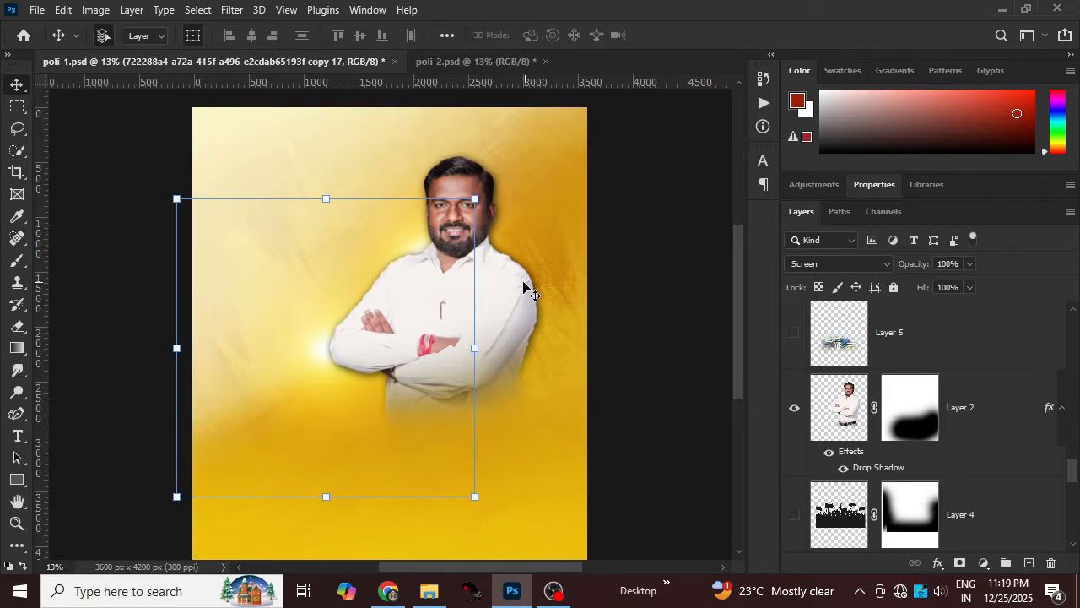
left_click(522, 289)
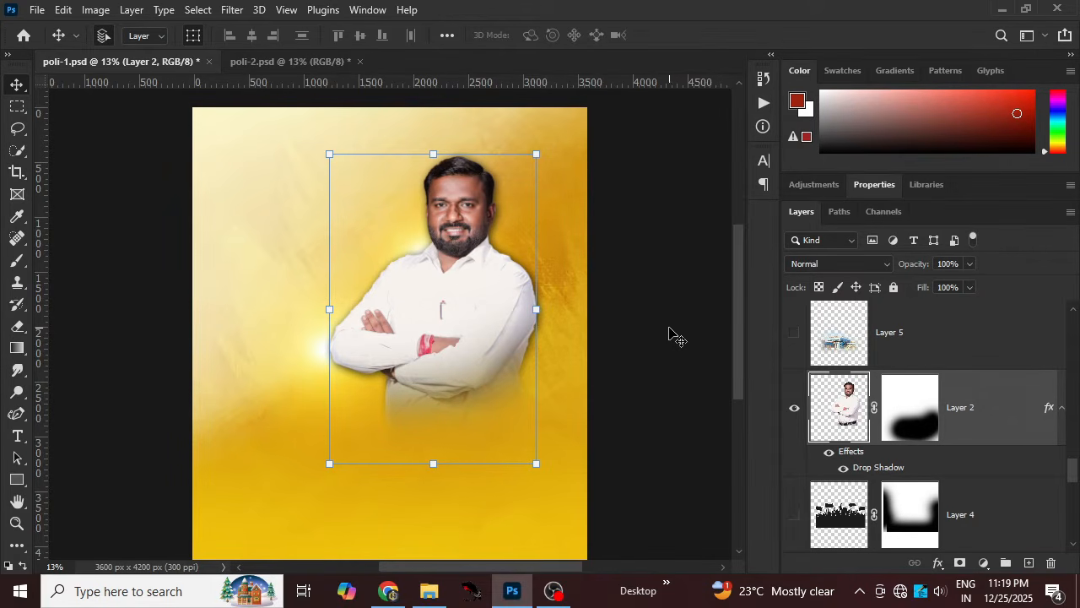
left_click(795, 334)
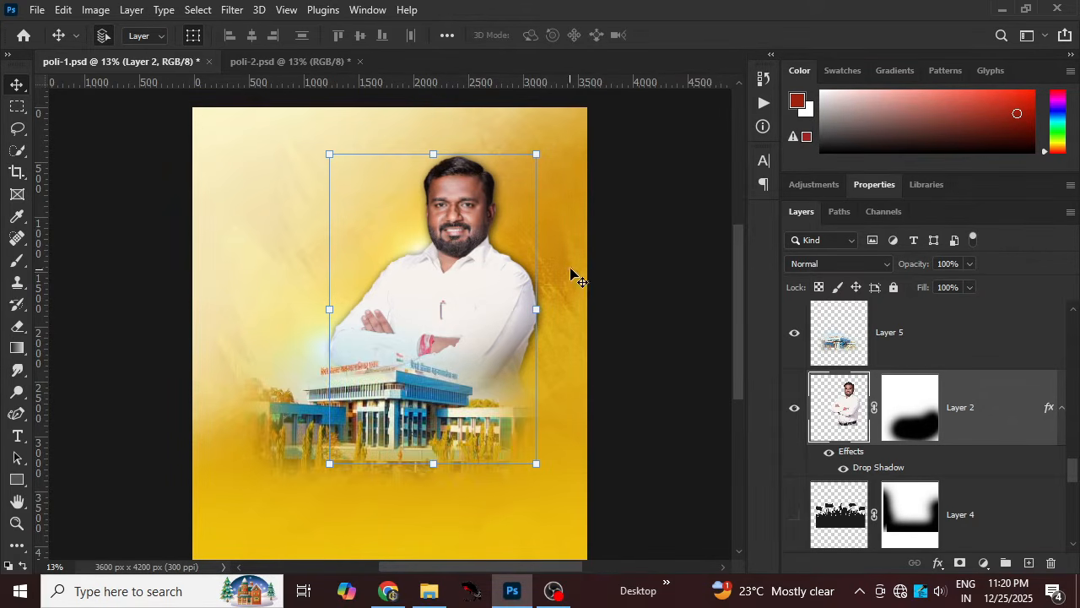
left_click(583, 319)
left_click(388, 419)
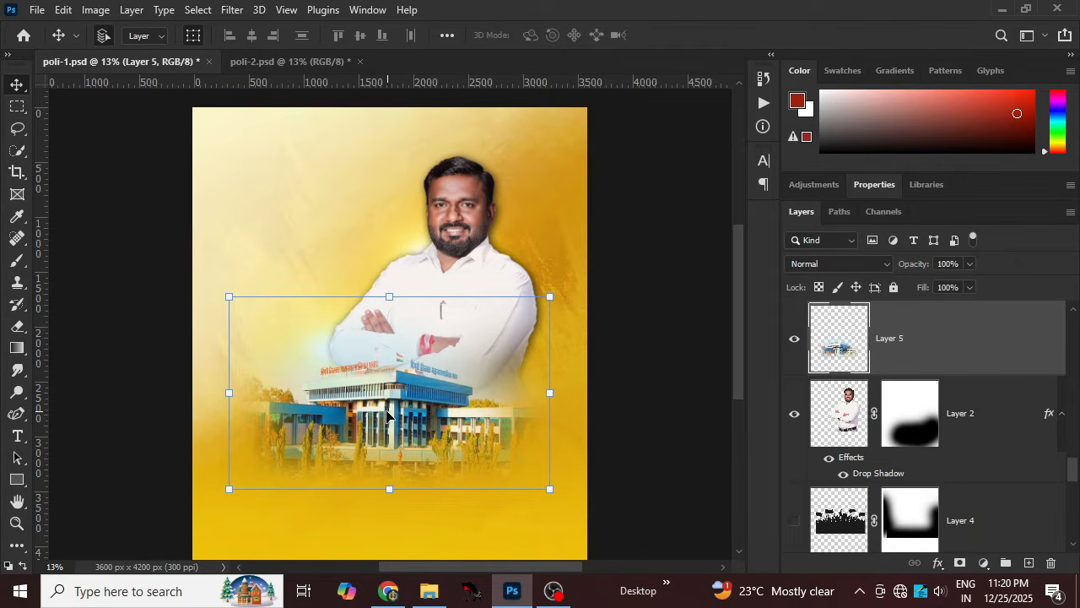
left_click_drag(385, 413, 349, 406)
key("ctrl+z")
left_click(17, 325)
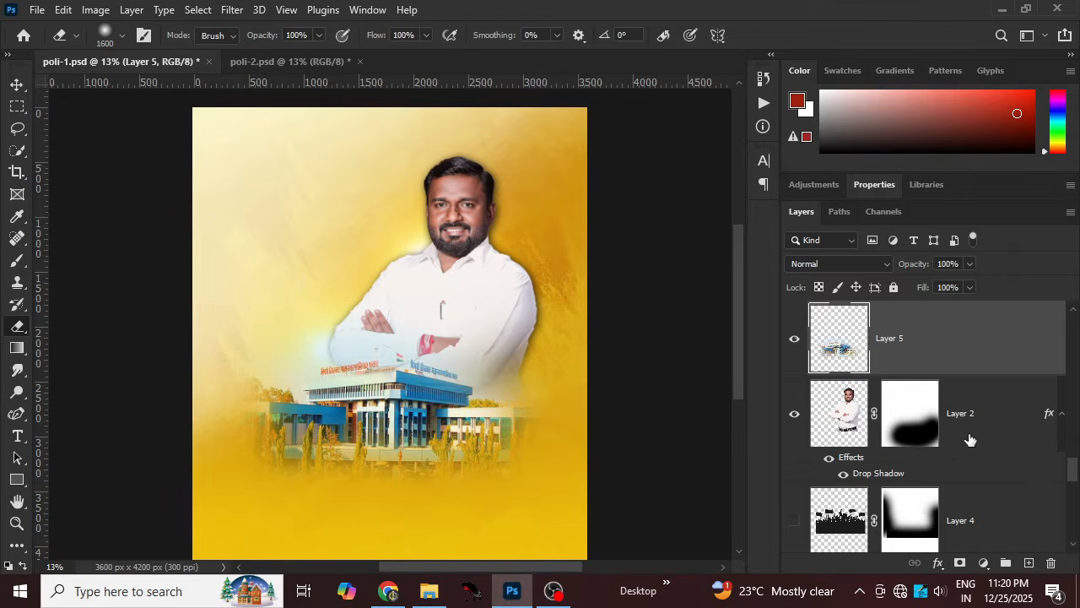
scroll(967, 435, "up", 3)
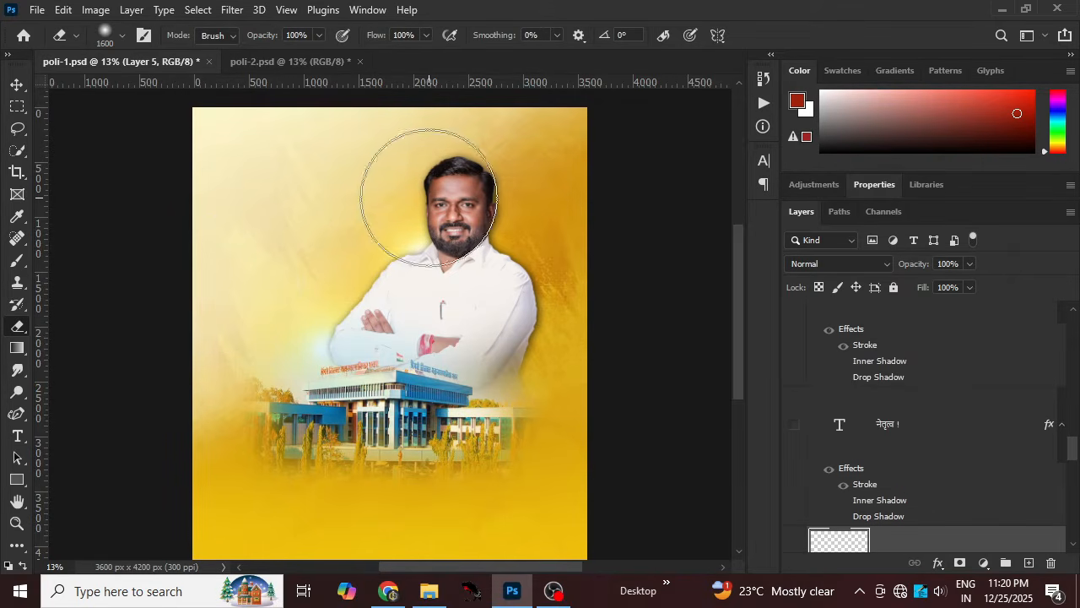
left_click(17, 84)
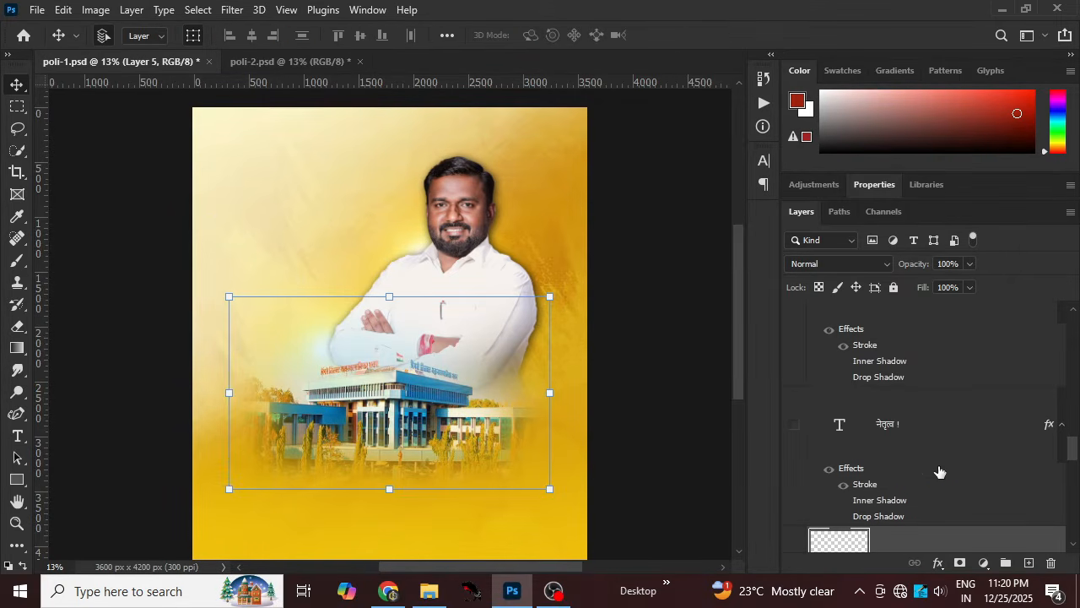
- Lock the portrait on Layer 2 and the light glow layer copy 17 against all changes
scroll(940, 470, "down", 2)
left_click(979, 479)
left_click(893, 287)
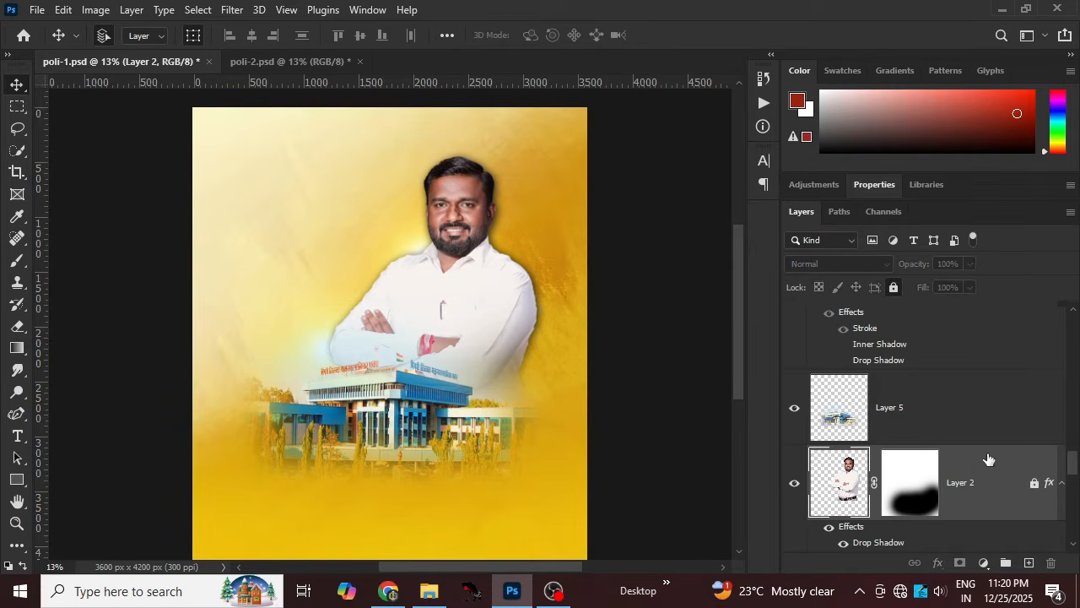
left_click(463, 309)
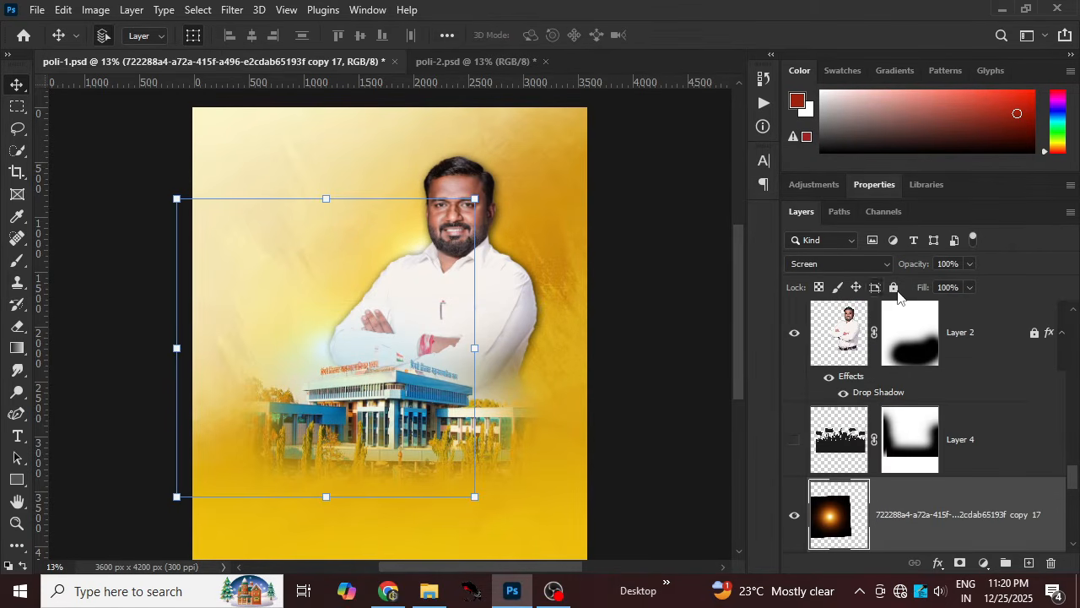
left_click(894, 287)
scroll(907, 464, "down", 2)
left_click(907, 462)
scroll(916, 397, "up", 1)
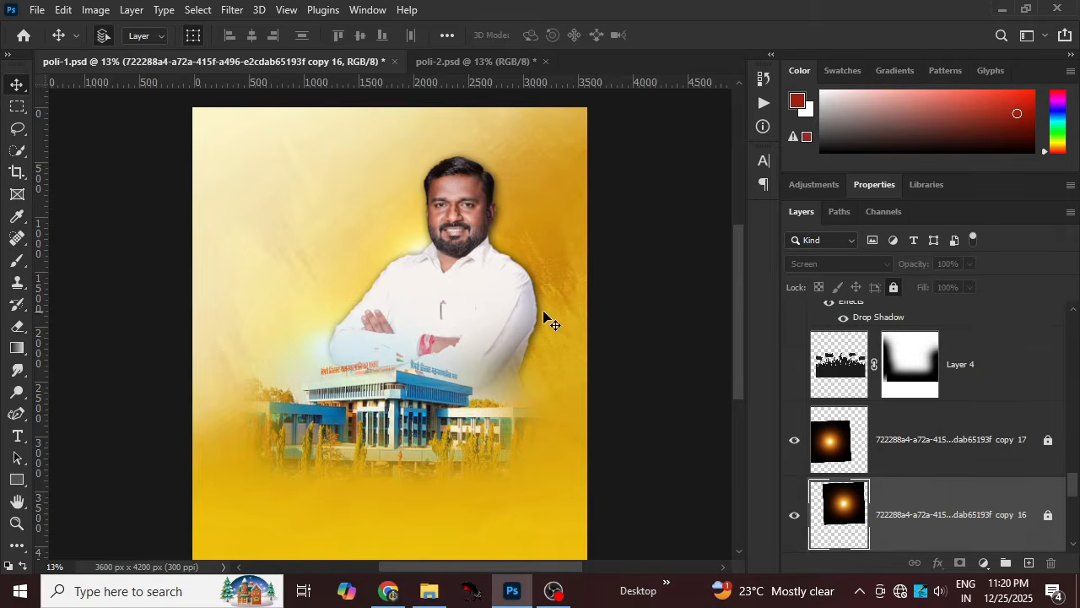
- Select the Soft Light texture layer below Layer 6 and lock it against all changes
left_click_drag(287, 274, 406, 254)
left_click_drag(325, 252, 384, 243)
mouse_move(344, 179)
left_mouse_down()
mouse_move(363, 186)
mouse_move(330, 210)
mouse_move(358, 179)
left_mouse_up()
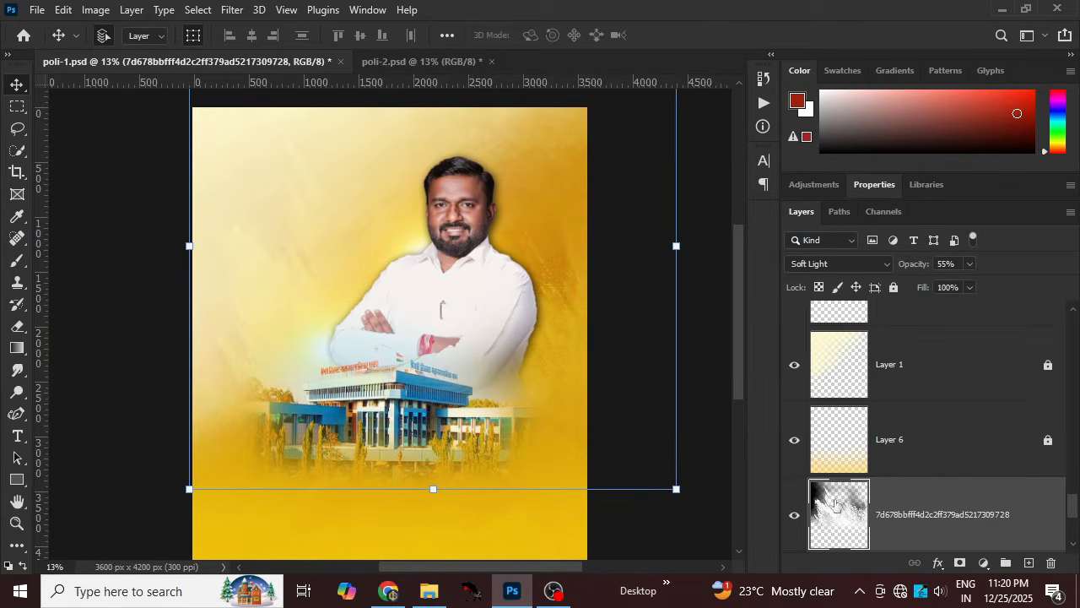
left_click(893, 287)
- Show the flag-waving crowd silhouette on Layer 4 behind the portrait and leave no layer selected
scroll(924, 419, "up", 5)
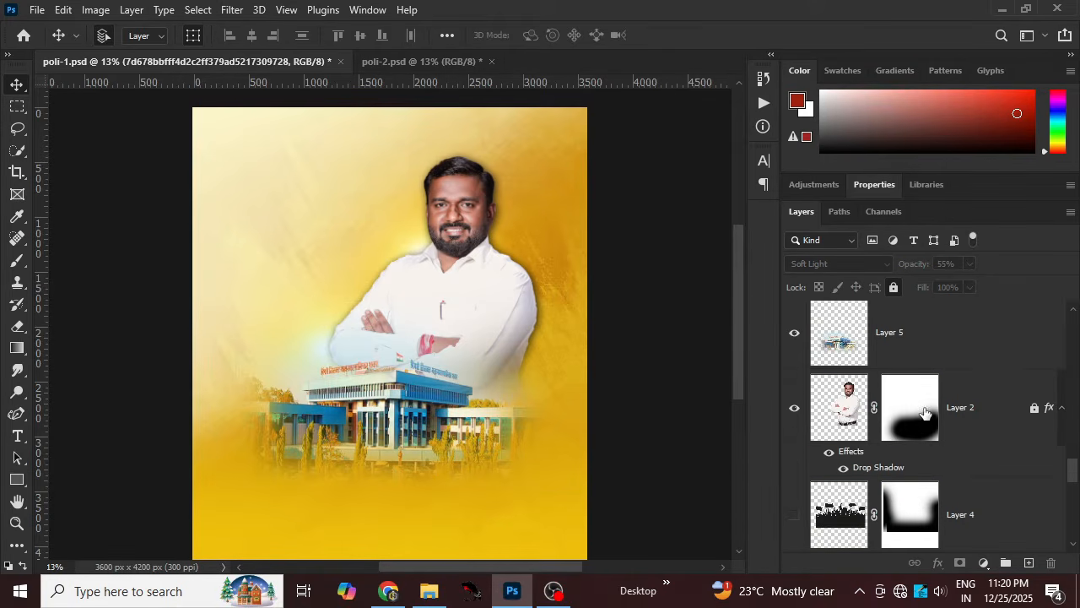
left_click(794, 515)
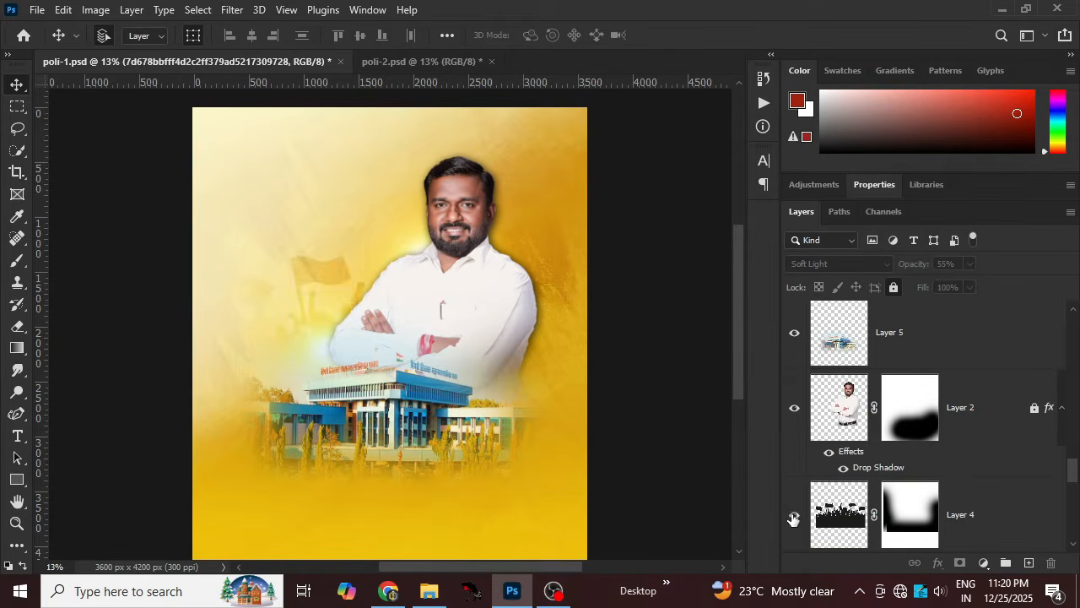
left_click(325, 284)
scroll(926, 371, "up", 2)
scroll(925, 373, "up", 2)
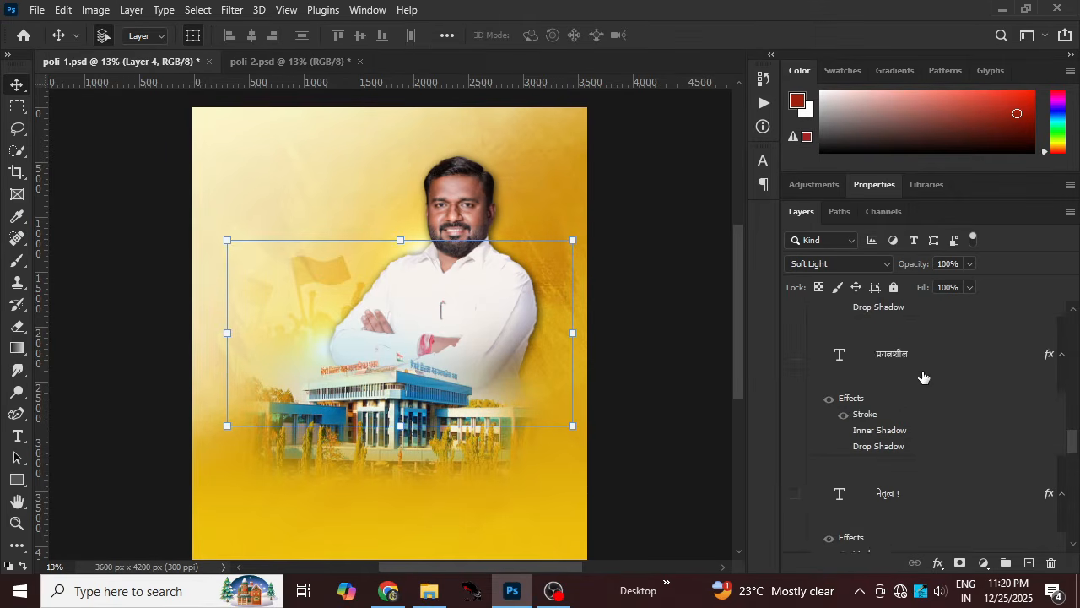
scroll(892, 424, "down", 1)
scroll(836, 446, "up", 1)
left_click(688, 338)
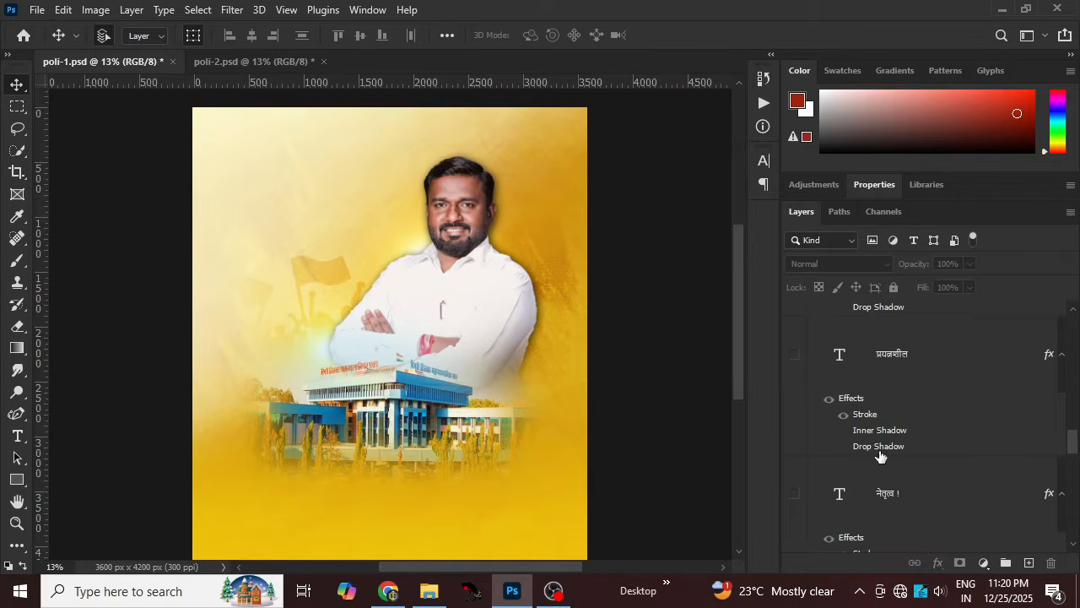
- Show the headline text layers नेतृत्व !, प्रयत्नशील and नेतृत्व ! copy over the building
left_click(794, 494)
left_click(794, 354)
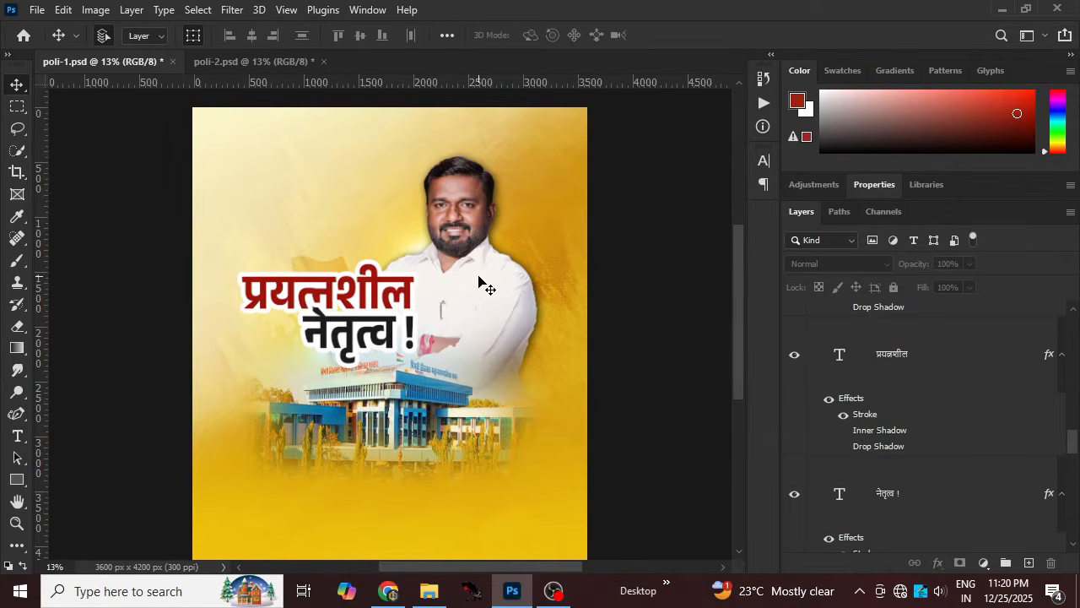
scroll(813, 385, "up", 2)
left_click(794, 371)
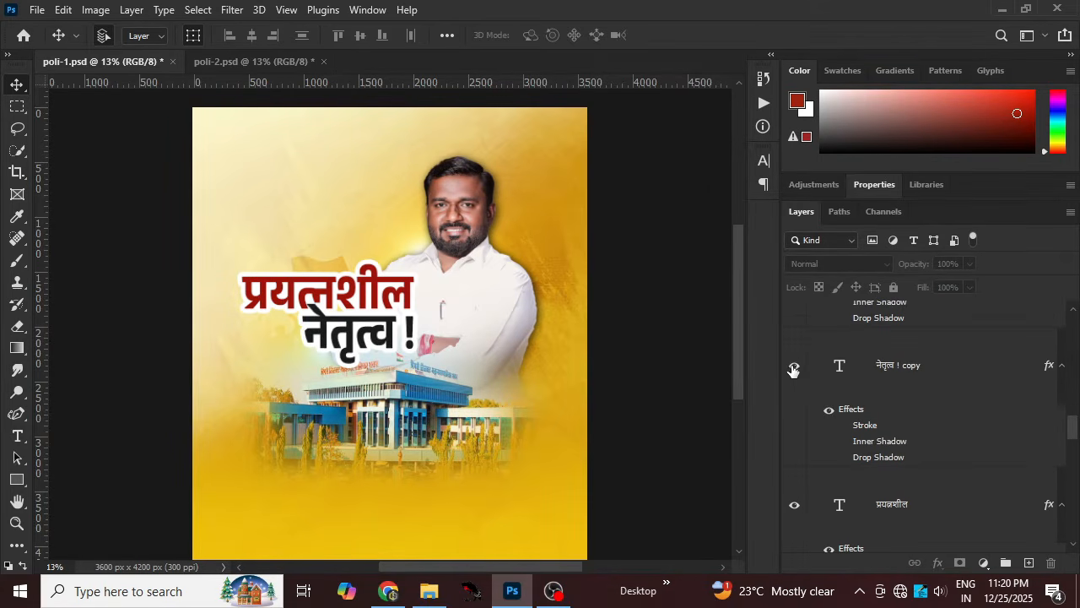
- Show the सदैव text and the four-line slogan जनतेच्या सेवेसाठी आणि हितासाठी above the headline
scroll(795, 346, "up", 2)
left_click(794, 314)
left_click(793, 319)
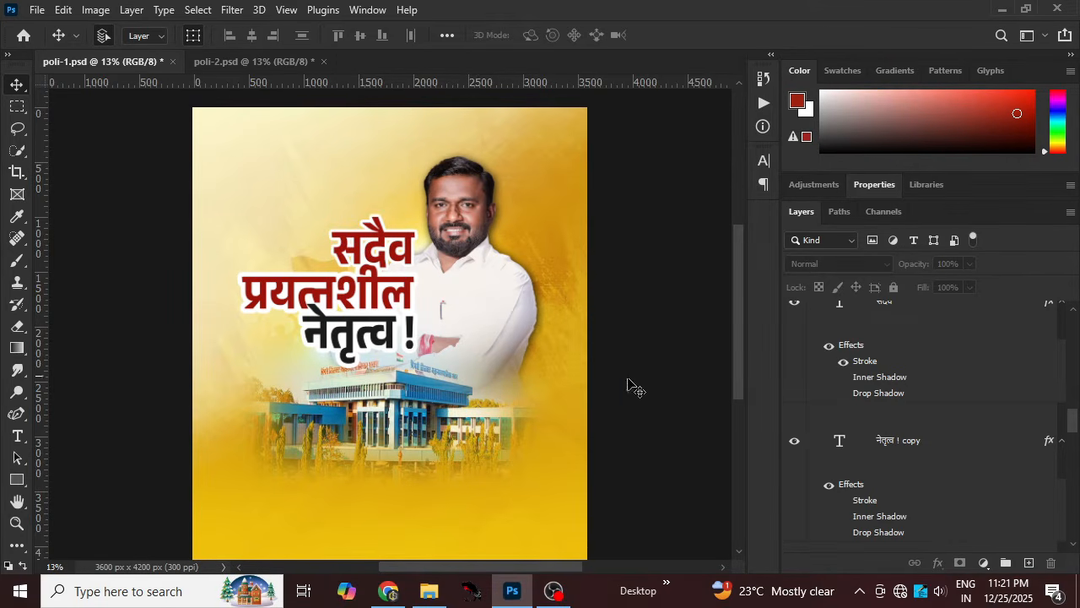
scroll(810, 405, "up", 2)
left_click(794, 314)
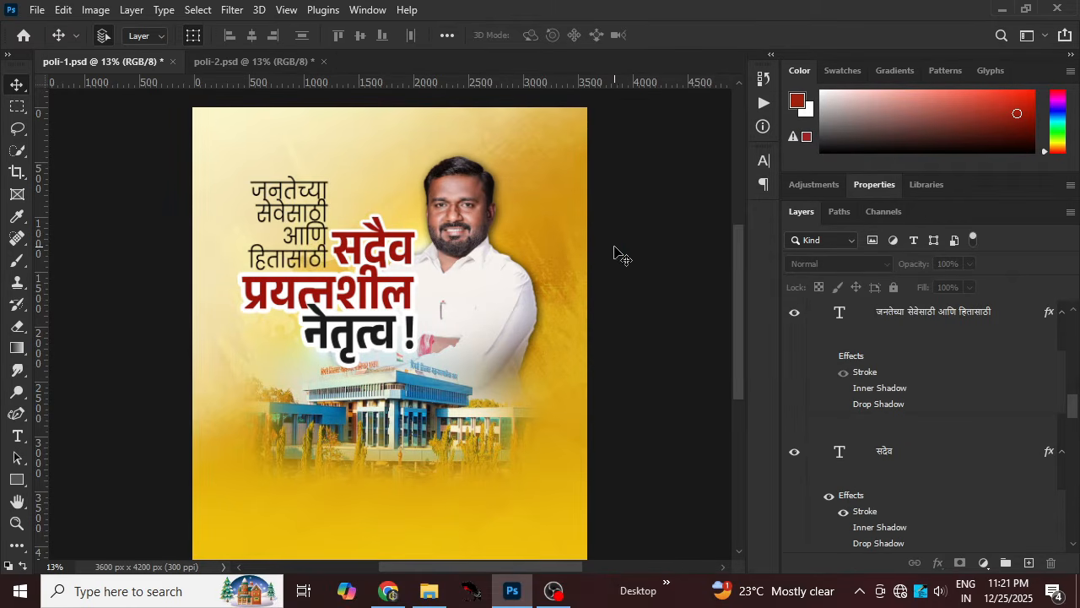
- Select the सदैव, नेतृत्व ! copy and slogan text layers in turn to examine how the headline is built
left_click(395, 269)
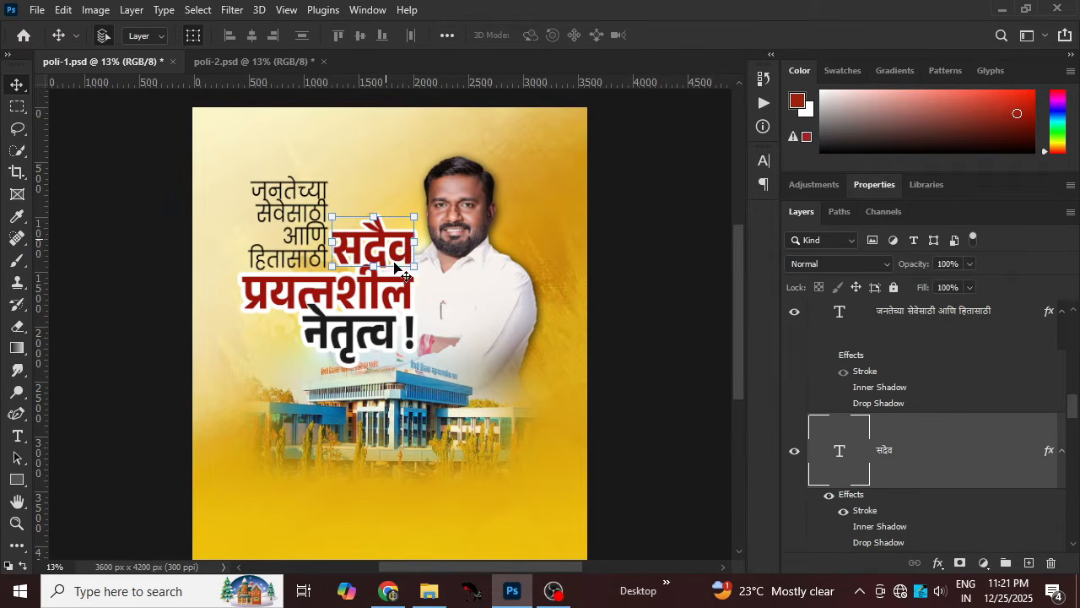
left_click(358, 341)
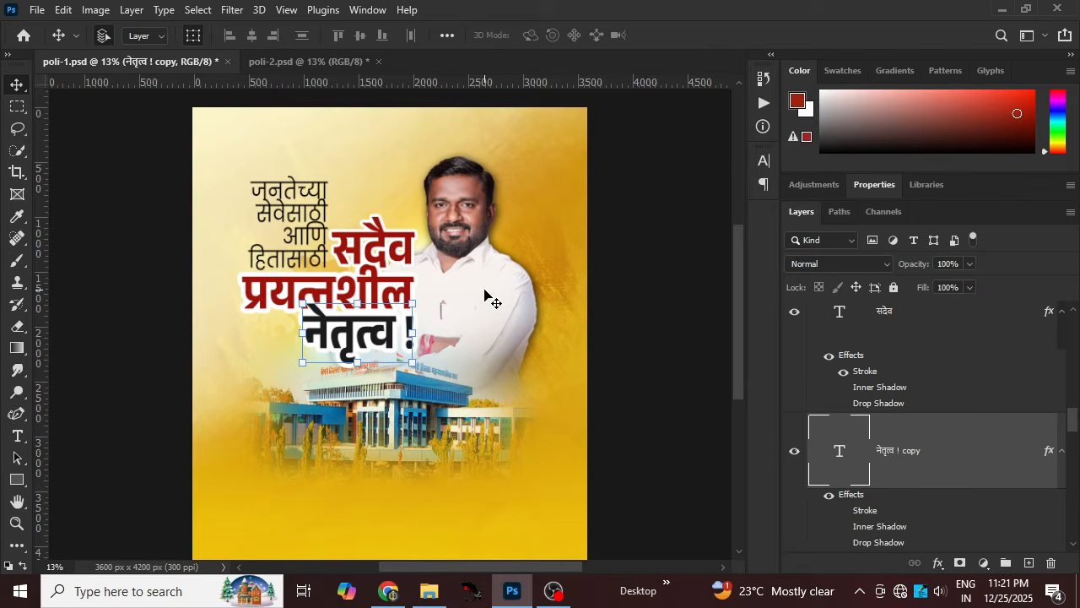
left_click(621, 264)
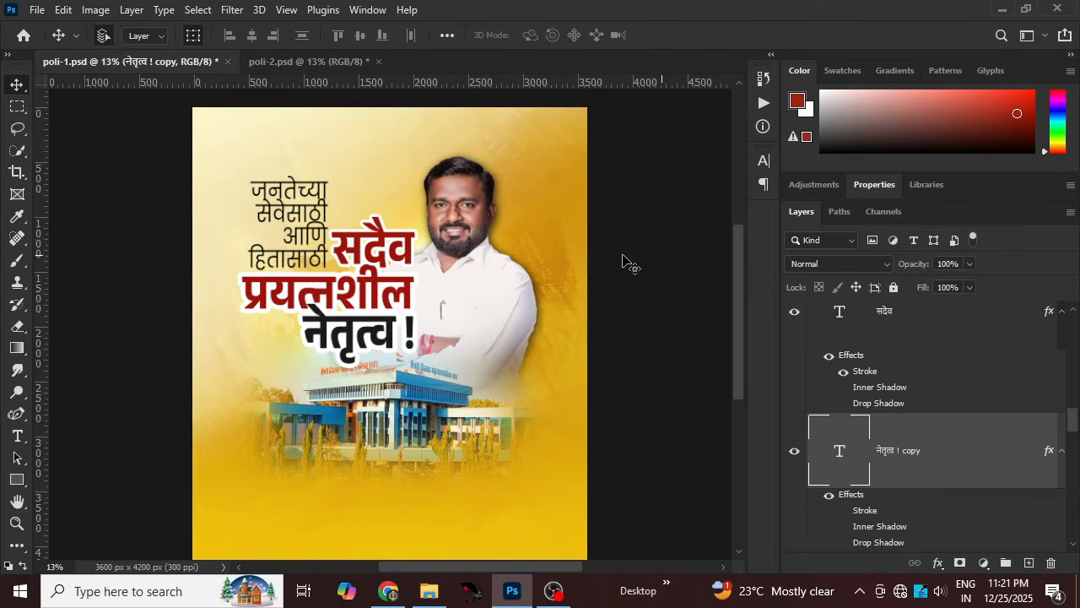
left_click(308, 221)
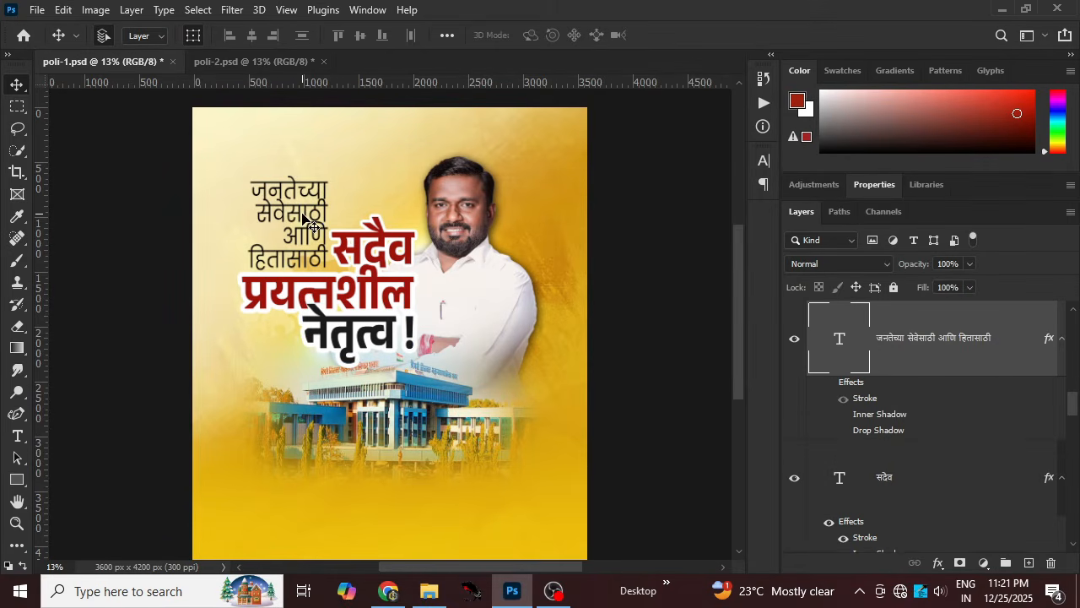
left_click(649, 204)
left_click(294, 217)
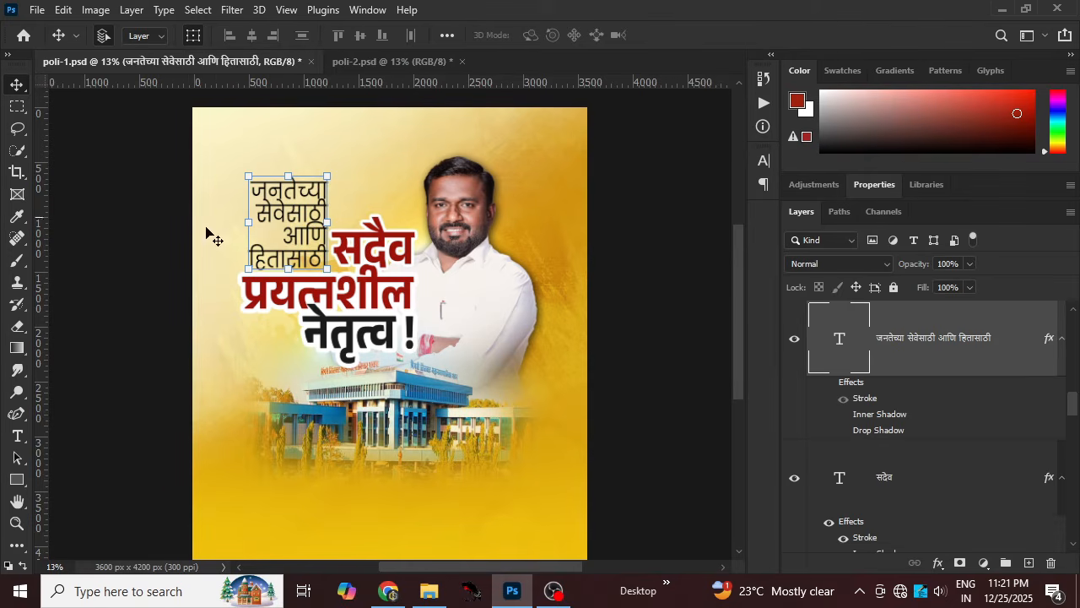
left_click(123, 240)
- Select the four-line slogan and examine close up how it sits against the headline and portrait
left_click(302, 236)
key("ctrl+plus")
key("ctrl+plus")
key("ctrl+plus")
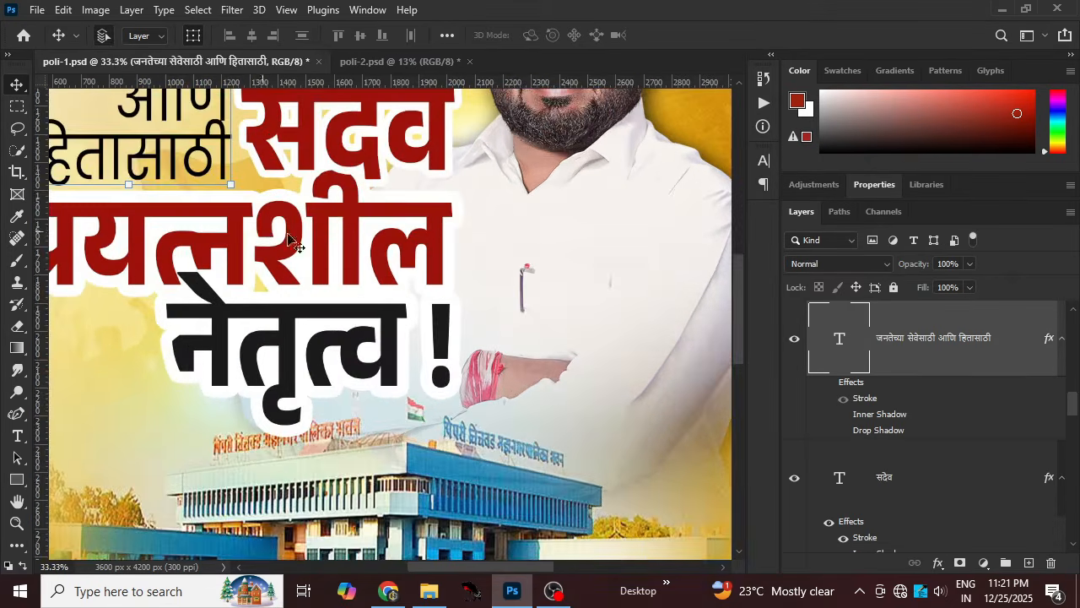
left_click_drag(399, 217, 545, 415)
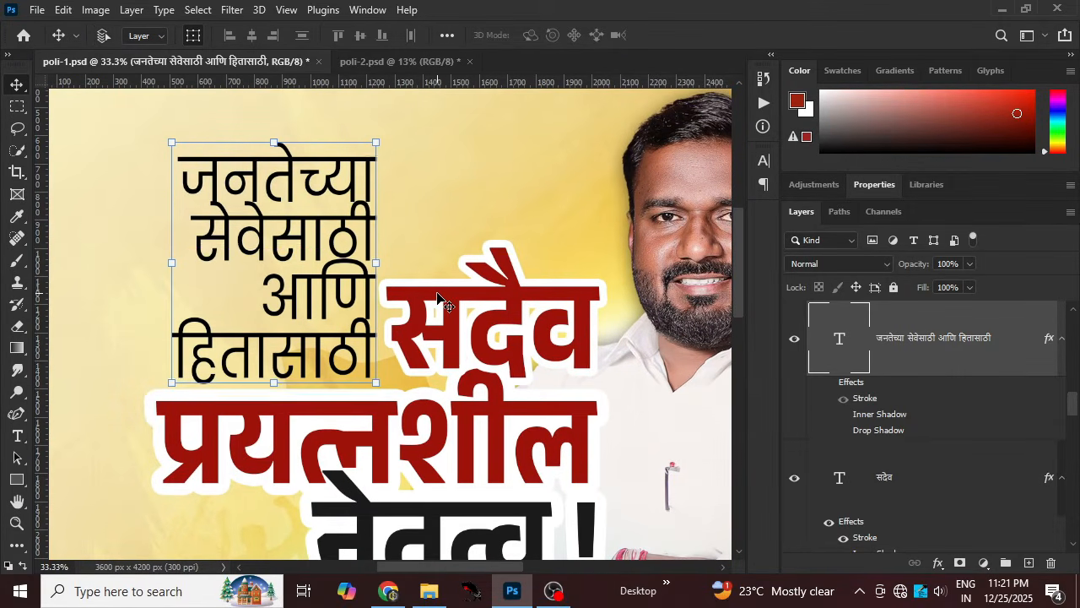
key("ctrl+minus")
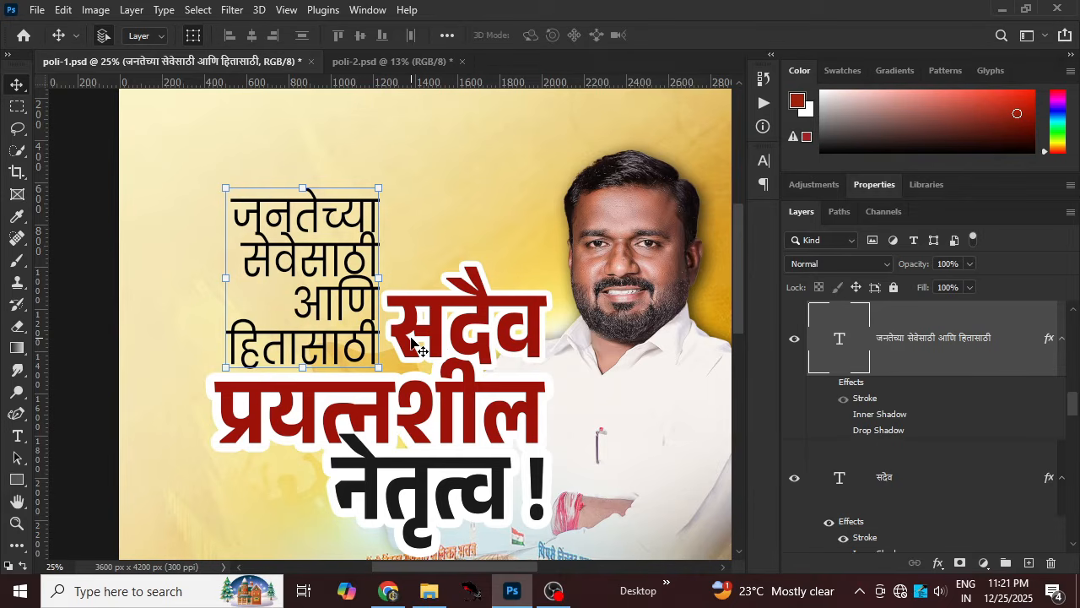
key("ctrl+minus")
key("ctrl+plus")
left_click_drag(587, 225, 516, 169)
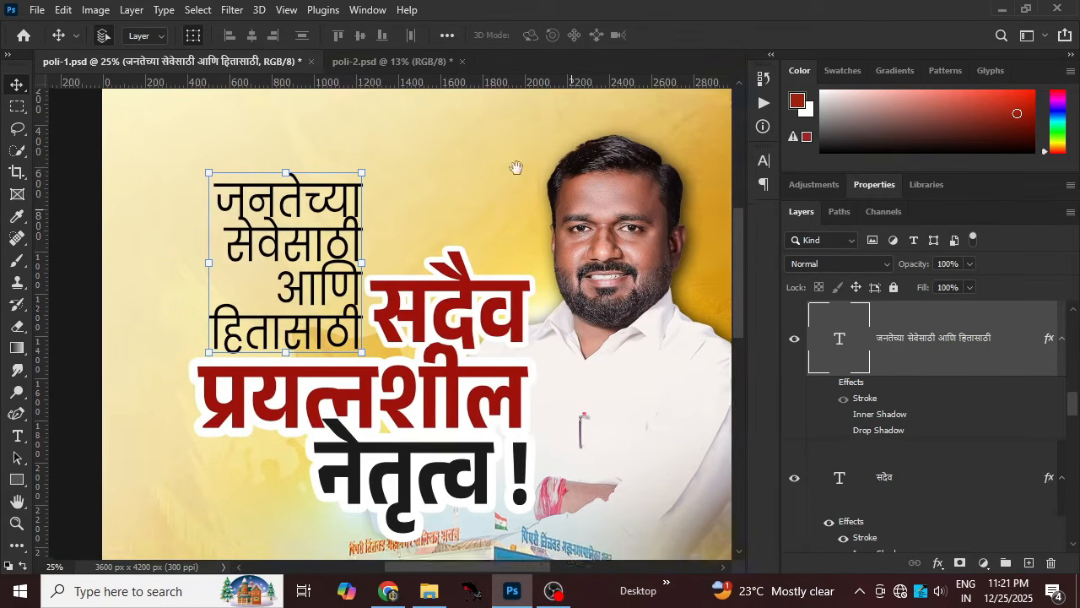
key("ctrl+minus")
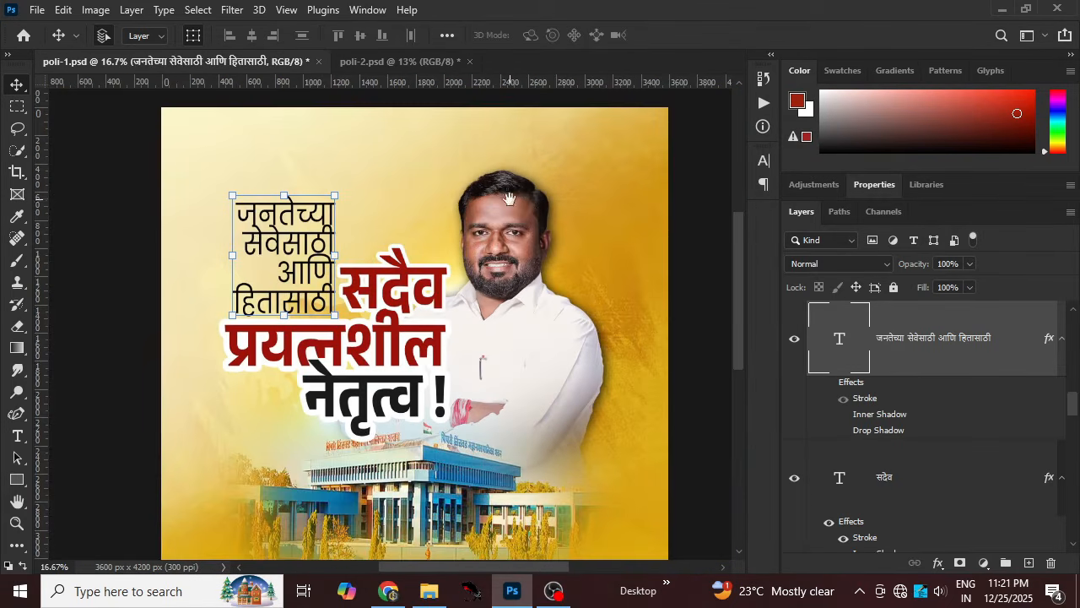
- Show the light glow layer copy 15 over the headline and the golden shield beside the portrait
scroll(933, 356, "up", 3)
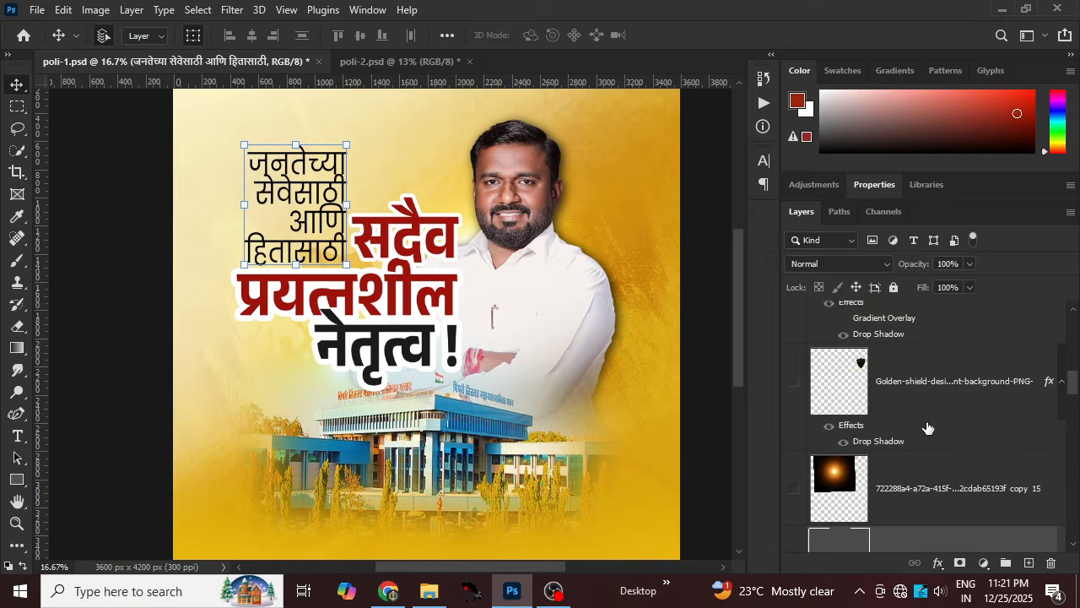
left_click(794, 489)
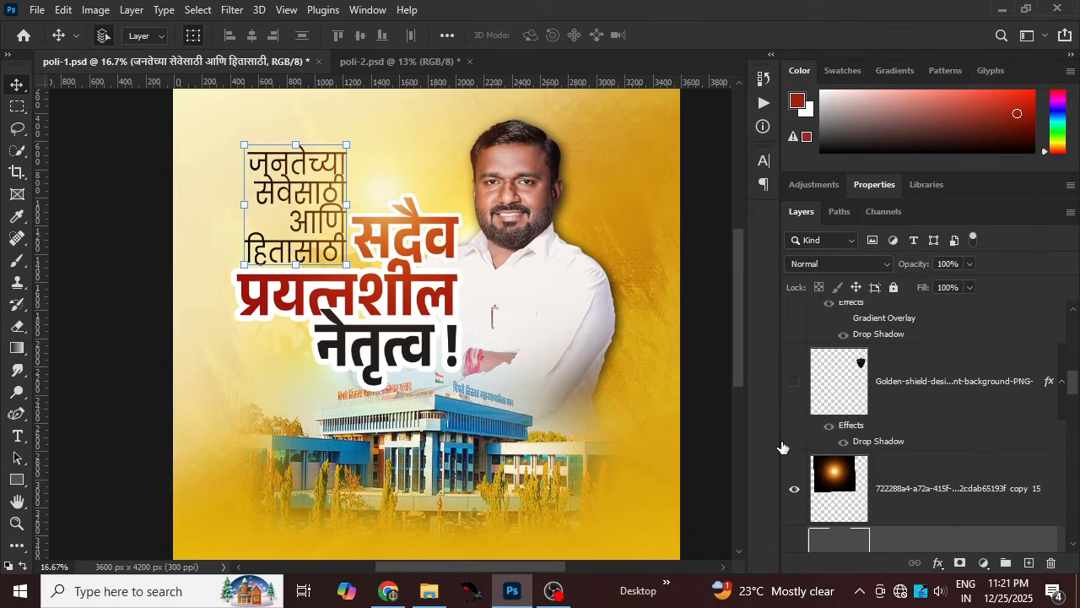
left_click(794, 382)
- Show the shield's three text layers, Layer, Layer copy and Layer copy 3, and leave no layer selected
scroll(868, 420, "up", 2)
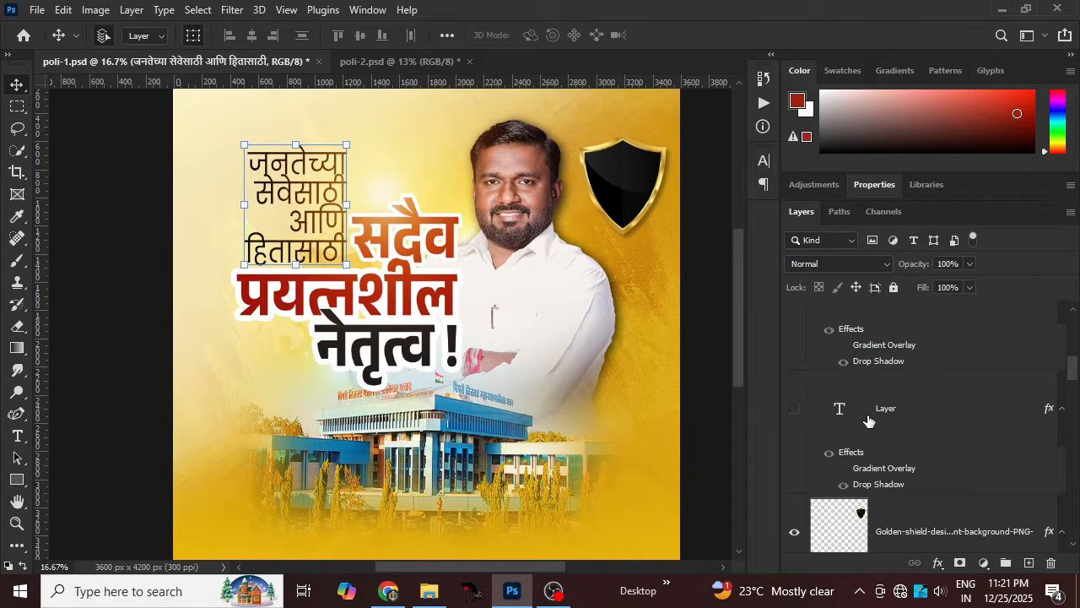
left_click(795, 409)
scroll(869, 420, "up", 1)
left_click(795, 363)
scroll(861, 417, "up", 2)
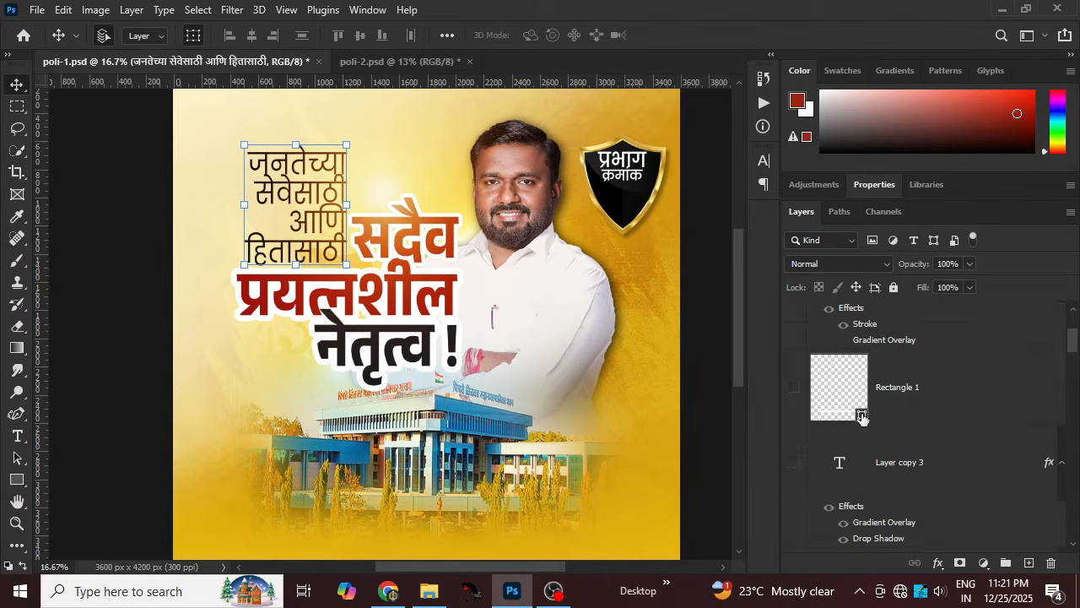
left_click(797, 470)
left_click(629, 165)
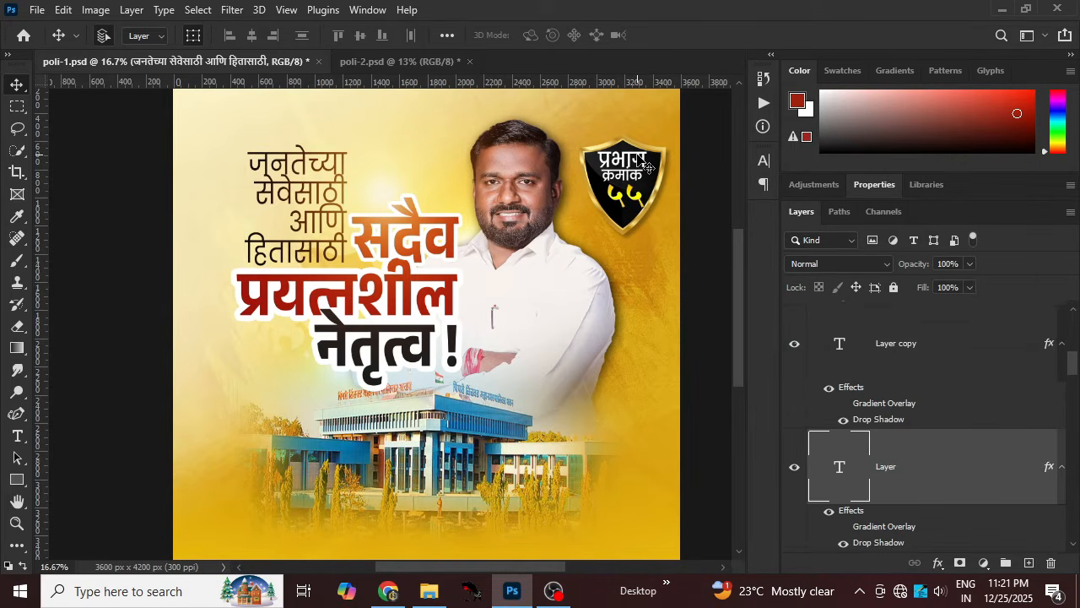
left_click(696, 232)
- Examine the revealed poster, selecting the building and the shield text in turn, and clear the selection
scroll(591, 233, "down", 2)
scroll(591, 233, "right", 2)
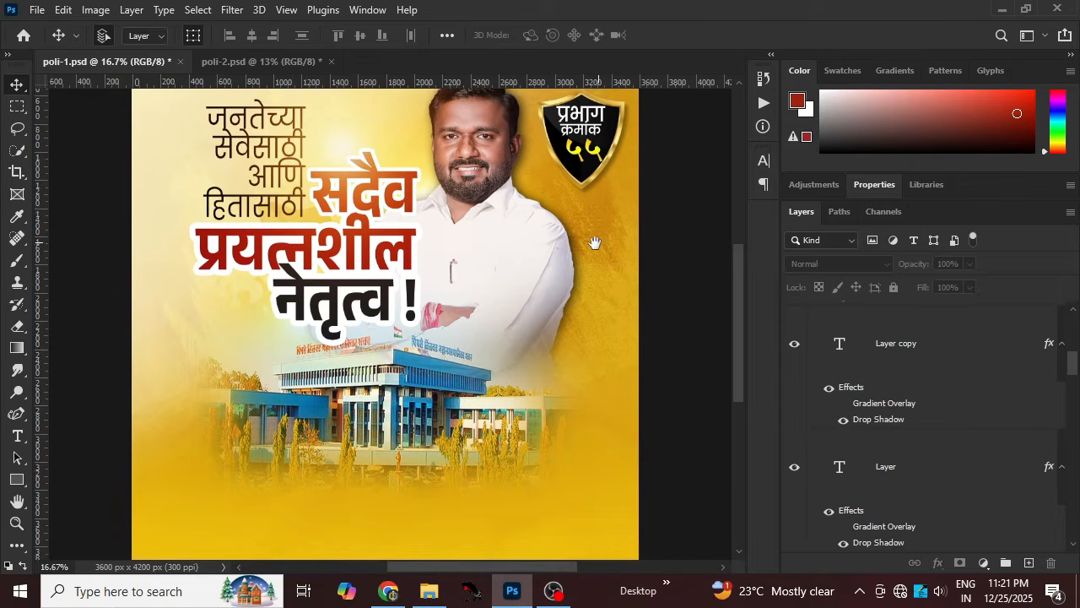
scroll(591, 234, "up", 2)
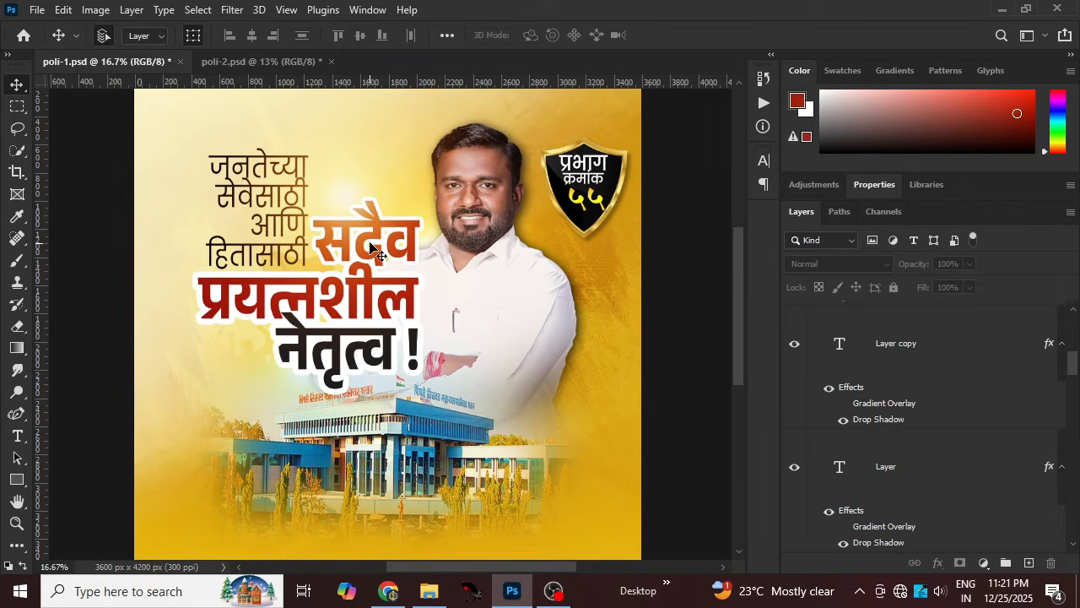
scroll(391, 458, "down", 1)
left_click(415, 414)
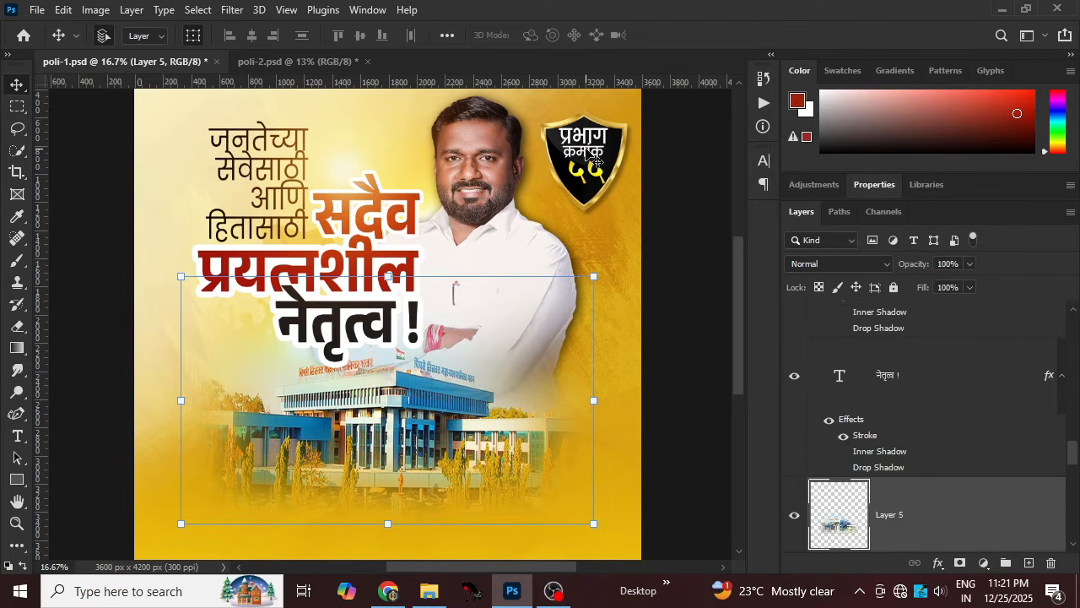
left_click(595, 160)
left_click(695, 281)
- Show the yellow bar on Rectangle 1 below the building and select it
scroll(894, 405, "up", 4)
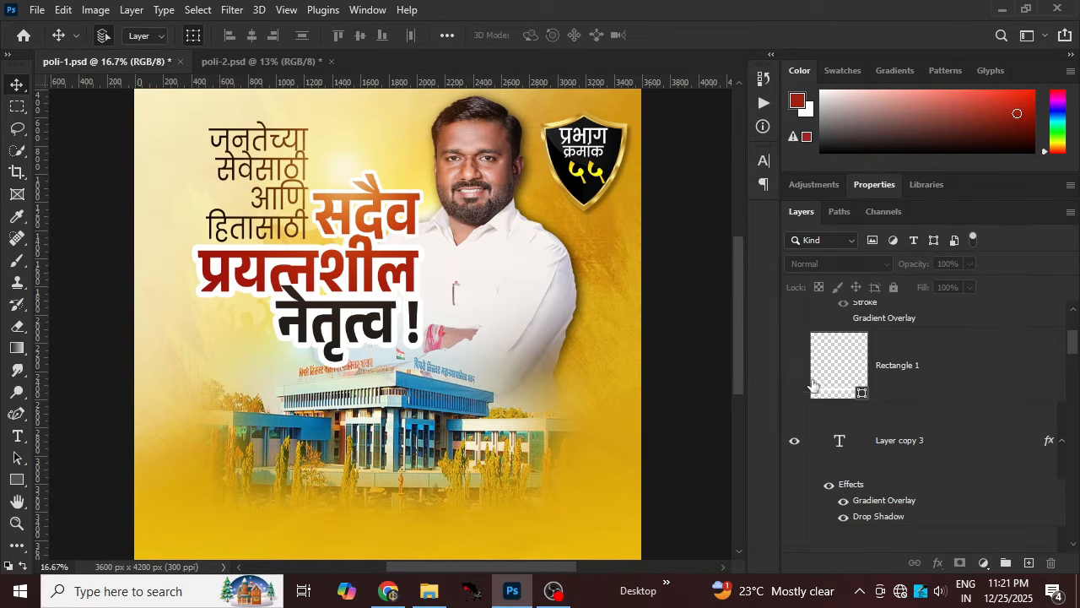
left_click(794, 365)
scroll(477, 371, "down", 1)
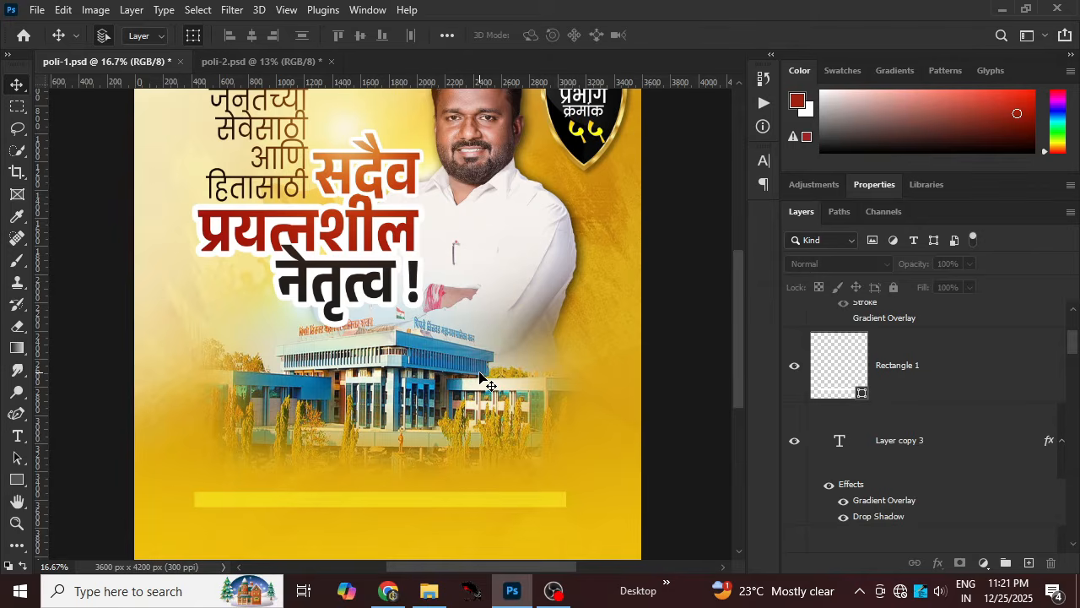
scroll(422, 466, "down", 1)
left_click(428, 479)
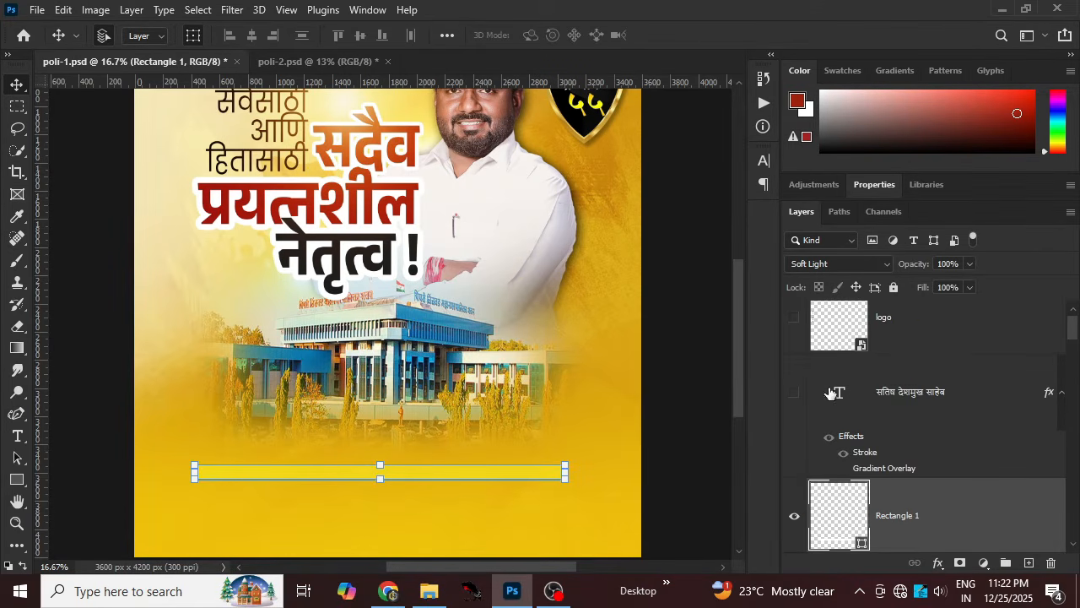
- Show the red text layer with the politician's name over the yellow bar and select it
scroll(823, 384, "up", 3)
left_click(794, 391)
left_click(473, 474)
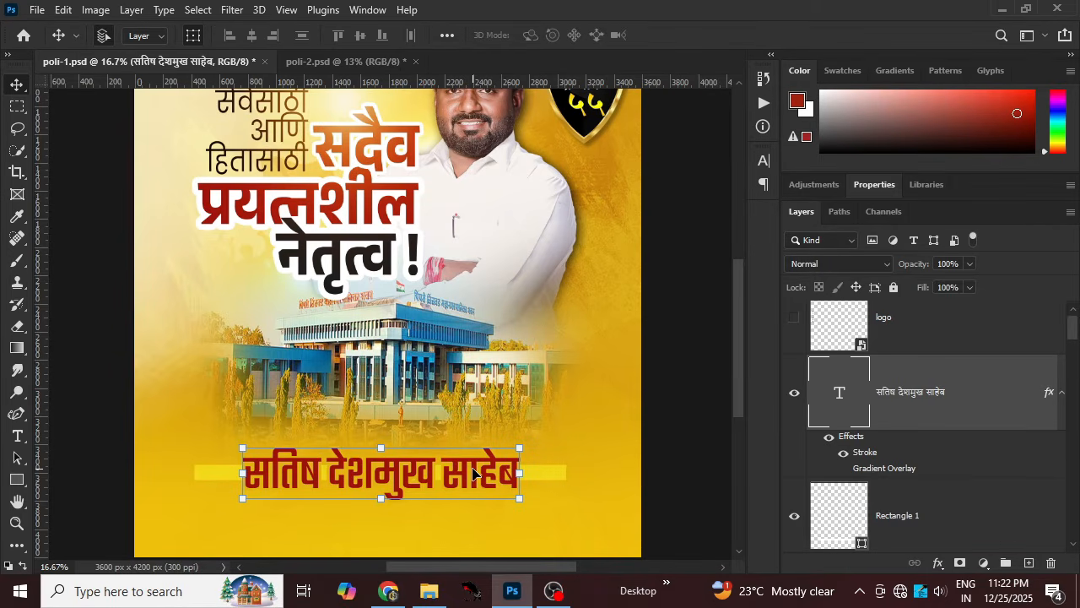
- Show the logo layer above the name text and leave no layer selected
scroll(859, 432, "up", 1)
left_click(794, 339)
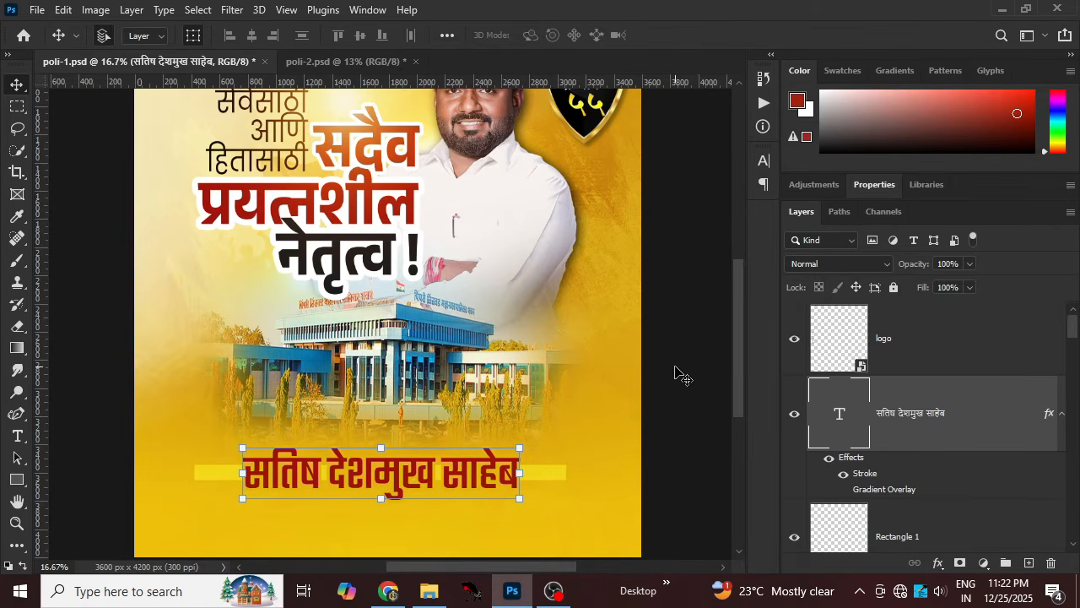
left_click(689, 366)
- Look over the complete poster and switch to the poli-2.psd document
scroll(338, 350, "up", 5)
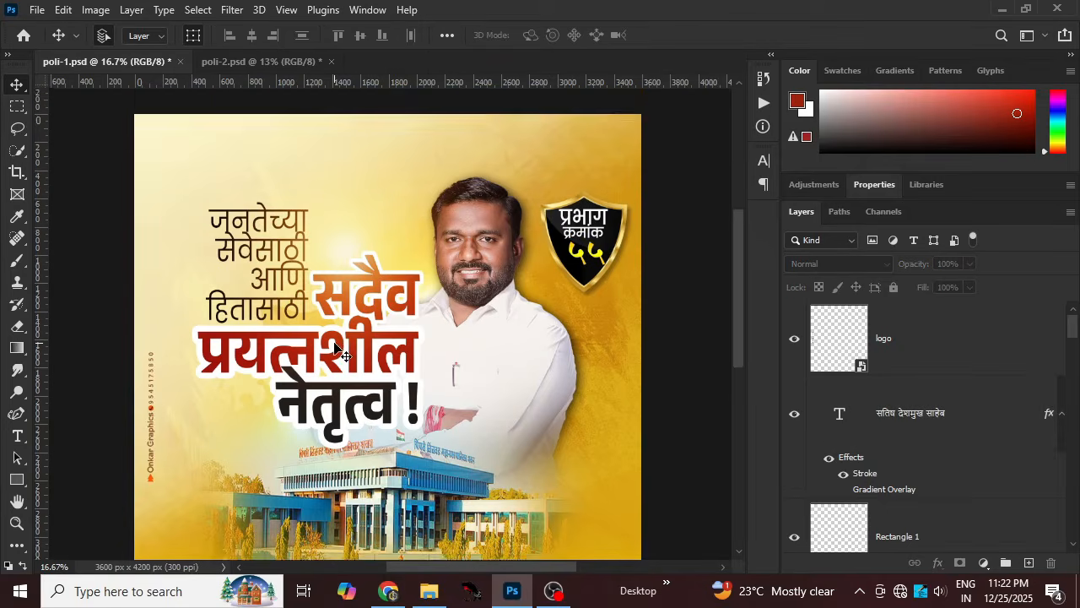
scroll(337, 350, "down", 2)
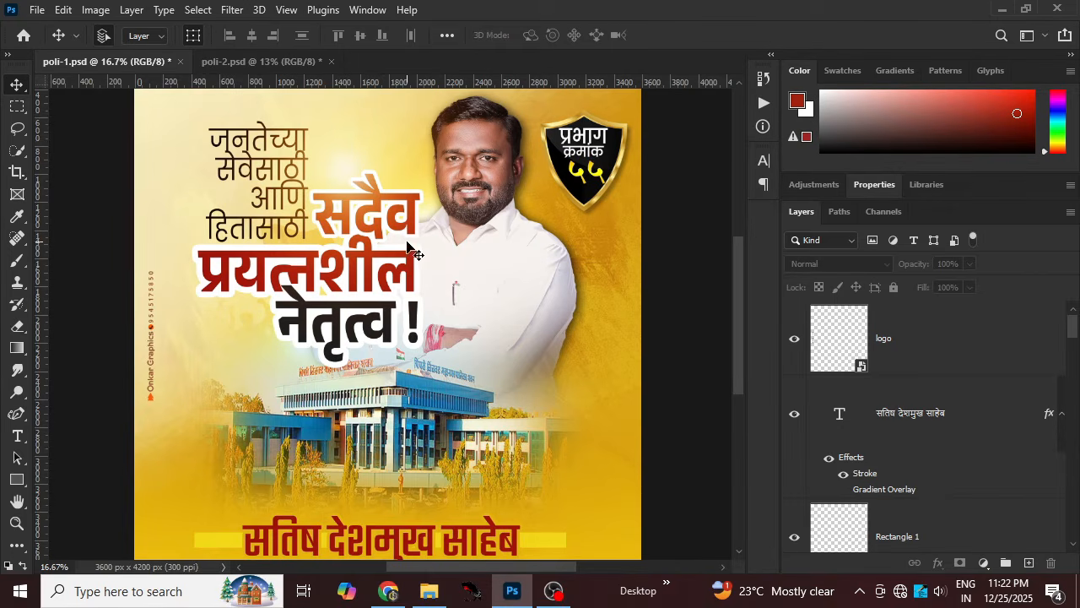
left_click(258, 66)
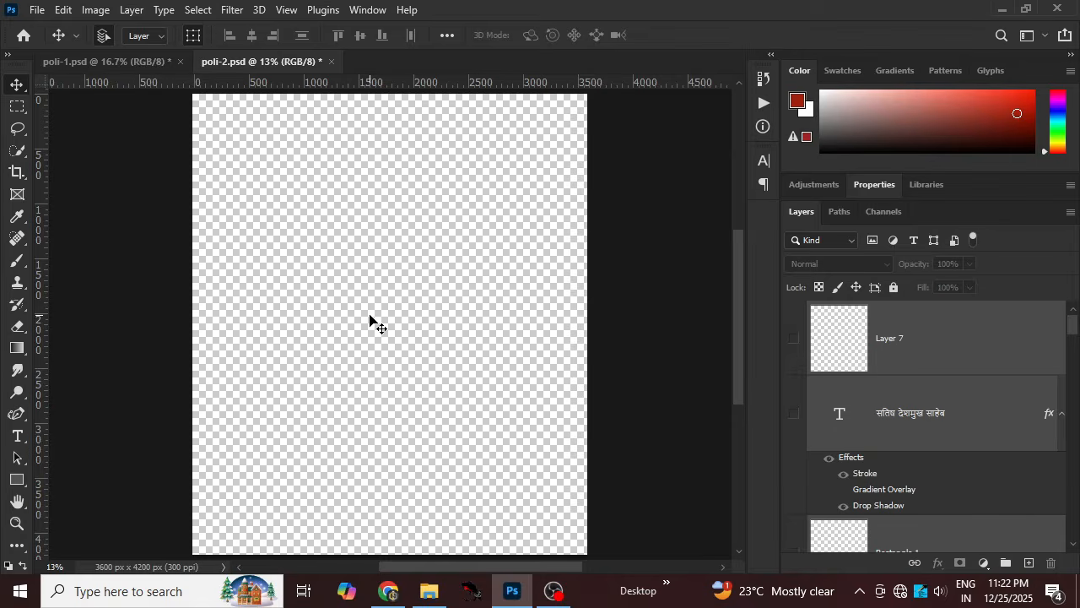
- Check the dimensions and resolution of poli-2.psd in Image Size, keeping the settings unchanged
left_click(95, 9)
left_click(122, 136)
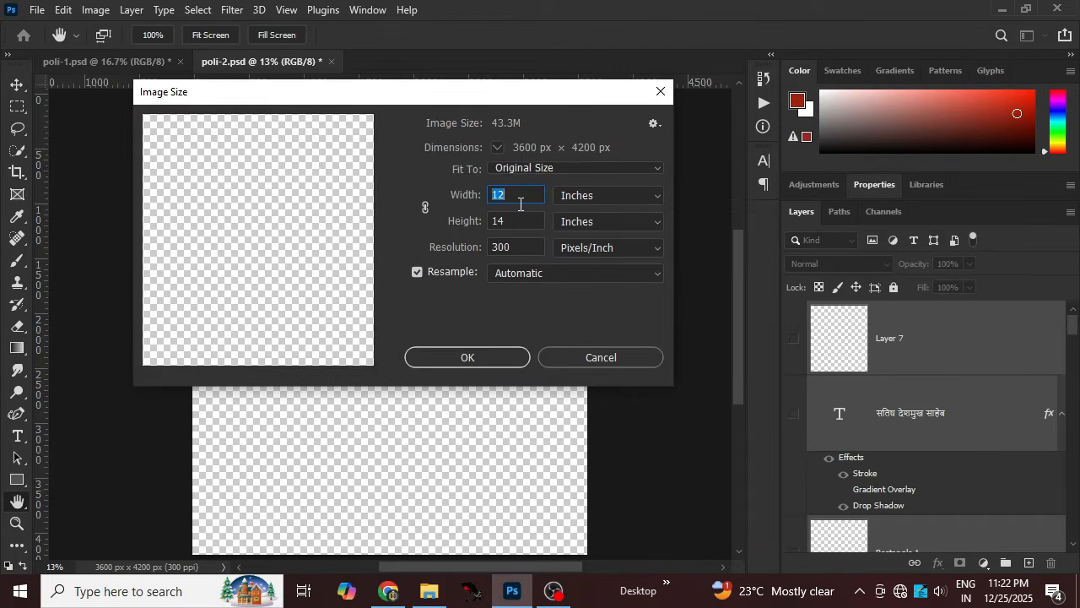
left_click(499, 351)
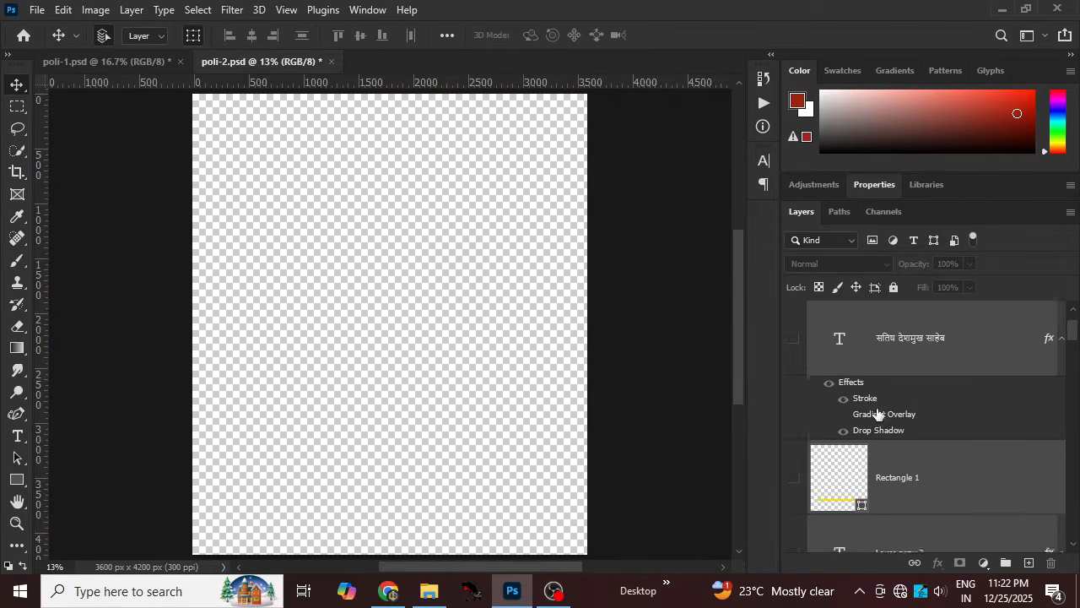
- Fit the whole poli-1.psd poster on screen for reference and return to poli-2.psd
left_click(143, 67)
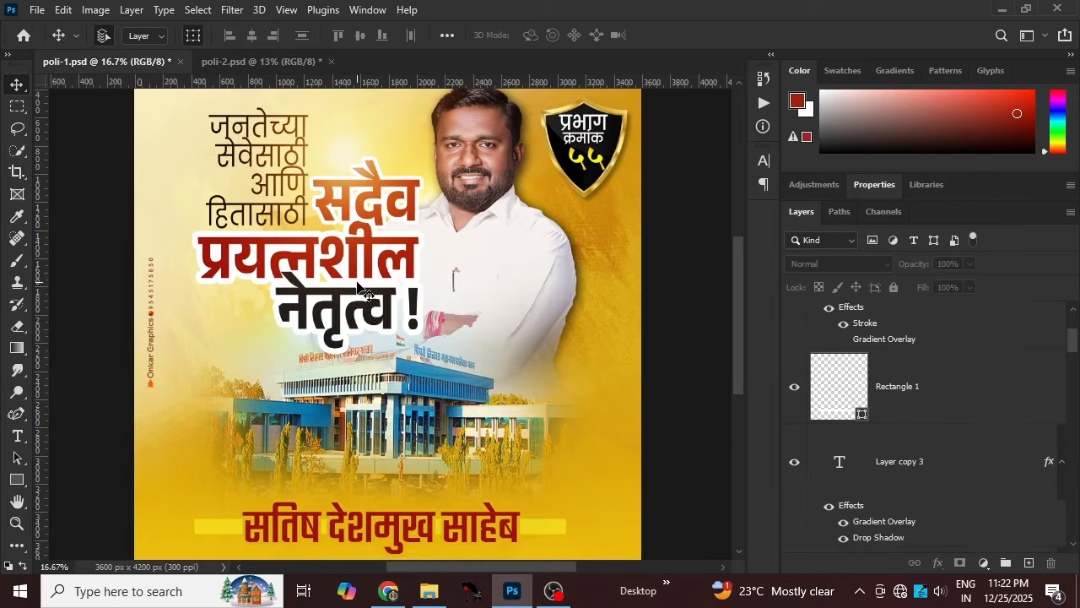
key("ctrl+0")
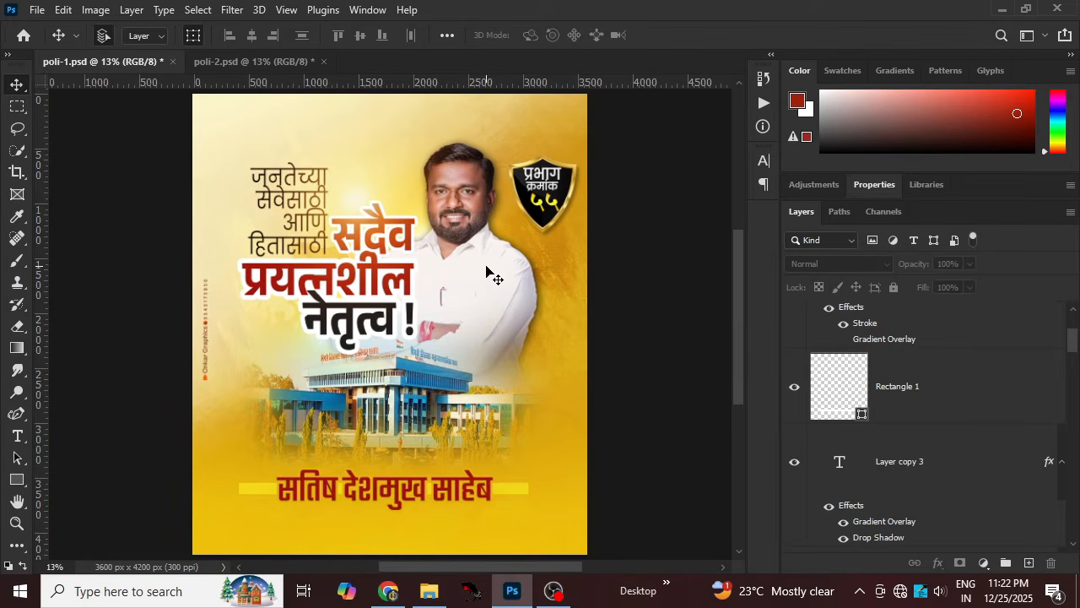
left_click(288, 60)
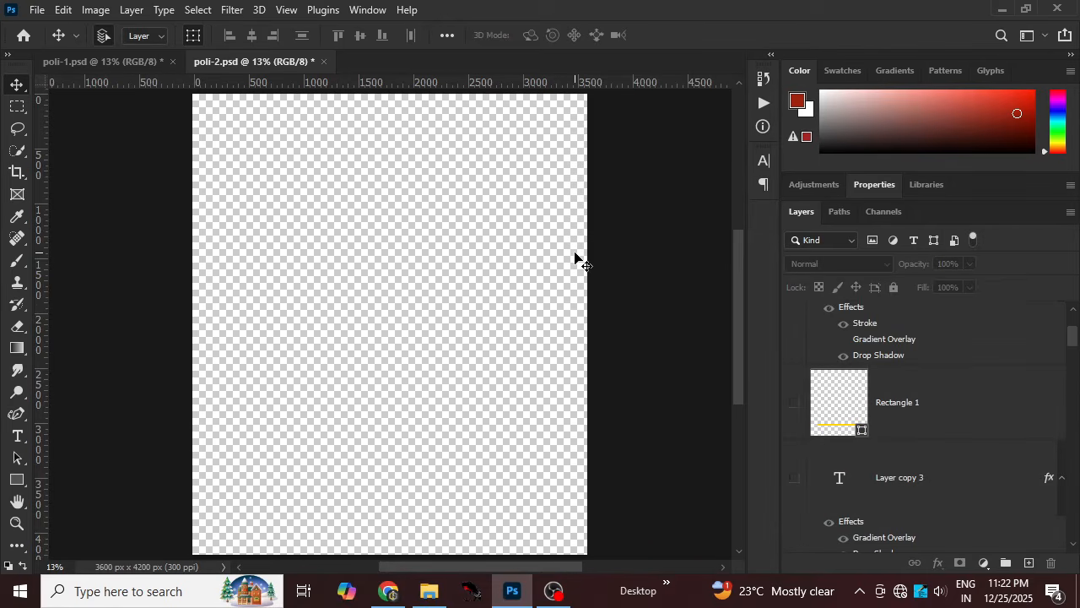
- Show the red Color Fill 1 layer and the green texture layer above it, and select Color Fill 1
scroll(931, 485, "down", 3)
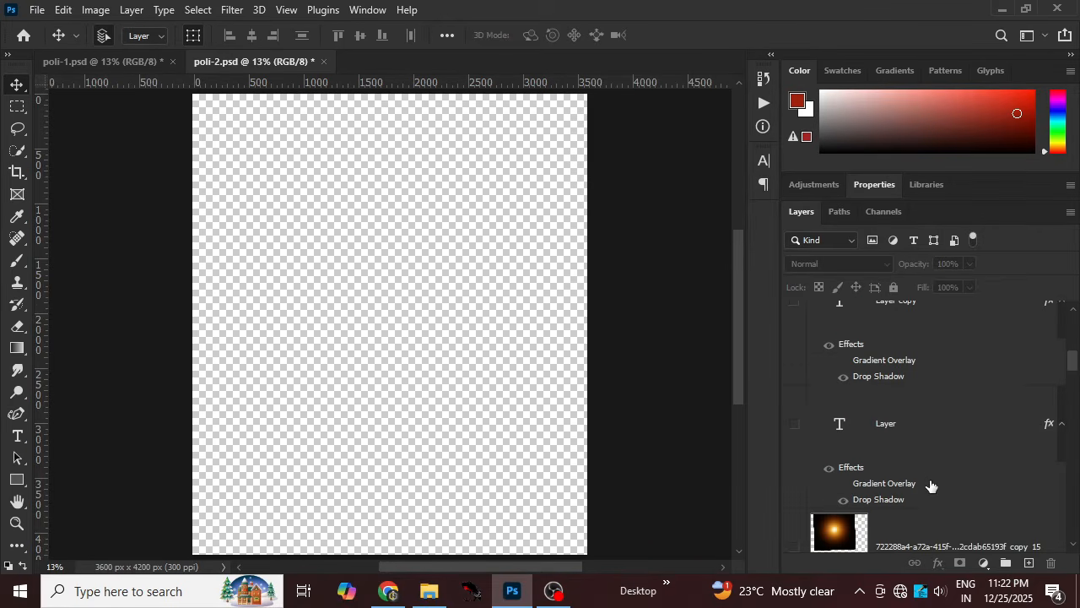
left_click_drag(1073, 371, 1074, 536)
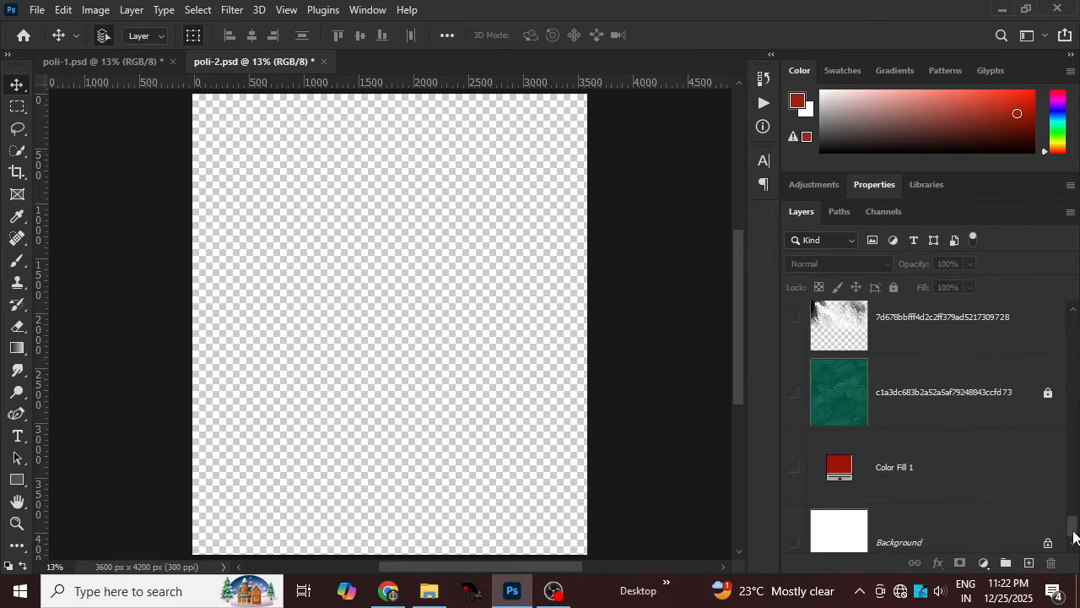
left_click(794, 469)
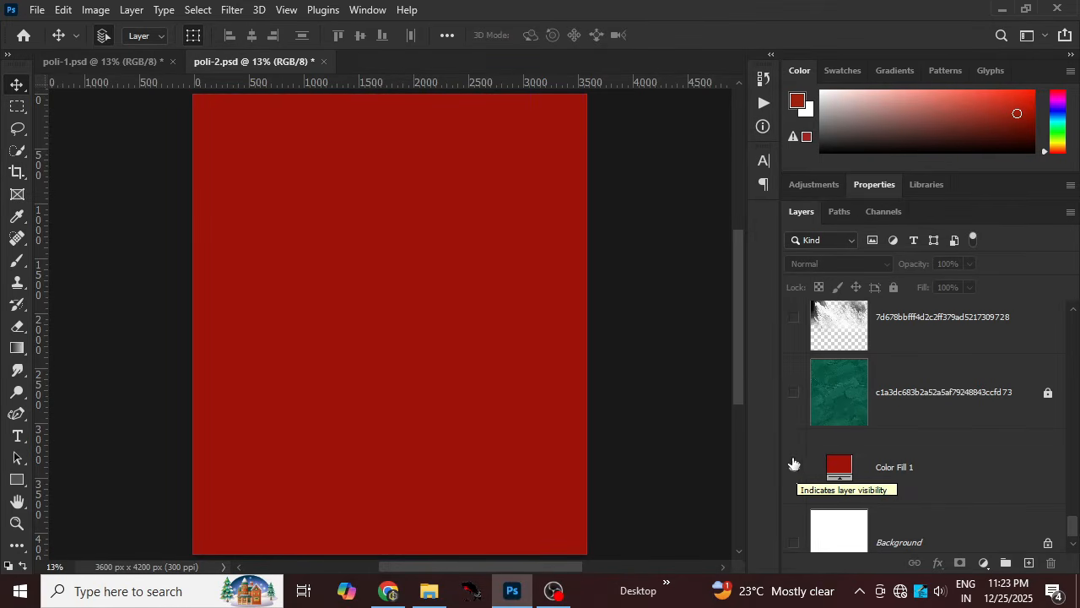
left_click(794, 393)
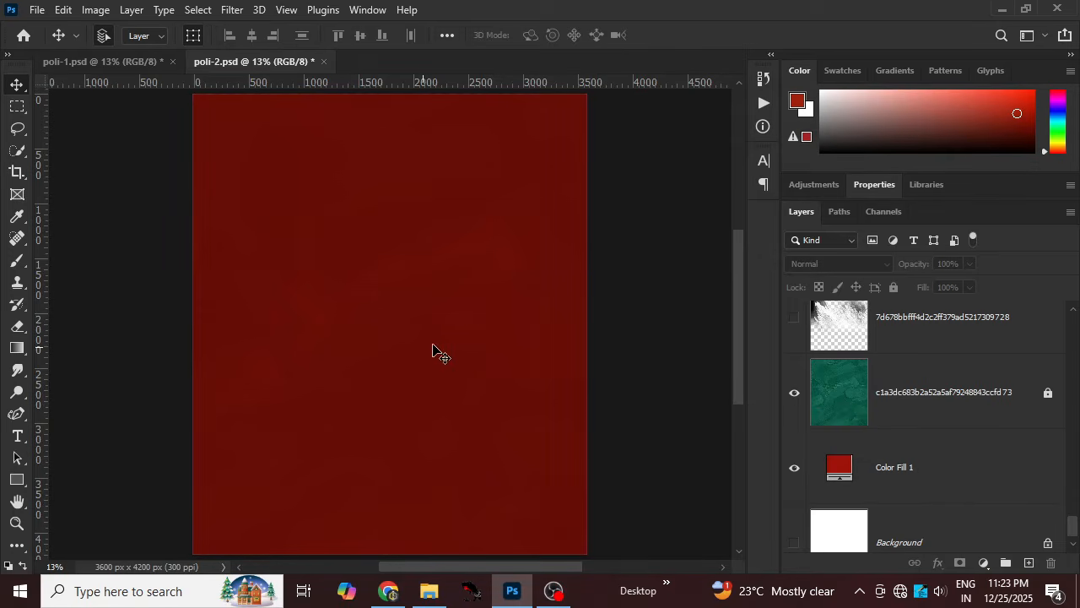
left_click(477, 327)
- Compare the green texture layer's blend settings by selecting it in poli-1.psd and in poli-2.psd
left_click(95, 59)
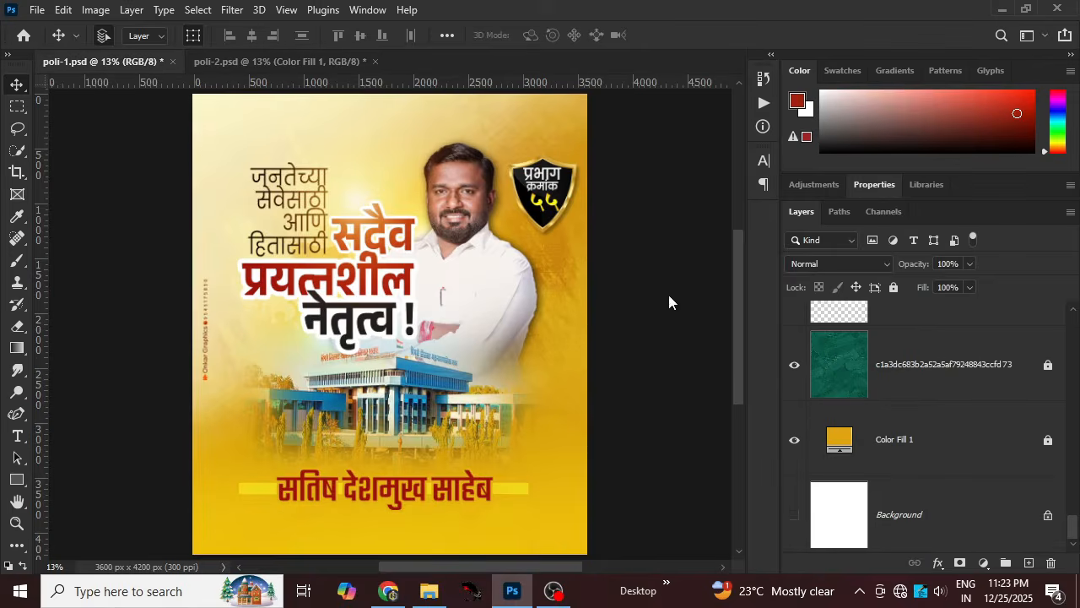
left_click(851, 348)
left_click(447, 61)
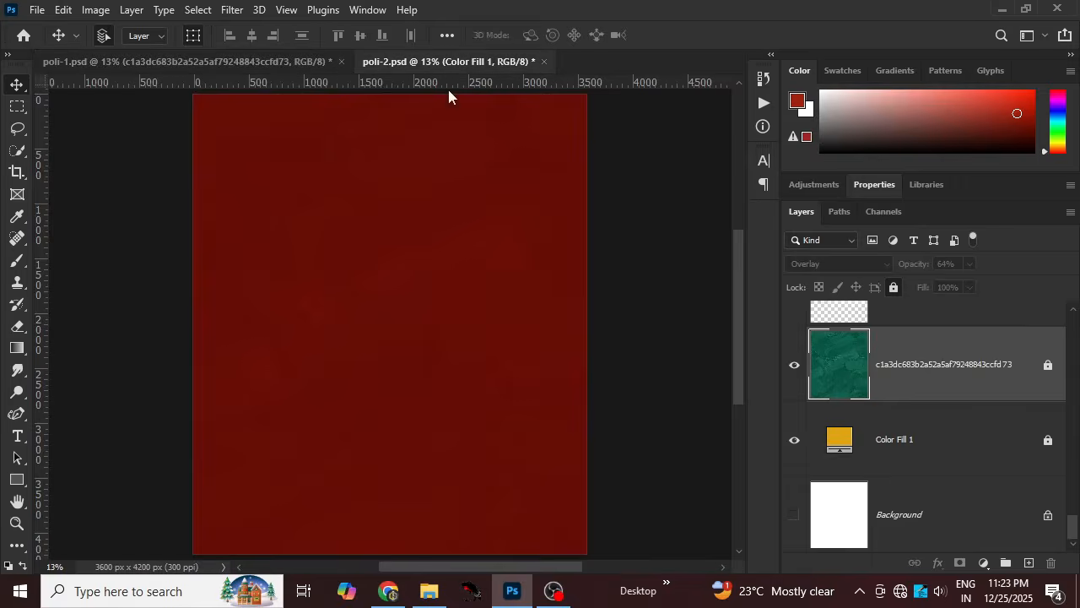
left_click(904, 438)
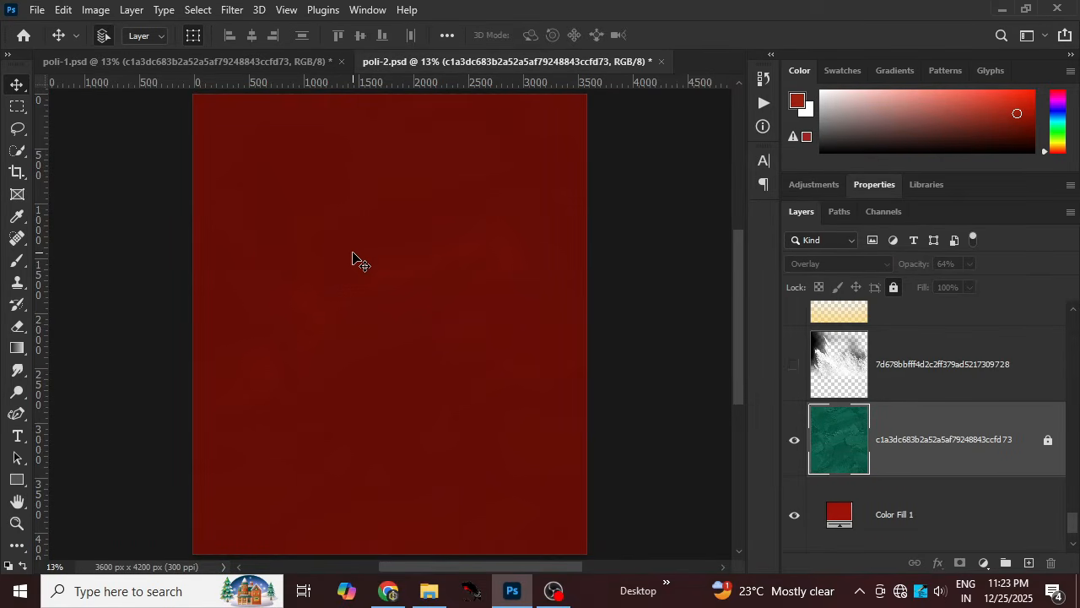
- Show the black-and-white brush texture layer and the golden gradient on Layer 6 above it, and select Layer 6
left_click(792, 368)
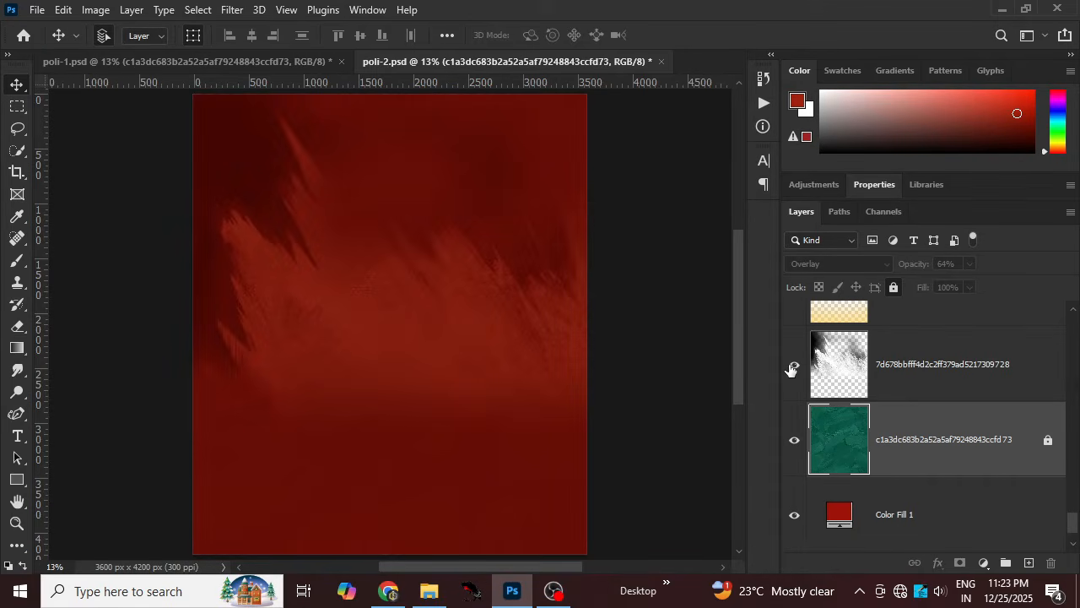
left_click(405, 278)
scroll(1005, 380, "up", 1)
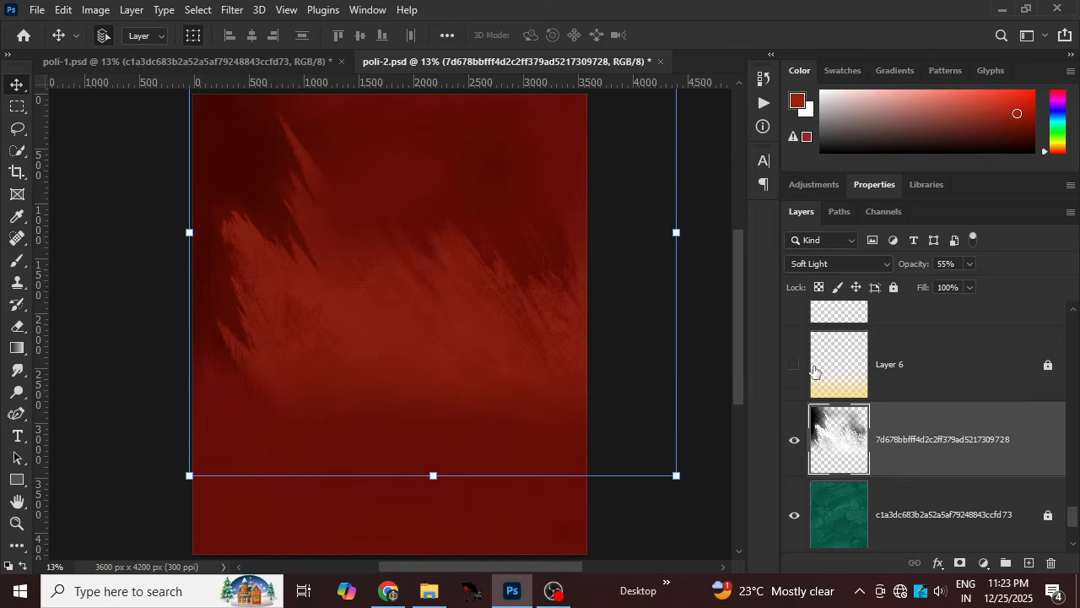
left_click(794, 364)
left_click(996, 384)
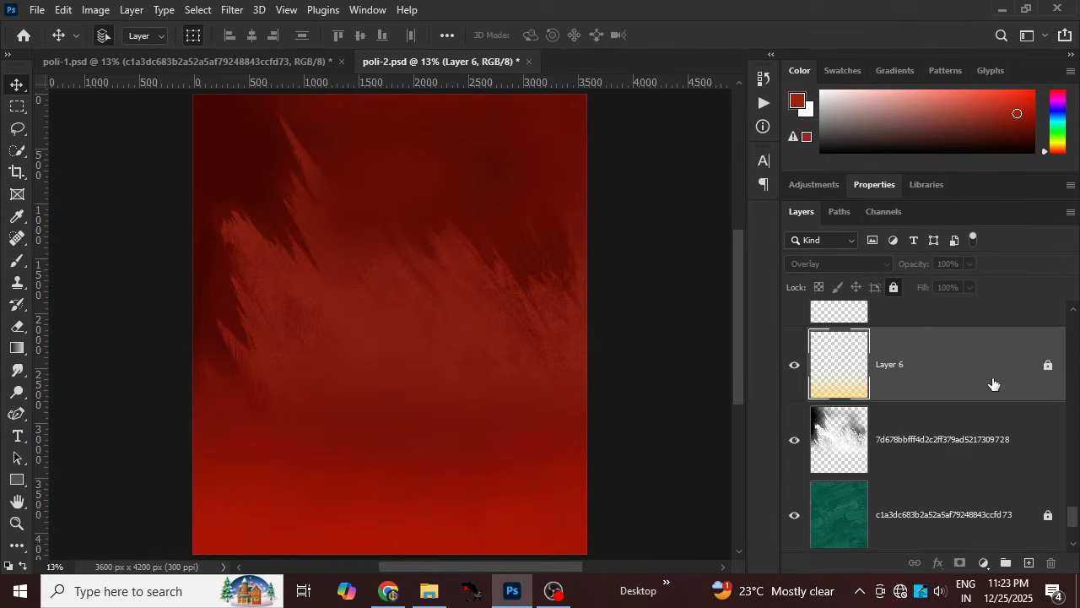
- Unlock Layer 6 and briefly preview the pale gradient on Layer 1, leaving Layer 1 hidden and no layer selected
scroll(952, 384, "up", 1)
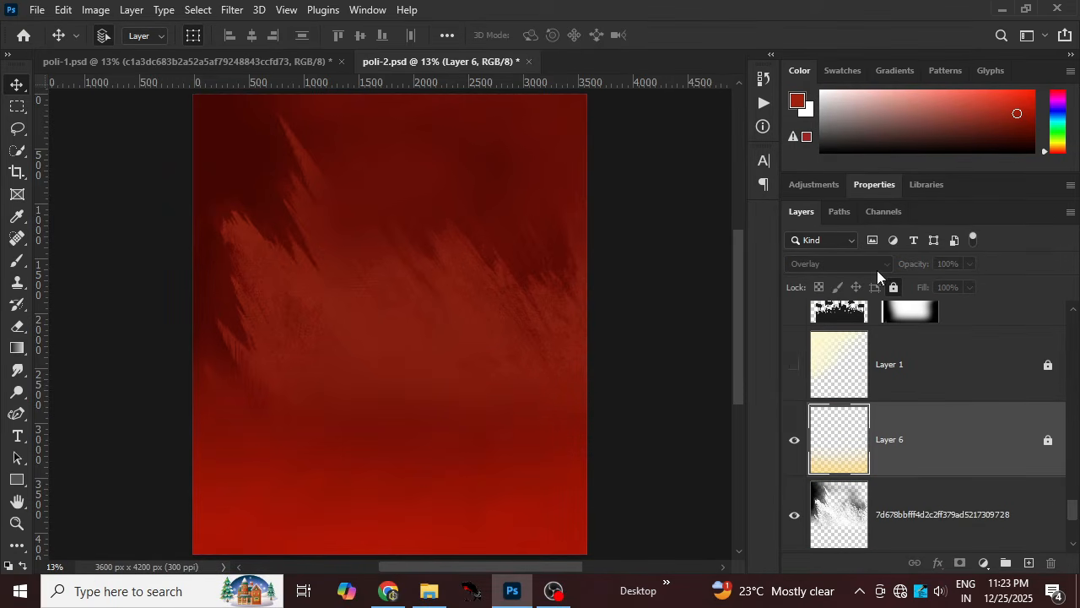
left_click(794, 365)
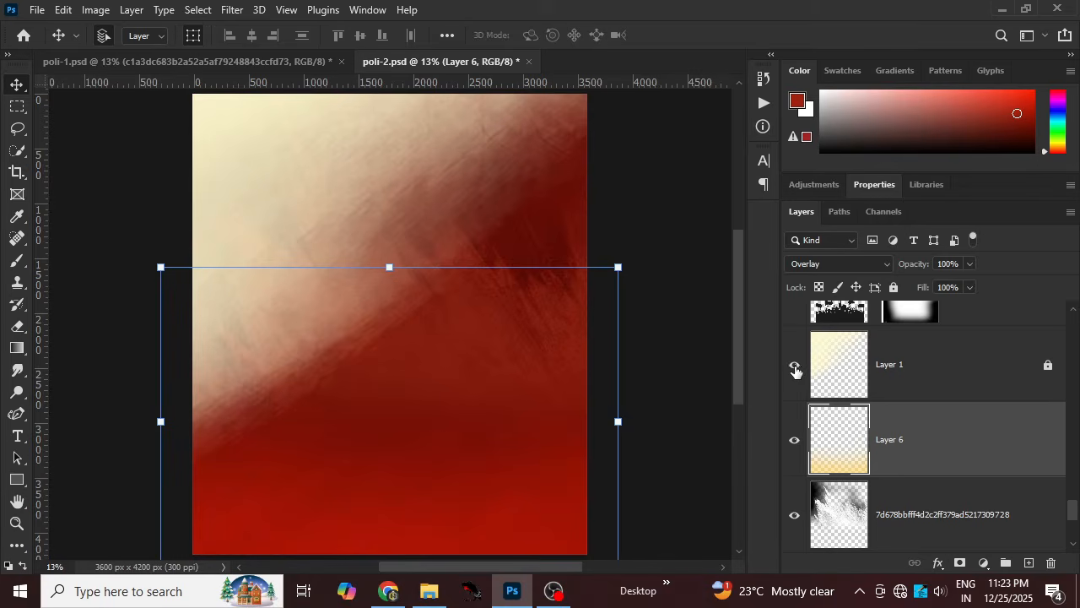
left_click(794, 365)
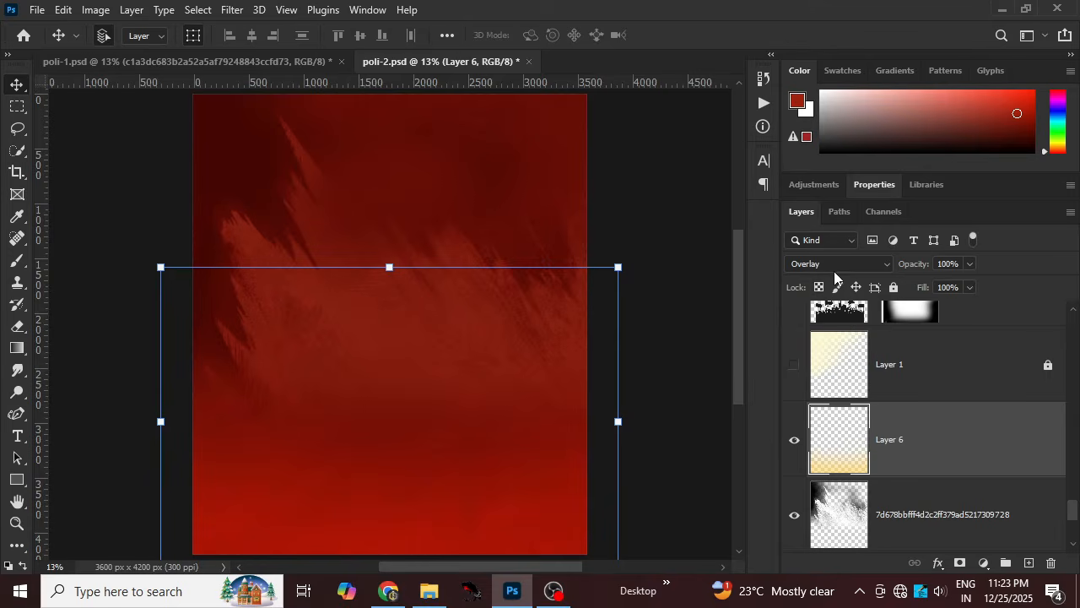
left_click(683, 354)
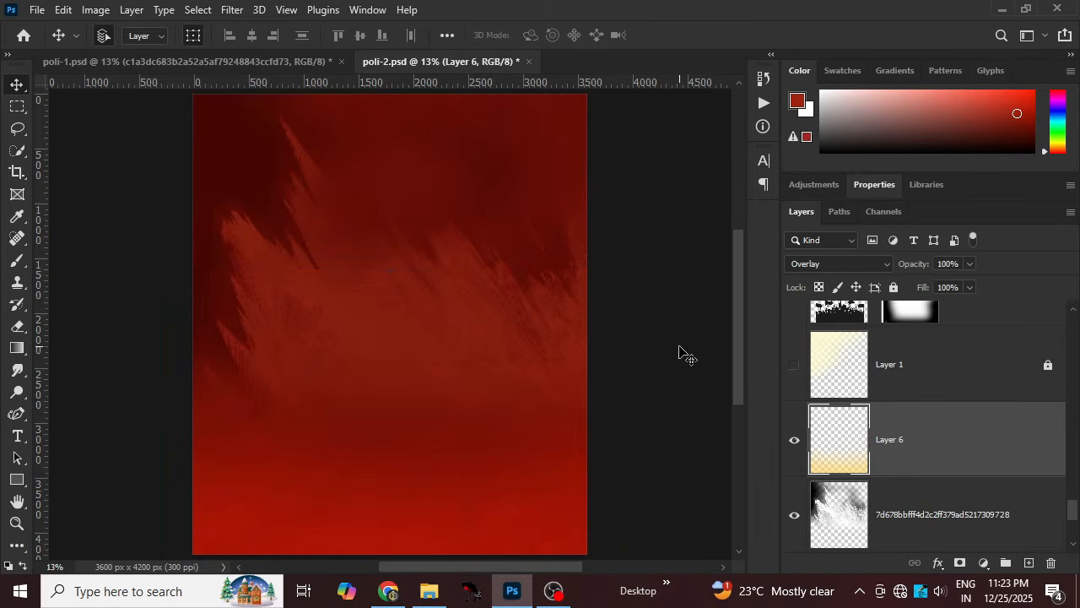
- Show the crowd silhouette with flags on Layer 4 at the poster's bottom and select it
scroll(911, 423, "up", 1)
scroll(908, 425, "up", 1)
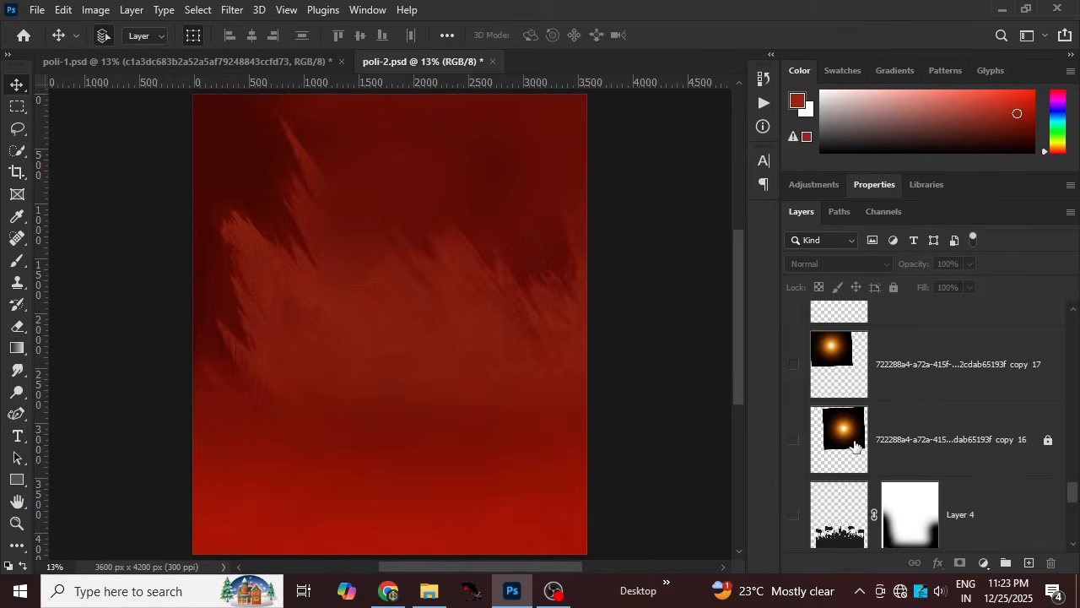
scroll(853, 445, "down", 1)
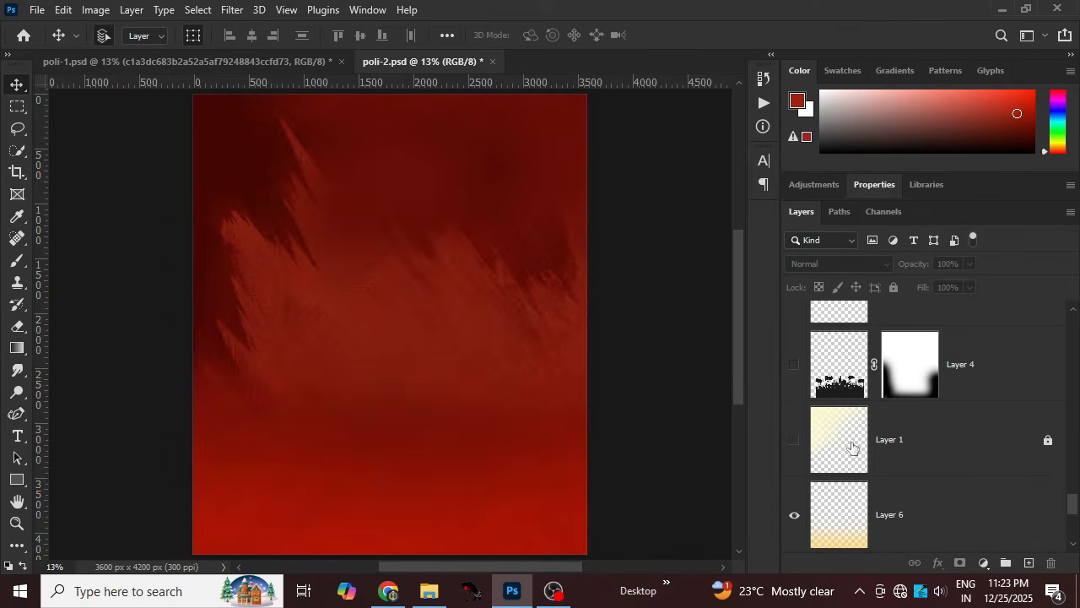
left_click(795, 365)
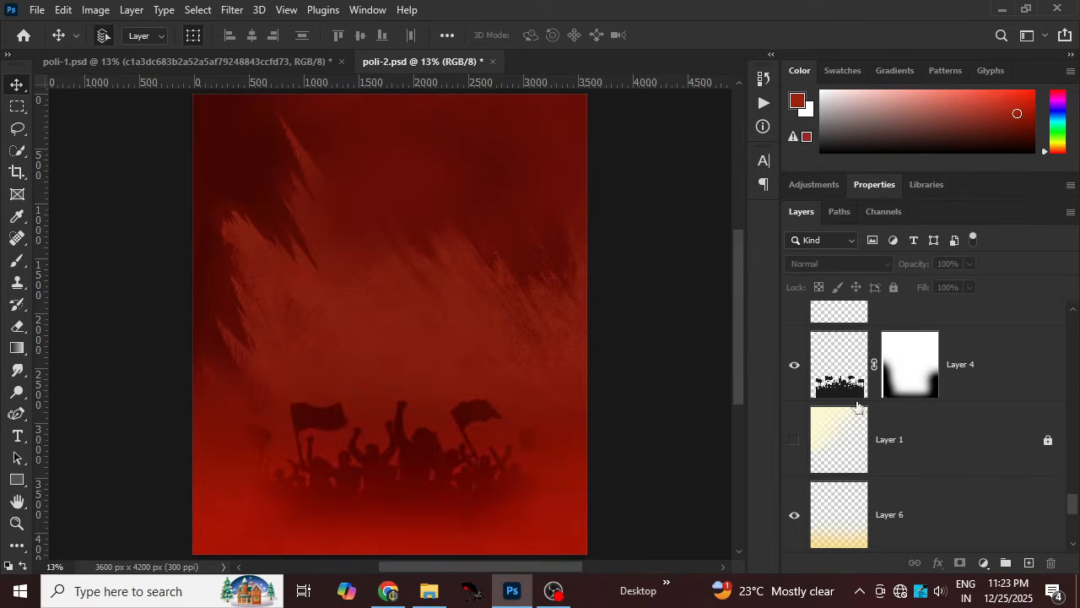
left_click(434, 482)
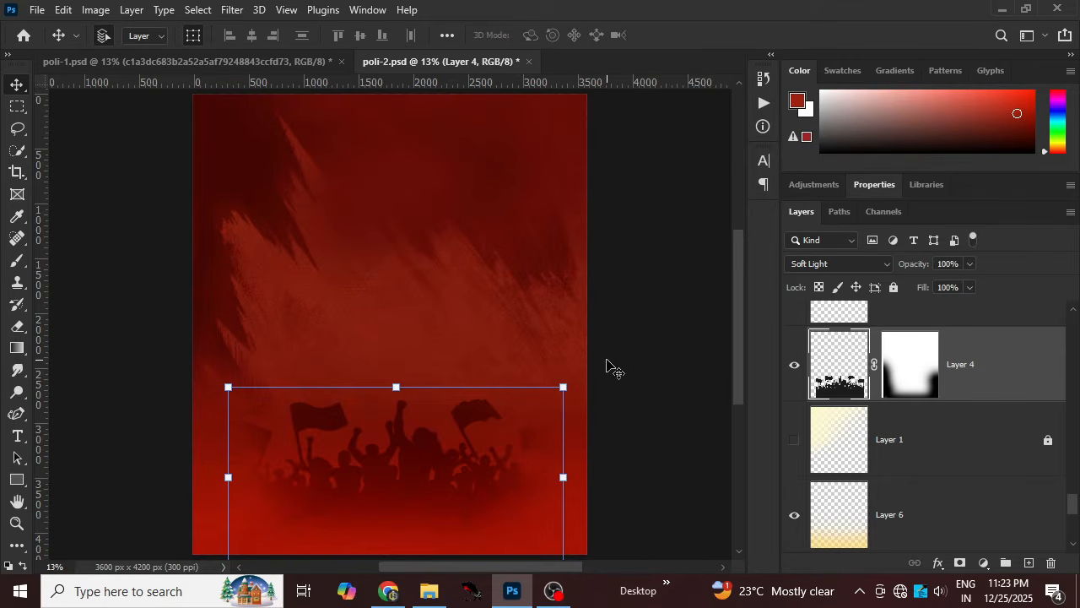
- Show the four orange light glow layers, copy 16 through copy 19, and leave no layer selected
scroll(808, 388, "up", 1)
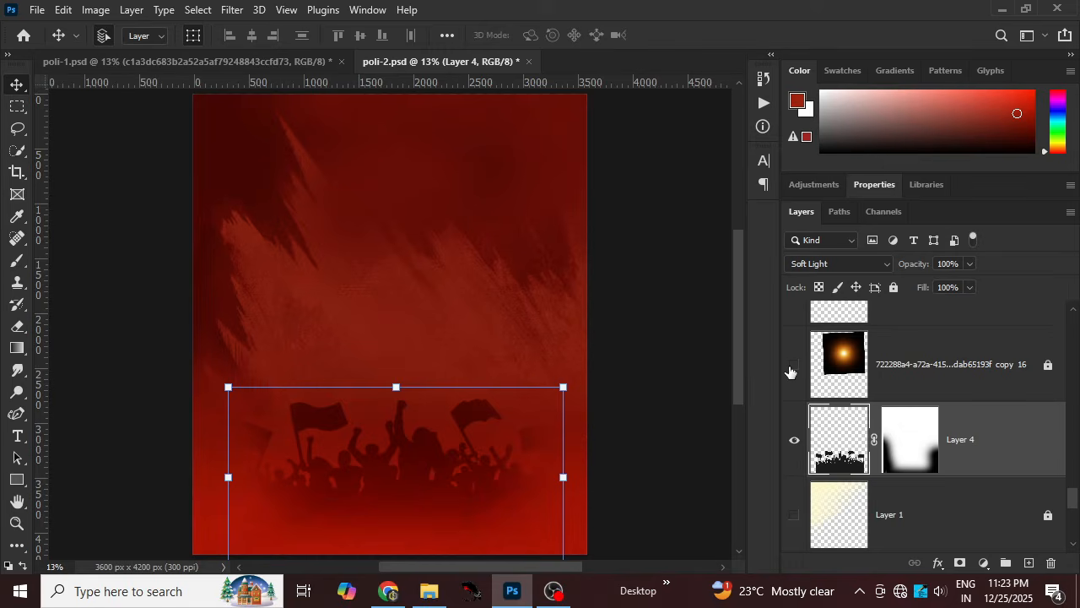
left_click(793, 366)
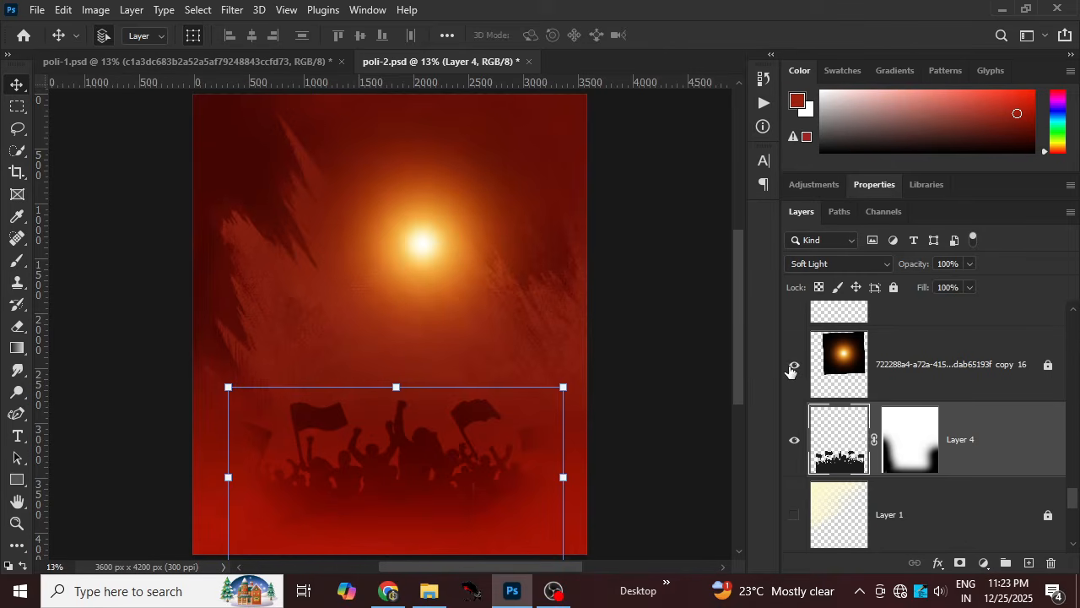
scroll(831, 414, "up", 2)
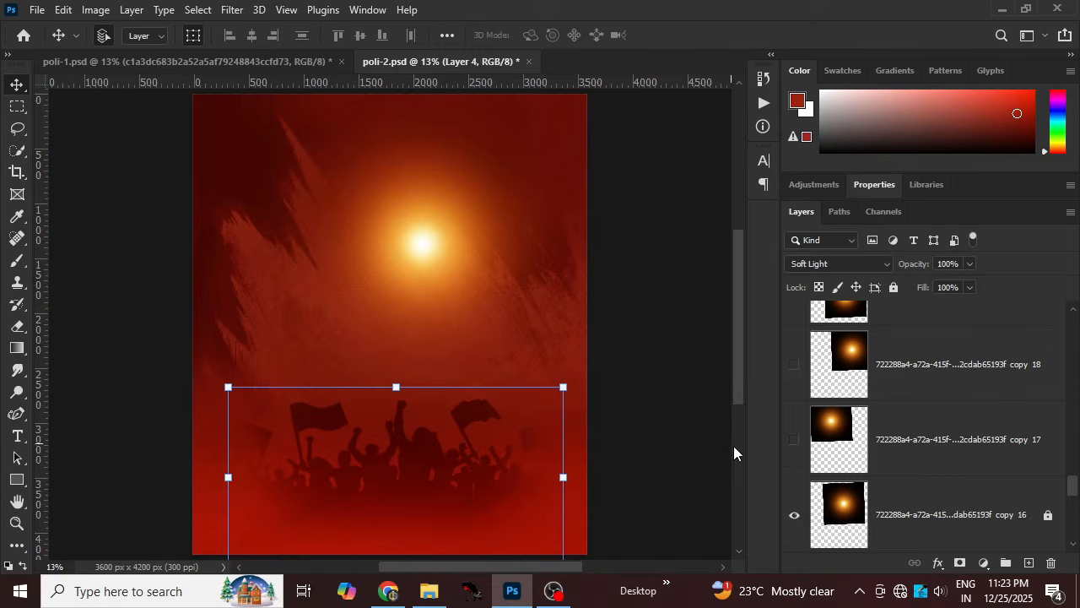
left_click(793, 440)
left_click(793, 365)
scroll(812, 404, "up", 1)
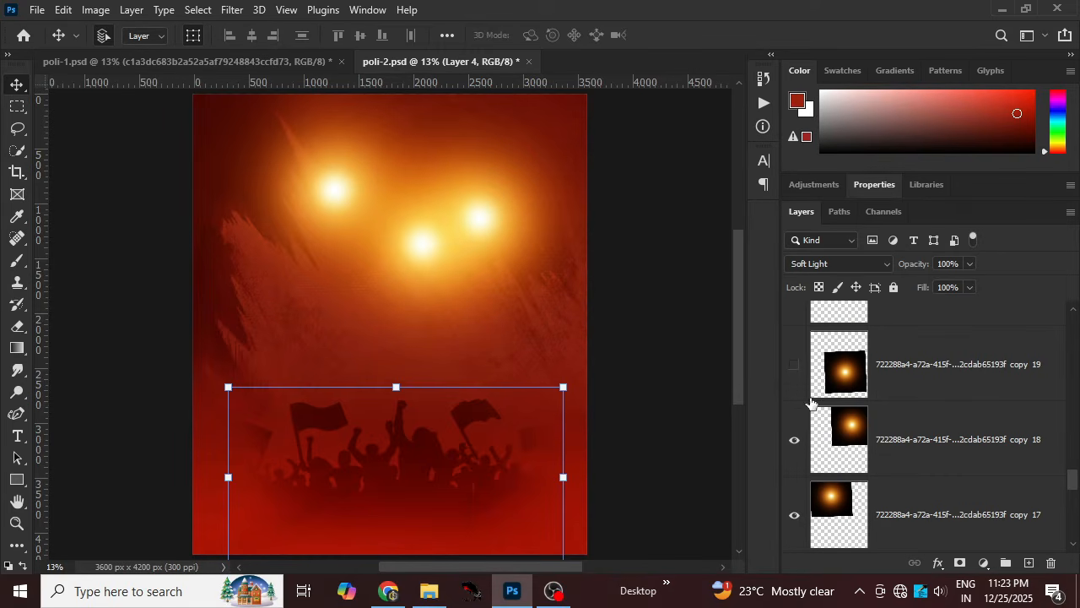
left_click(794, 365)
left_click(638, 290)
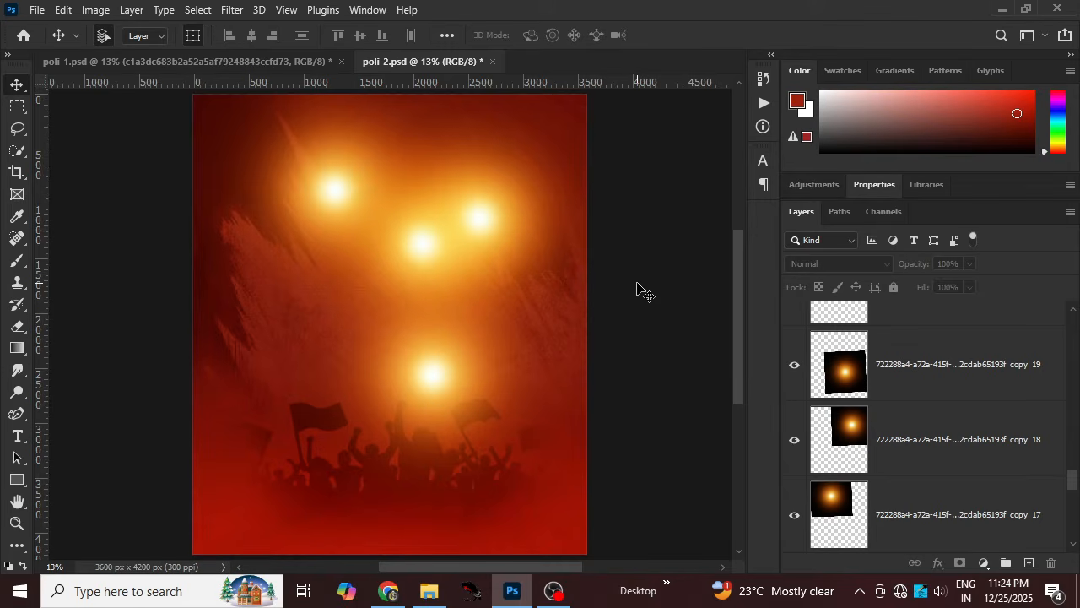
- Show the government building image on Layer 5 in the poster's upper part and select it
scroll(854, 425, "up", 2)
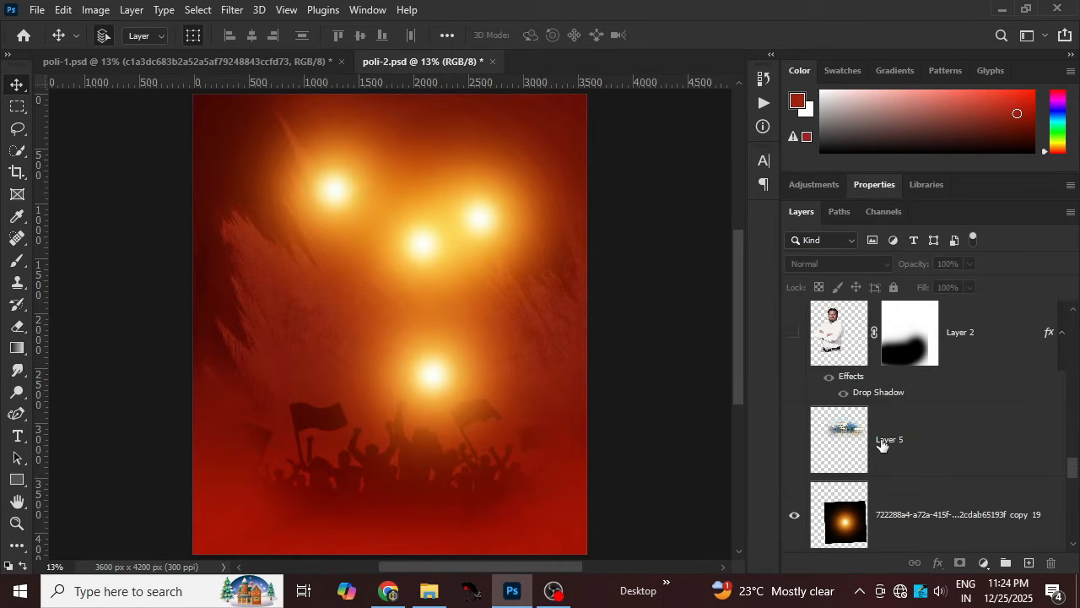
left_click(794, 440)
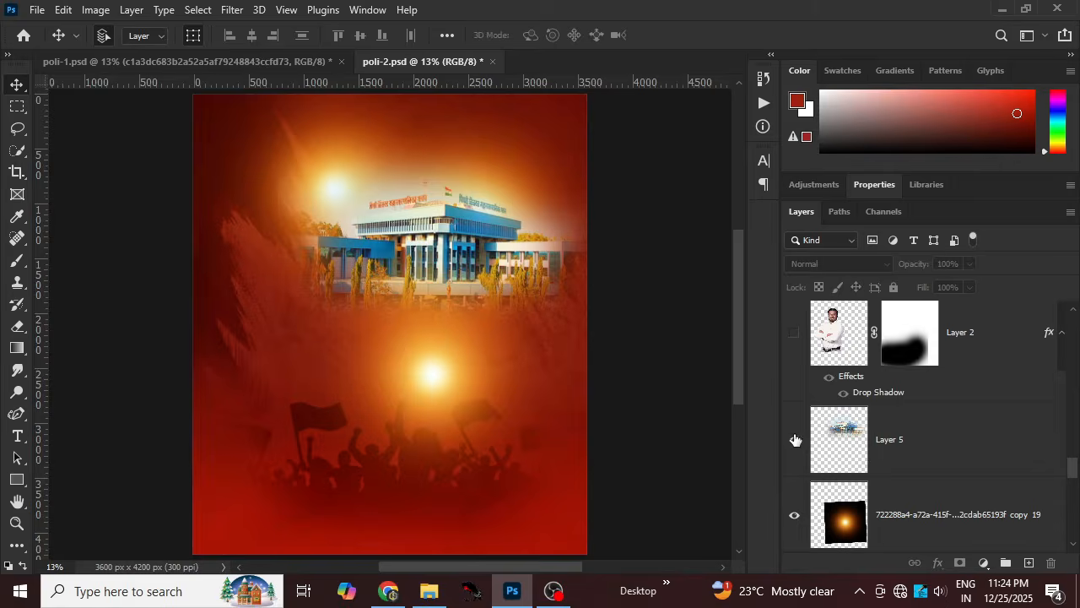
left_click(475, 249)
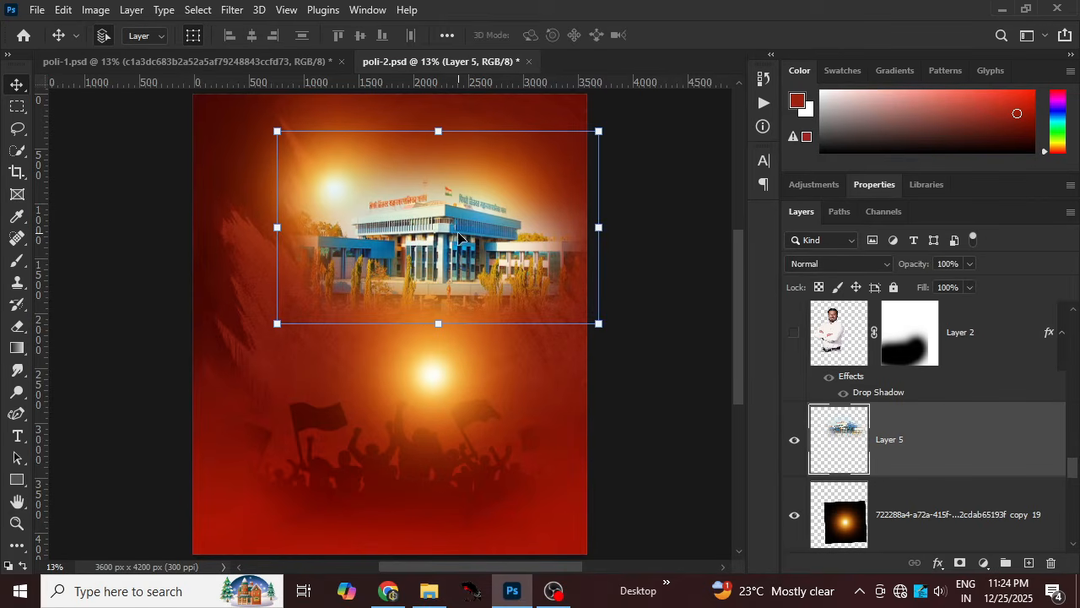
- Show and select the politician's portrait on Layer 2 in front of the building, and clear the layer selection
left_click(794, 334)
left_click(339, 375)
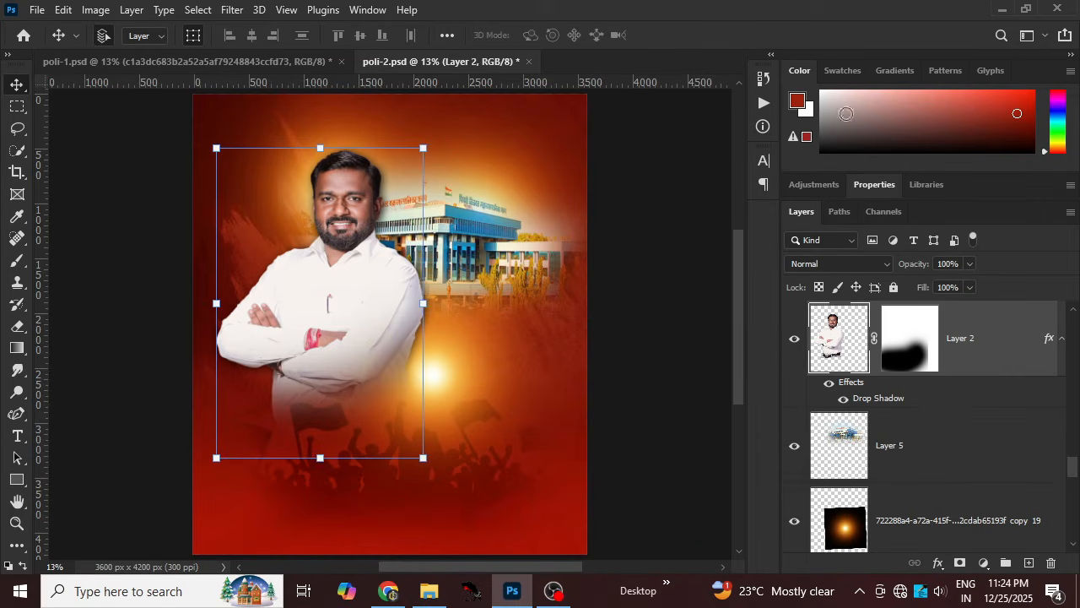
scroll(894, 436, "up", 2)
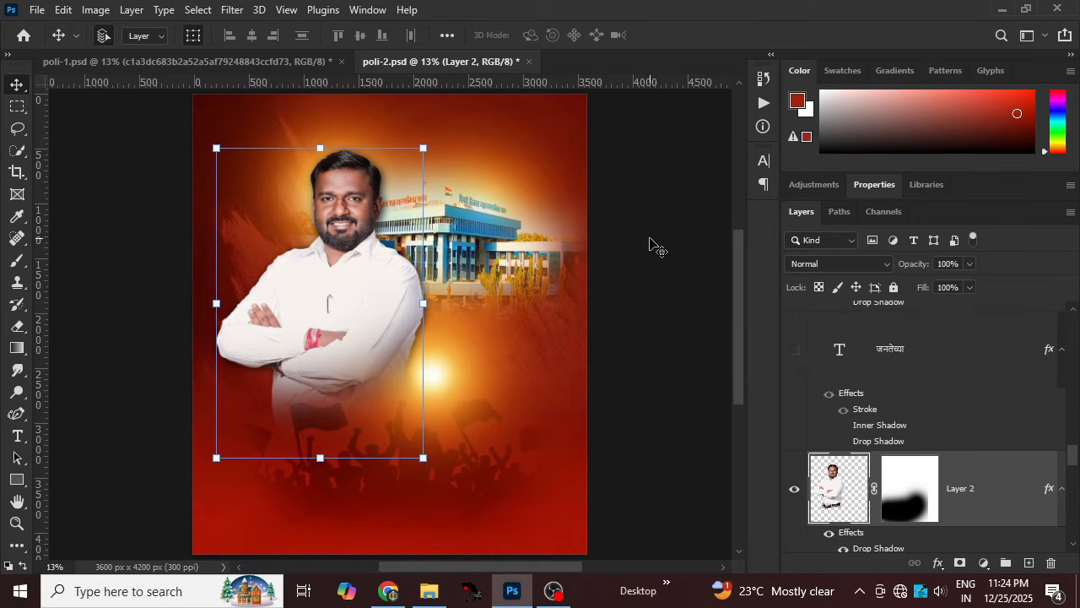
left_click(668, 274)
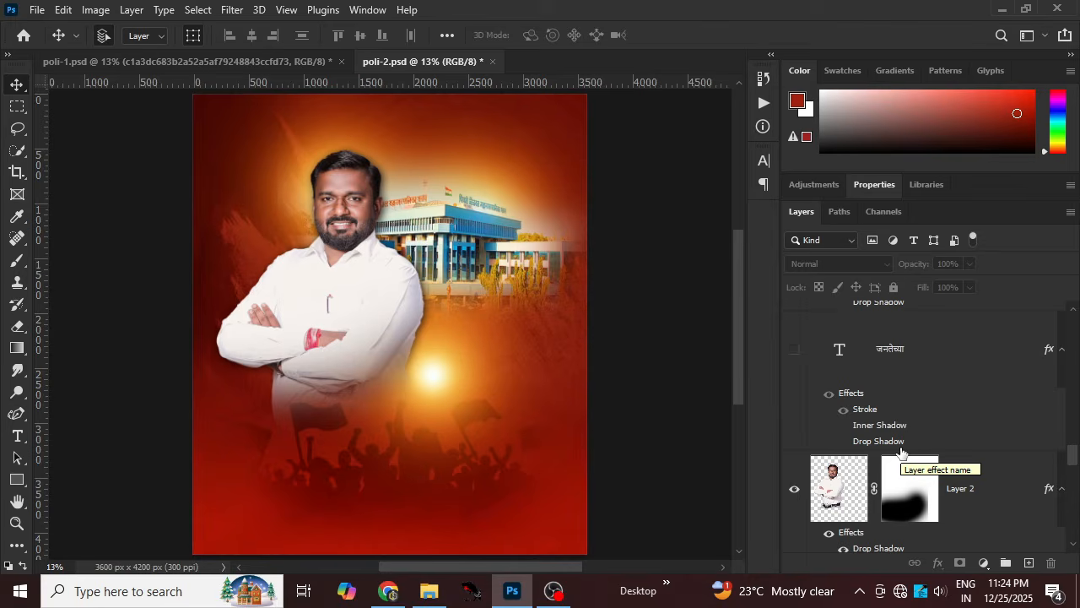
- Show the जनतेच्या text layer beside the portrait and leave no layer selected
left_click(794, 350)
left_click(582, 249)
left_click(665, 254)
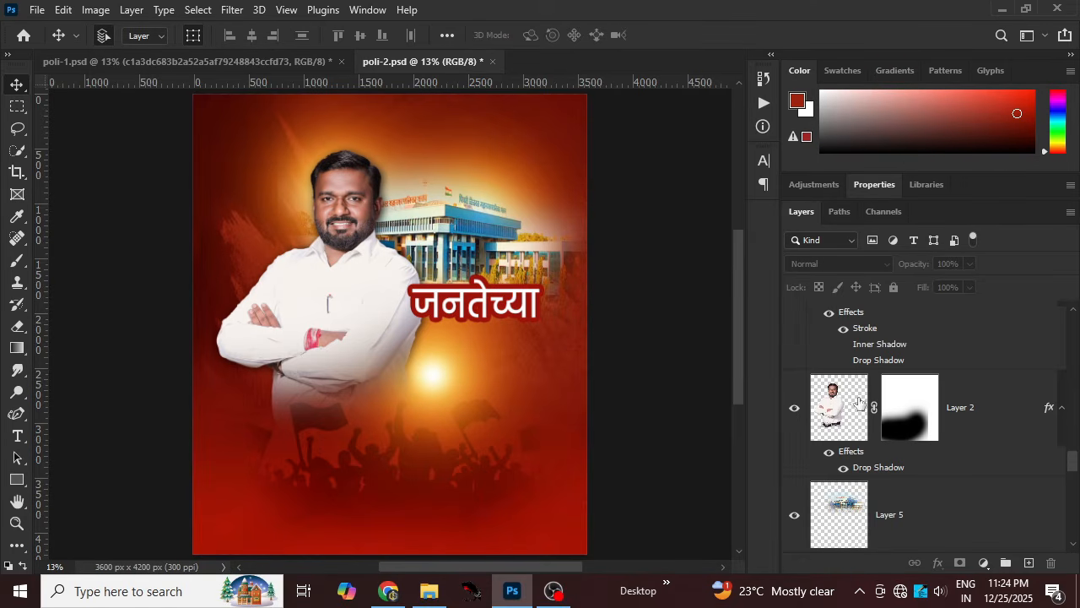
- Show the हक्कासाठी text layer below जनतेच्या, select each of the two lines in turn, and leave no layer selected
left_click(500, 302)
scroll(857, 395, "up", 2)
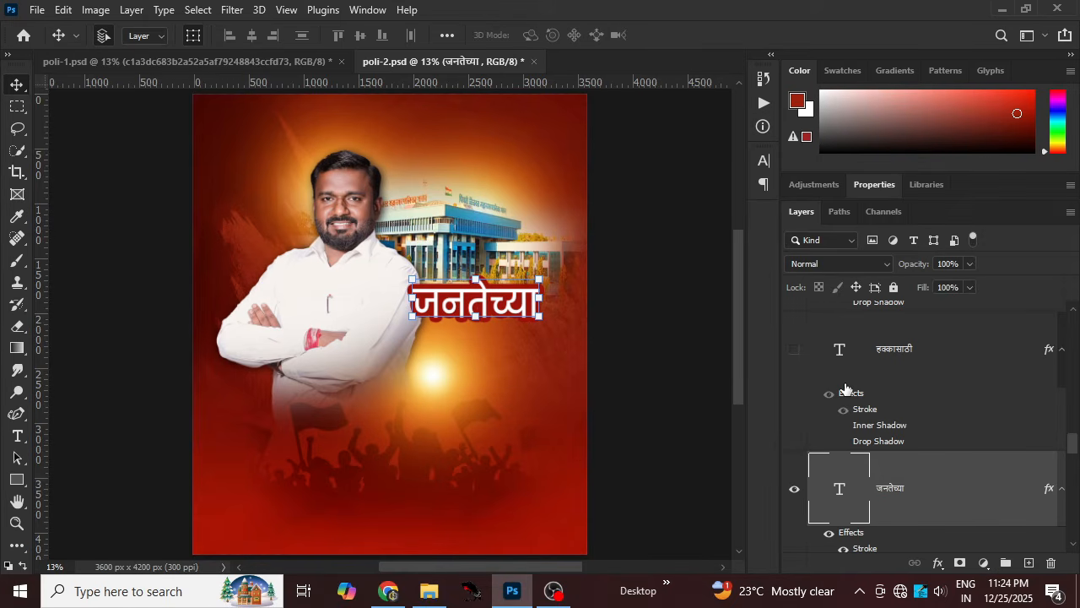
left_click(795, 351)
left_click(616, 317)
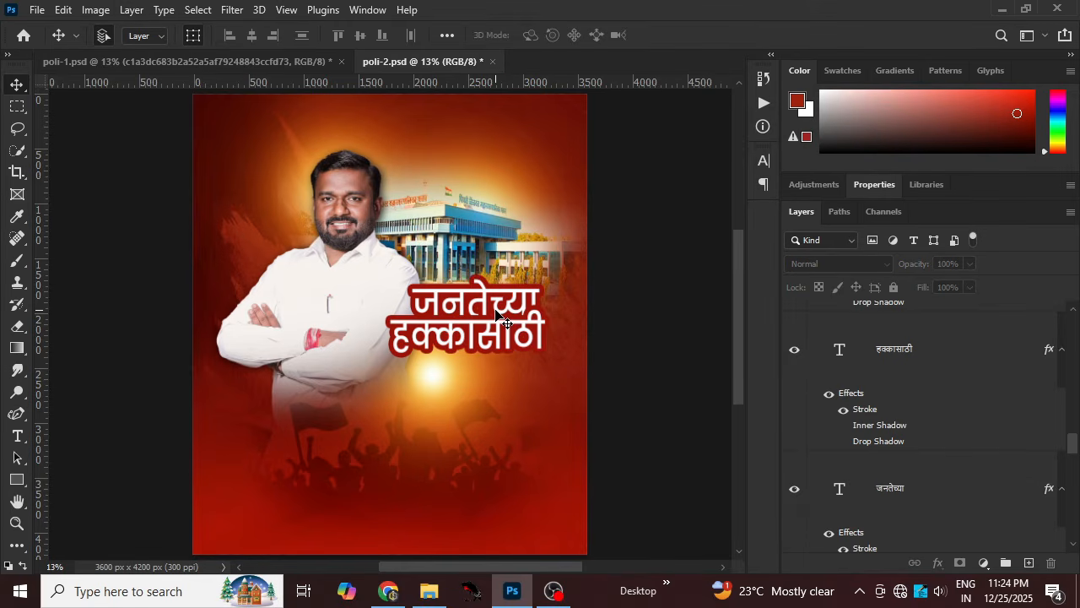
left_click(497, 317)
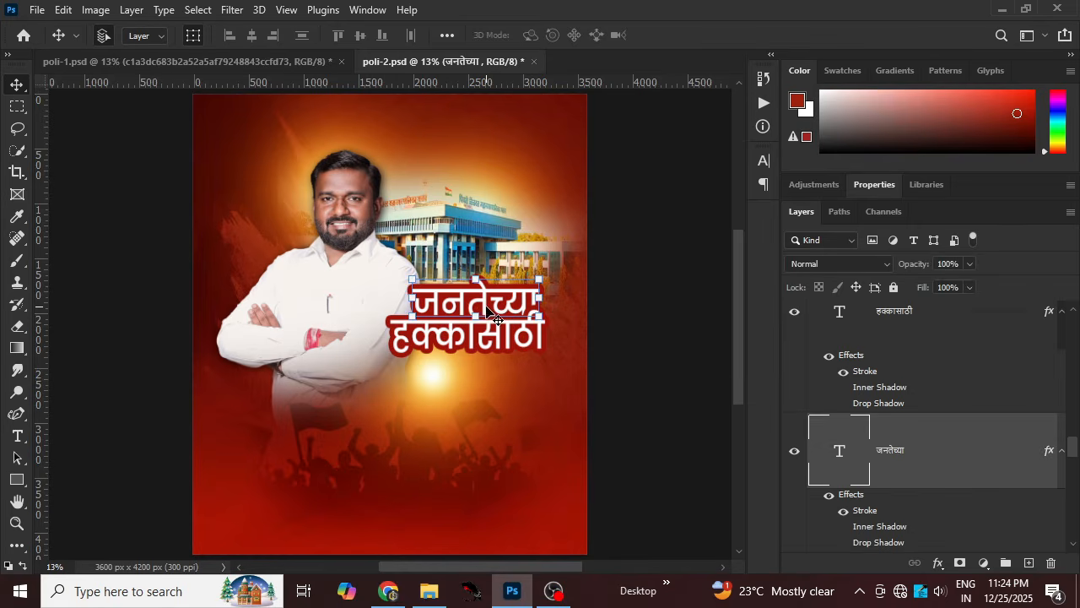
left_click(487, 349)
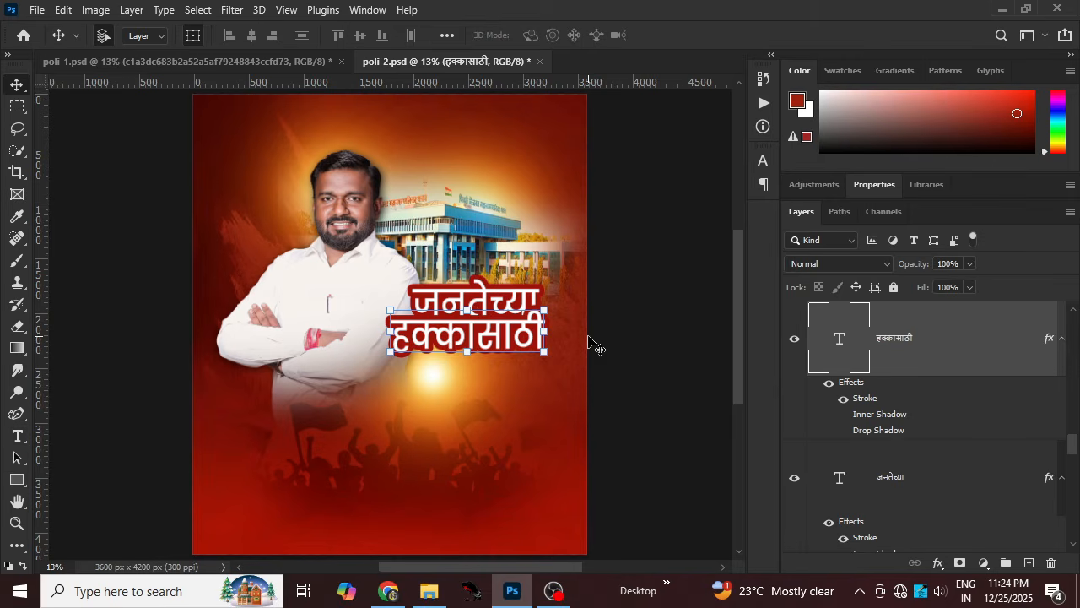
left_click(670, 324)
- Examine the two headline lines beside the portrait up close and select the हक्कासाठी text layer
key("ctrl+plus")
key("ctrl+plus")
key("ctrl+plus")
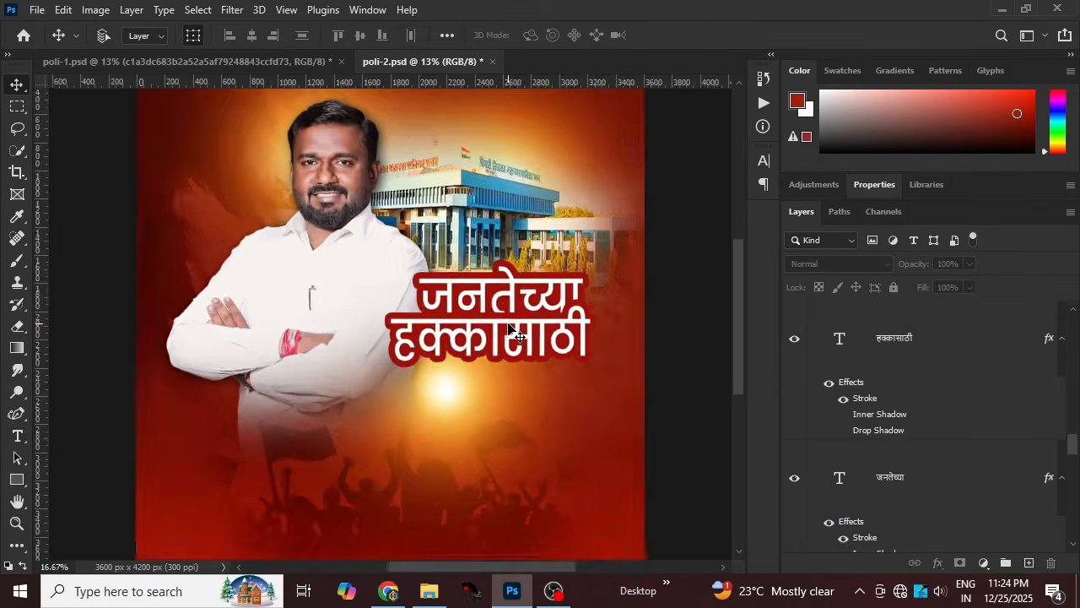
left_click_drag(574, 286, 375, 323)
left_click(482, 382)
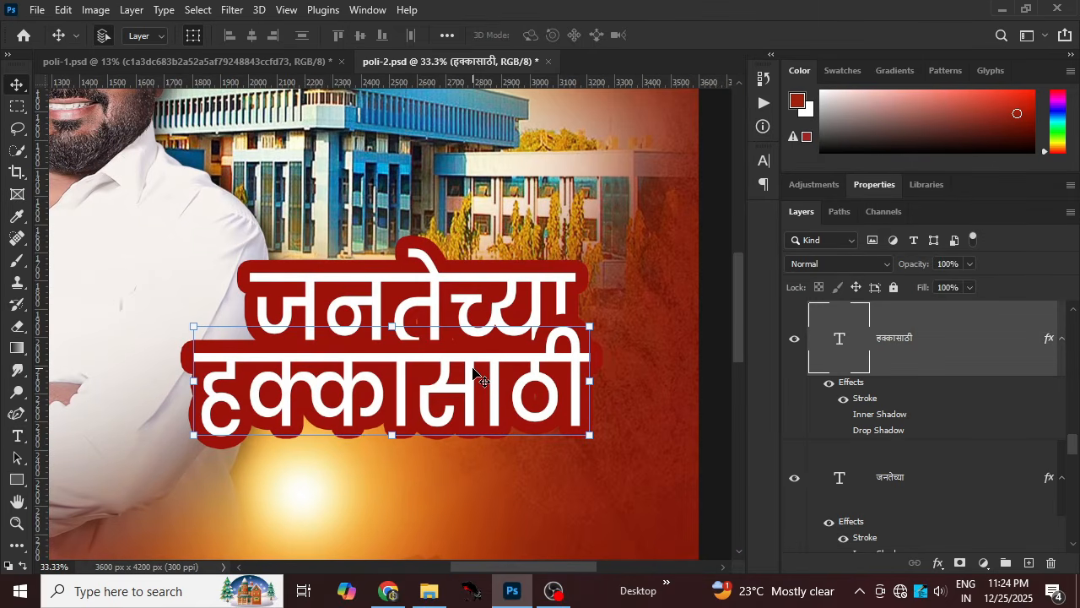
key("ctrl+minus")
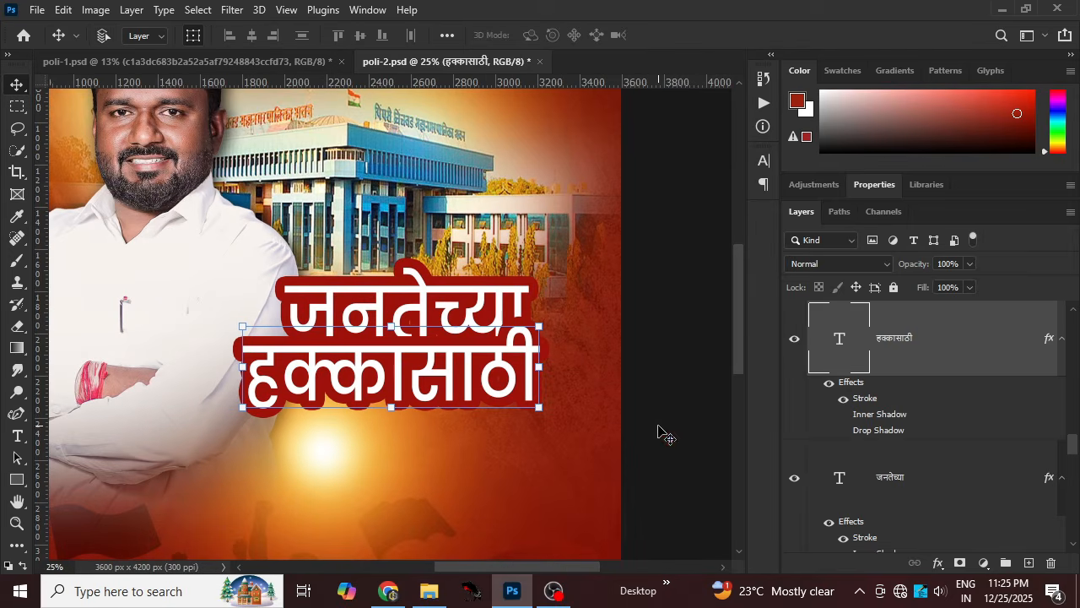
- Show the yellow नवा चेहरा! and विकासाचा text layers below the white headline lines
scroll(936, 432, "down", 3)
left_click(794, 418)
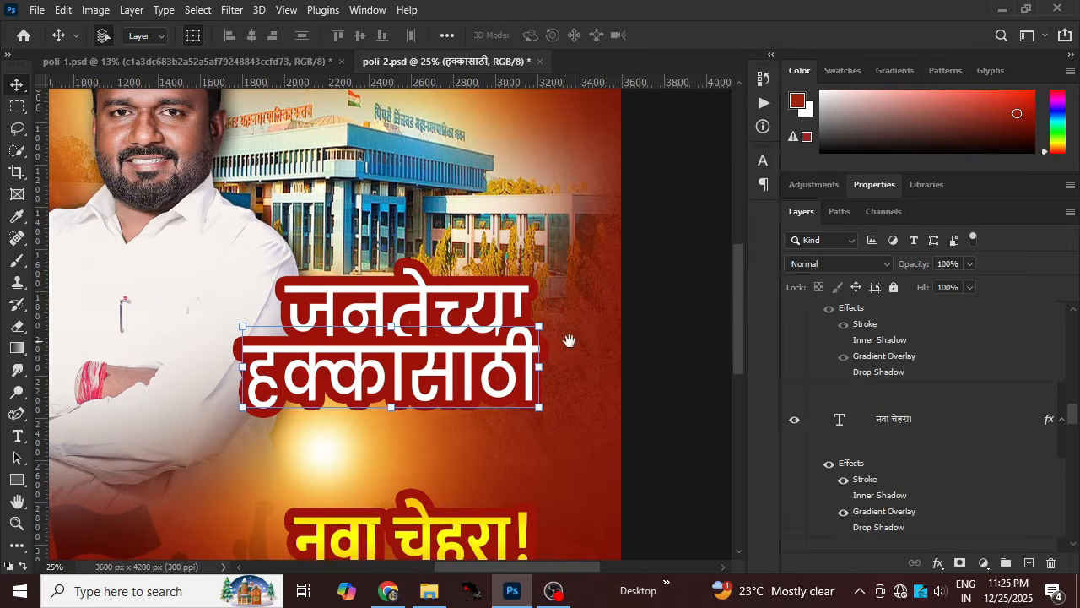
left_click_drag(616, 363, 701, 410)
key("ctrl+minus")
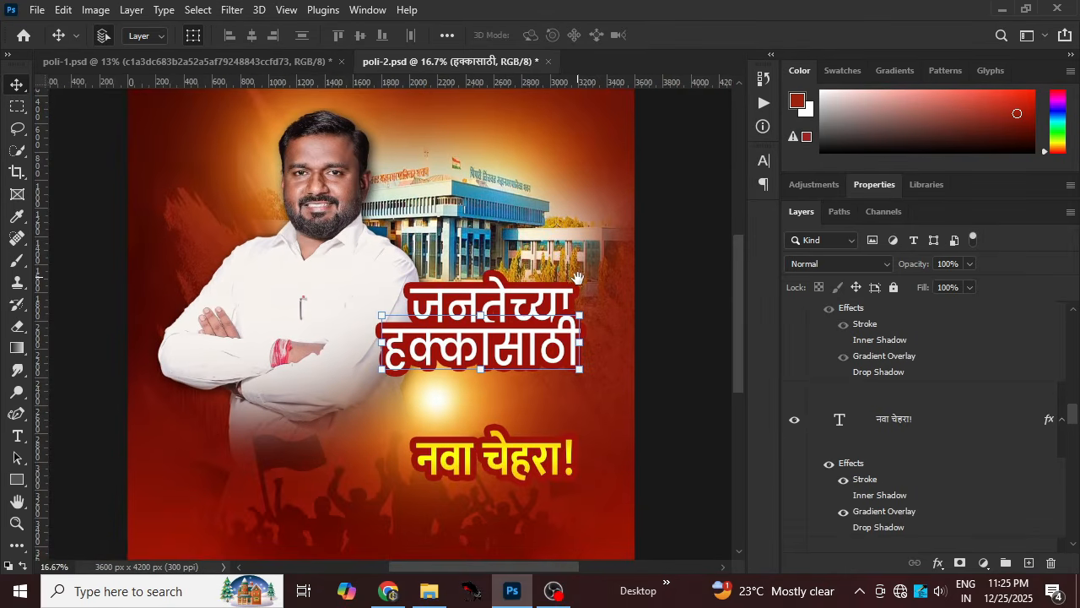
scroll(844, 422, "up", 2)
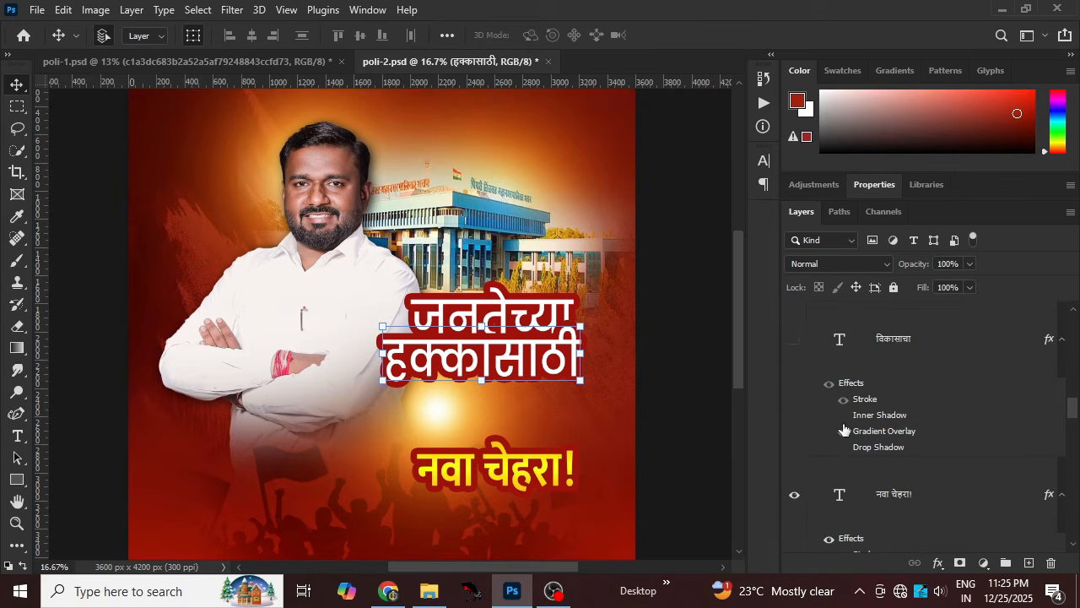
left_click(794, 338)
scroll(846, 410, "up", 2)
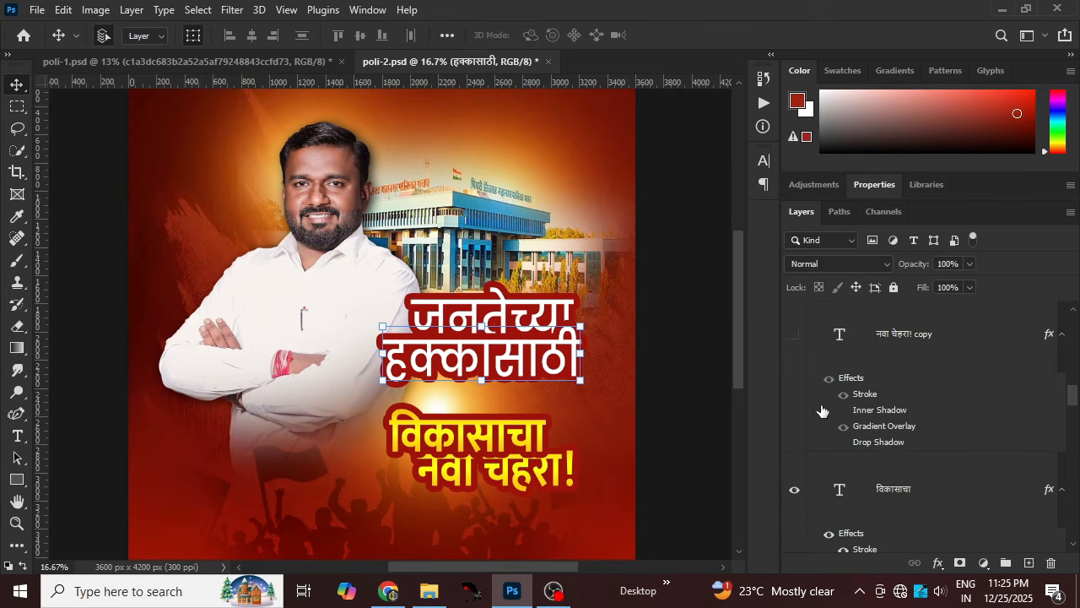
- Show the नवा चेहरा! copy and लढणारा text layers, and clear the layer selection
left_click(795, 334)
scroll(852, 422, "up", 3)
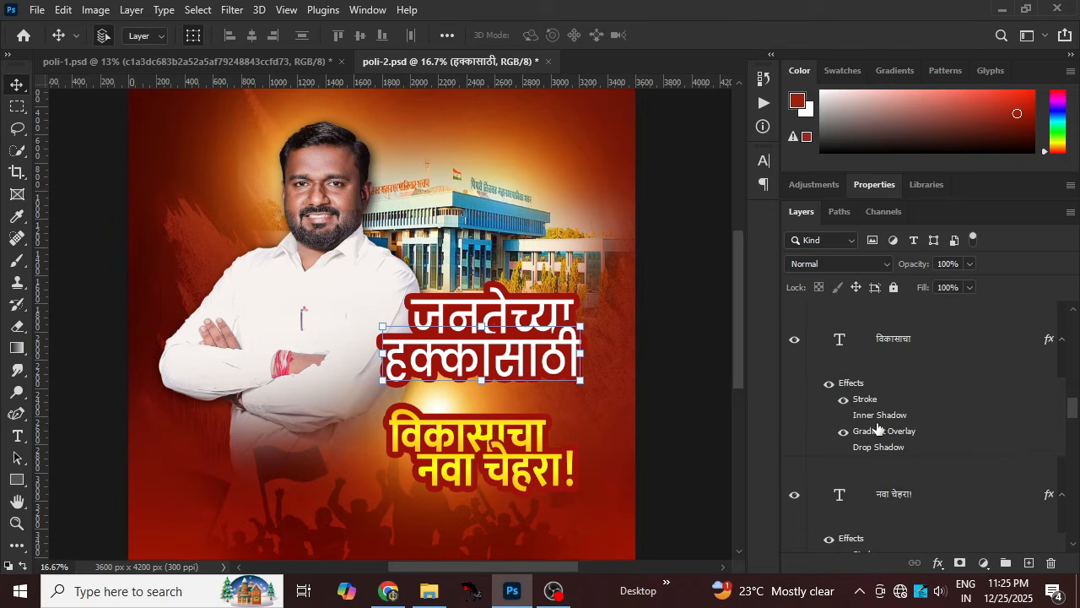
left_click(794, 499)
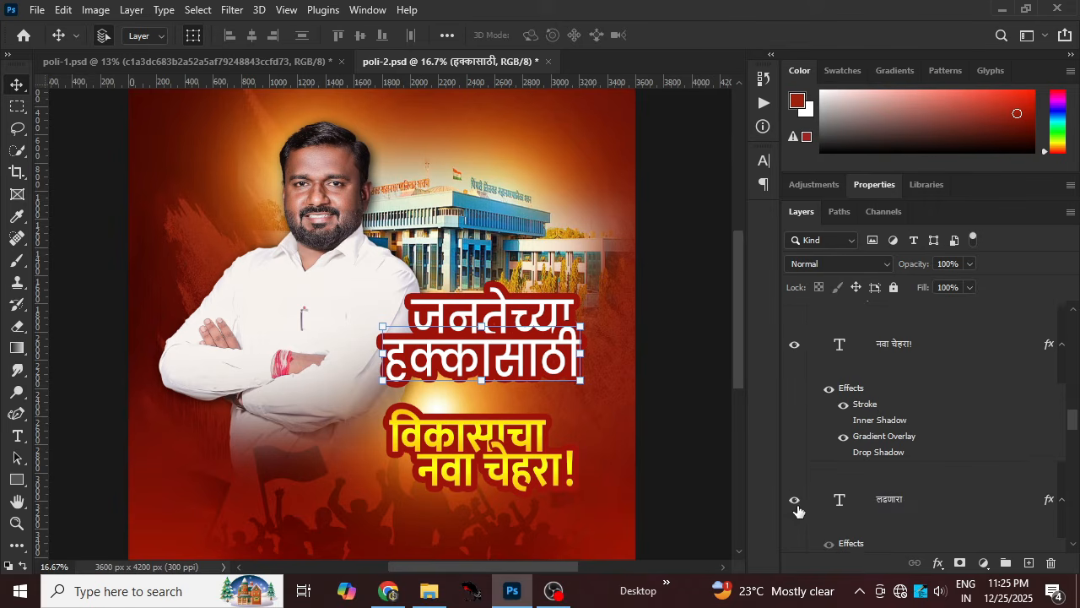
left_click(668, 391)
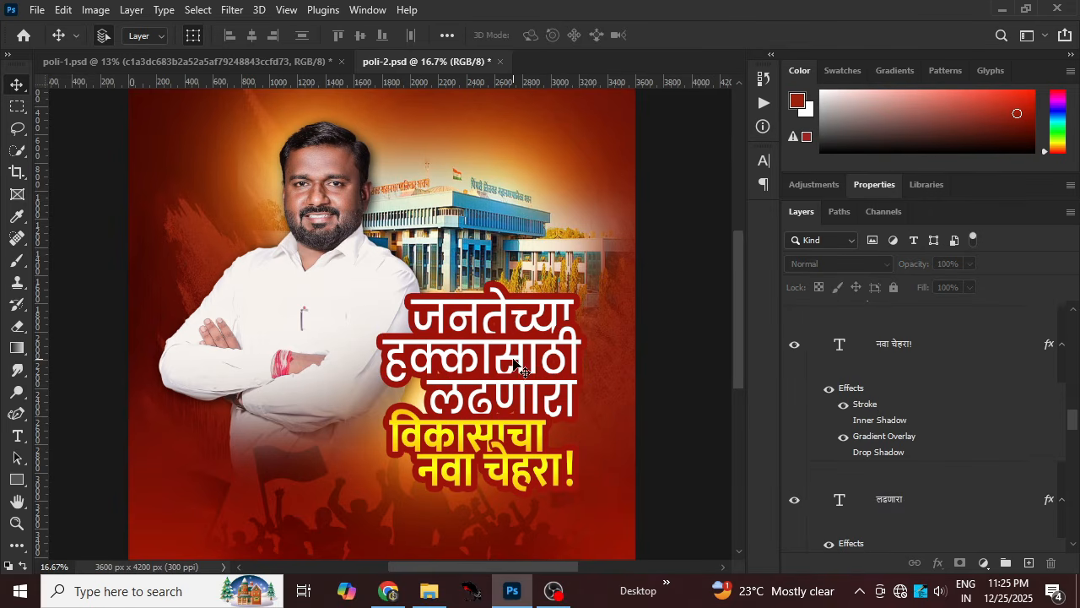
- Examine the complete five-line headline up close and select its हक्कासाठी line
scroll(493, 451, "down", 1)
scroll(506, 430, "down", 1)
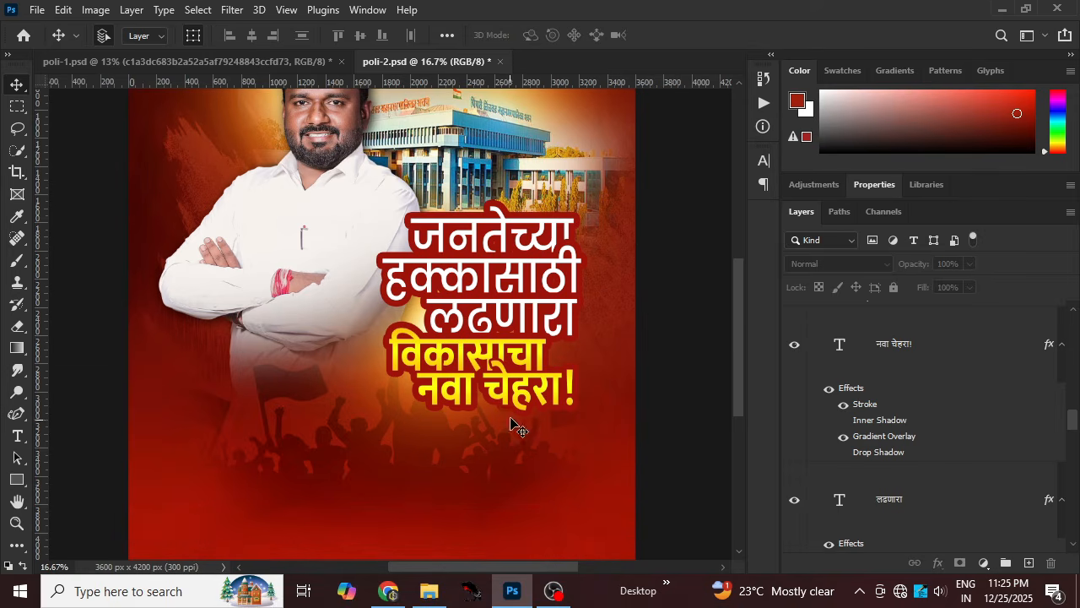
scroll(520, 400, "up", 1)
left_click_drag(549, 241, 424, 267)
left_click(414, 240)
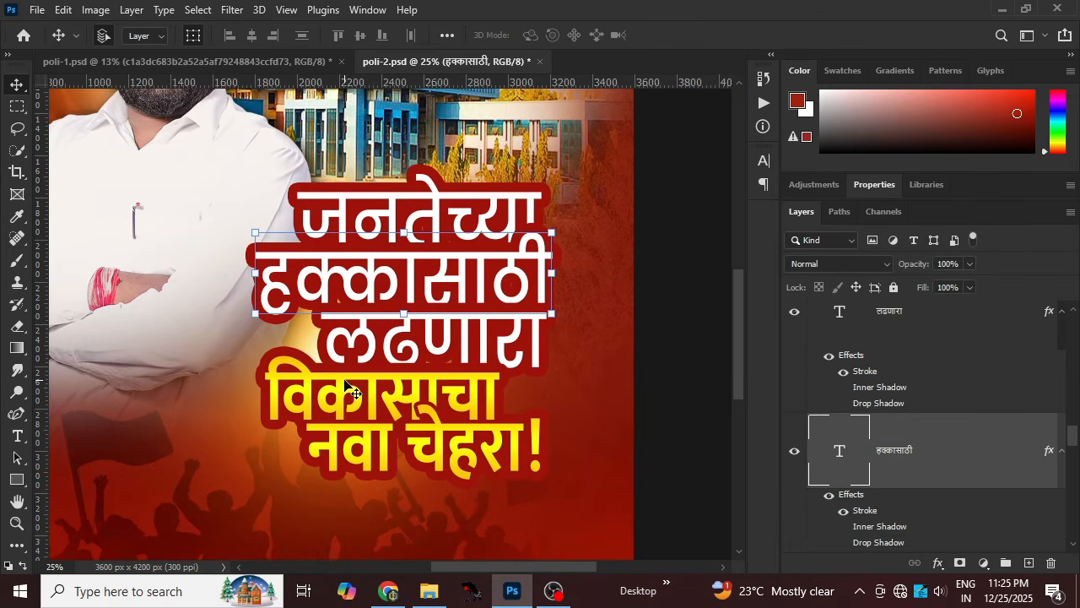
- Show the black जनतेच्या सेवेसाठी आणि हितासाठी text layer over the portrait to inspect it, and hide it again
scroll(918, 415, "down", 4)
scroll(879, 439, "up", 2)
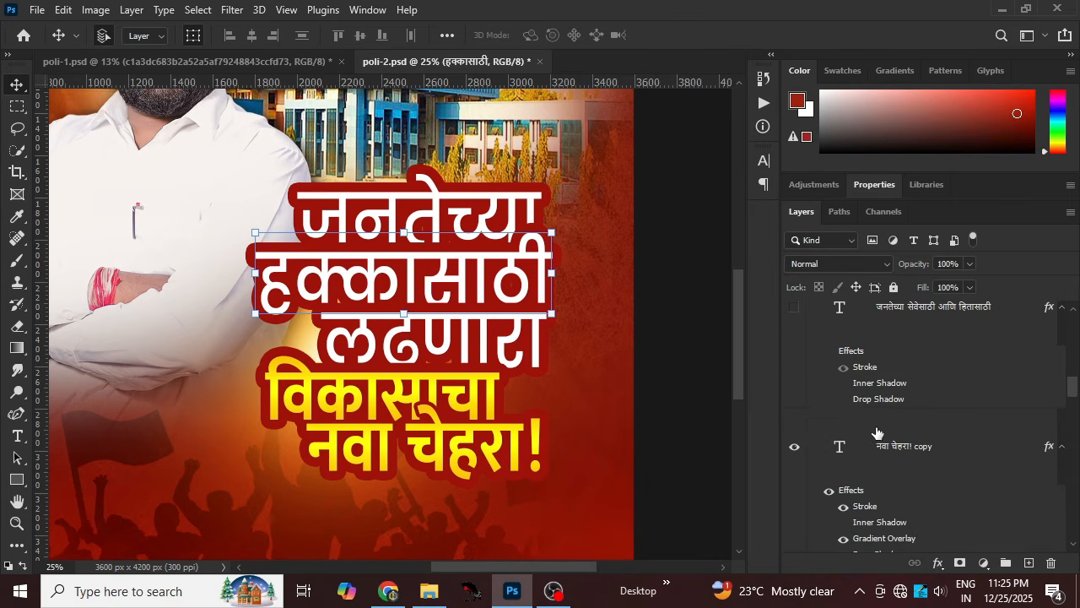
scroll(810, 417, "up", 1)
left_click(793, 385)
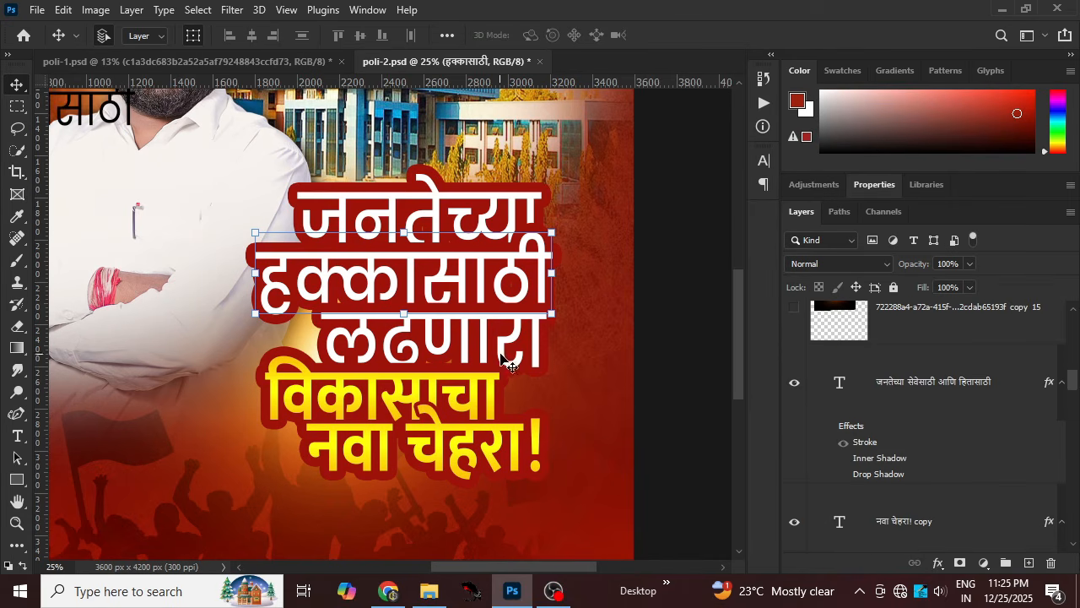
scroll(381, 327, "up", 5)
scroll(381, 327, "left", 5)
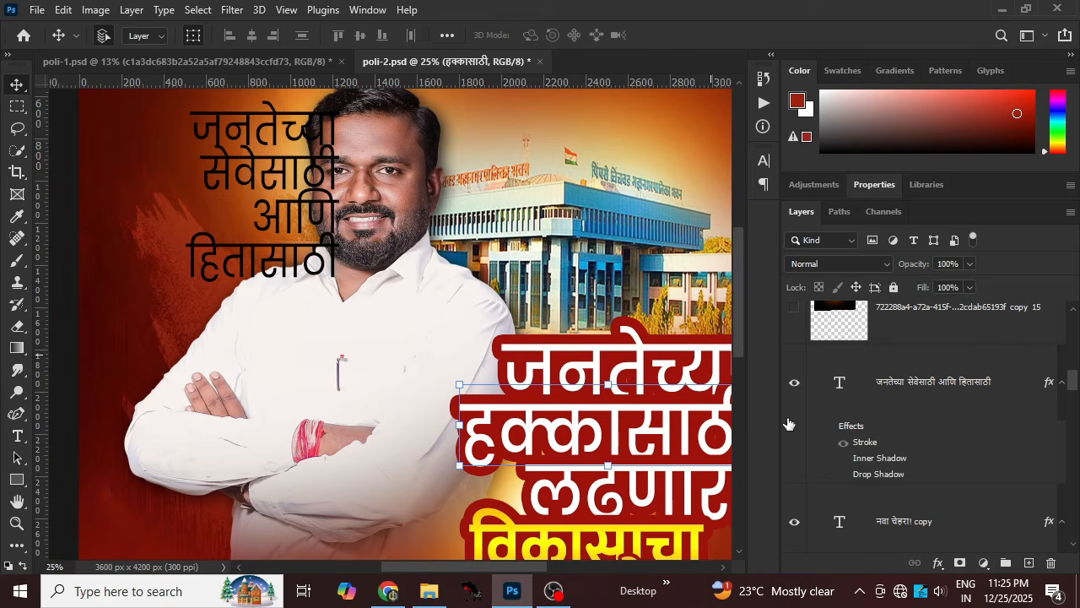
left_click(792, 385)
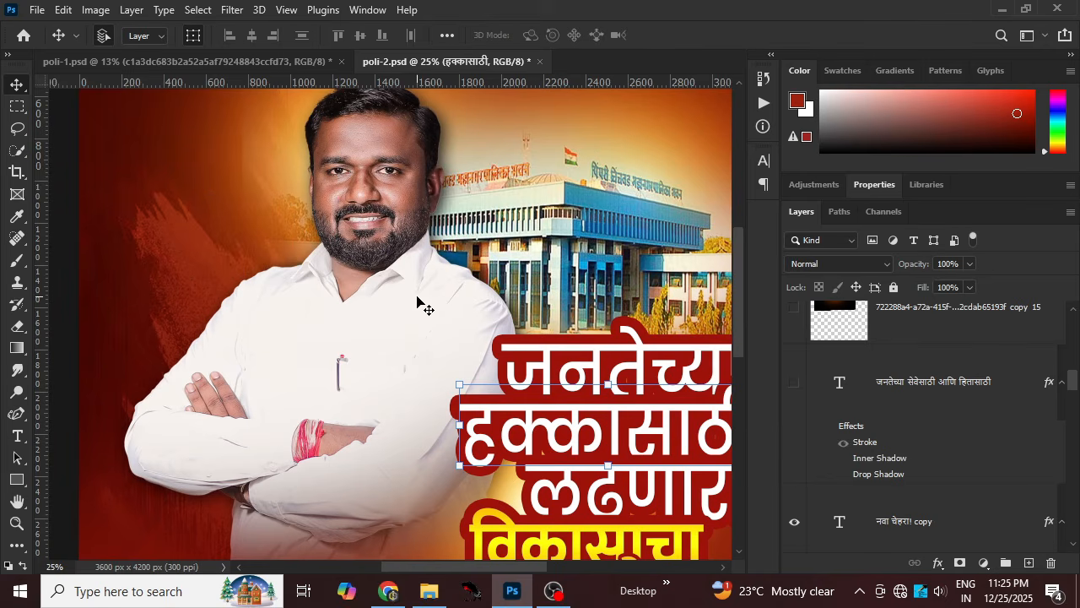
- Look briefly at poli-1.psd, return to poli-2.psd, and toggle the जनतेच्या सेवेसाठी आणि हितासाठी text layer on and off
left_click(144, 57)
left_click(404, 64)
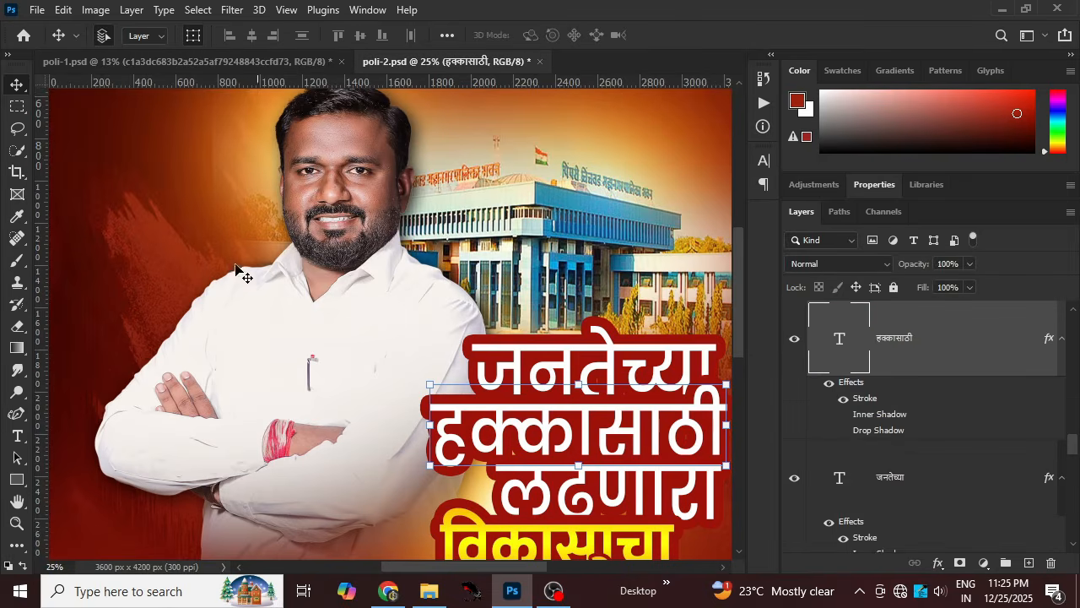
key("ctrl+minus")
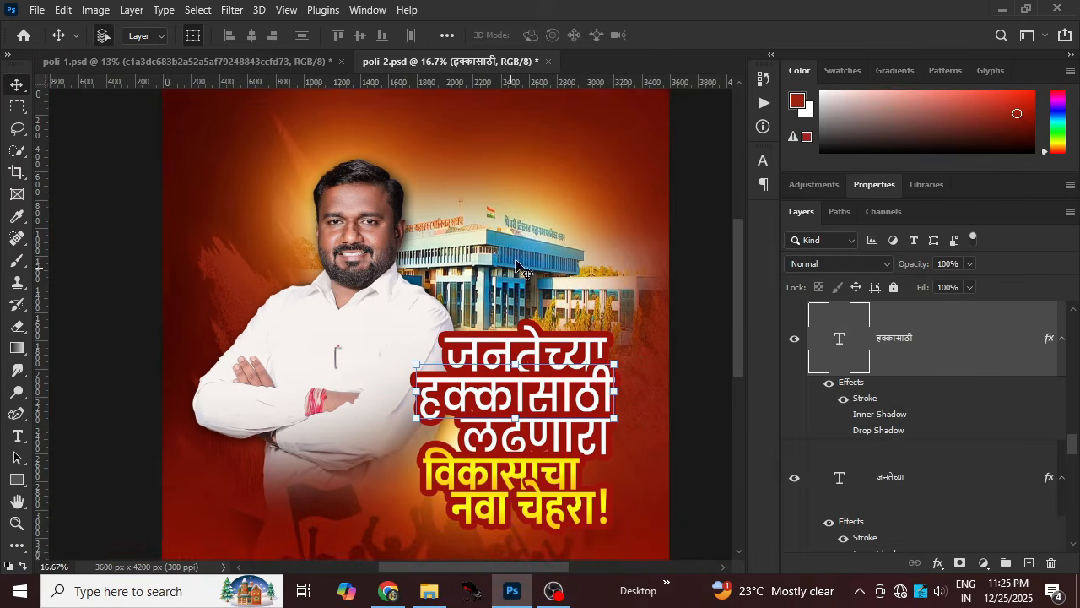
left_click_drag(515, 261, 494, 248)
scroll(989, 403, "up", 2)
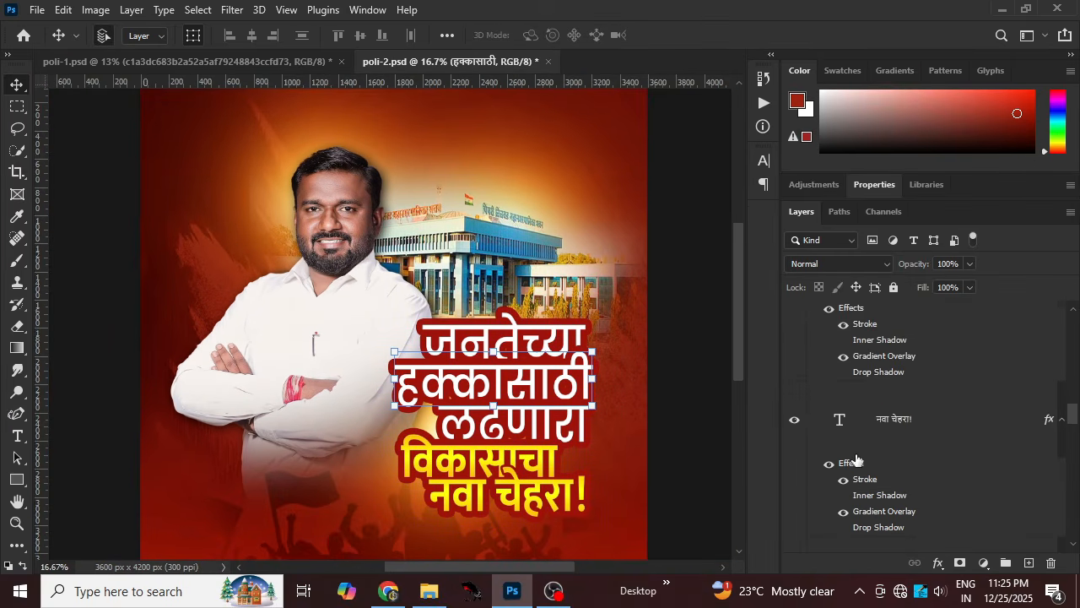
scroll(885, 448, "down", 4)
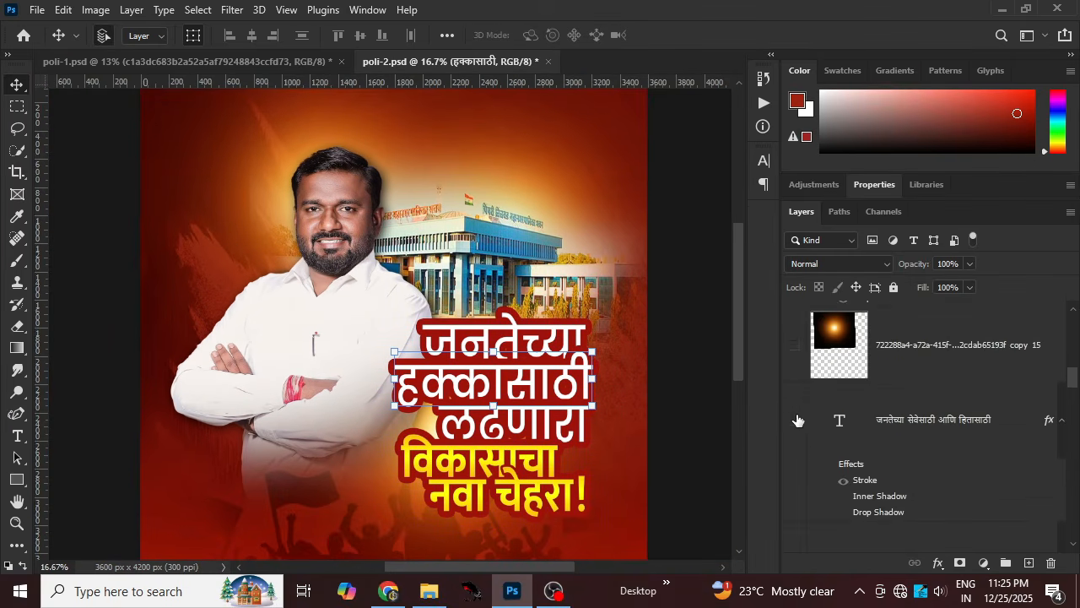
left_click(798, 420)
left_click_drag(568, 428, 576, 381)
left_click(797, 419)
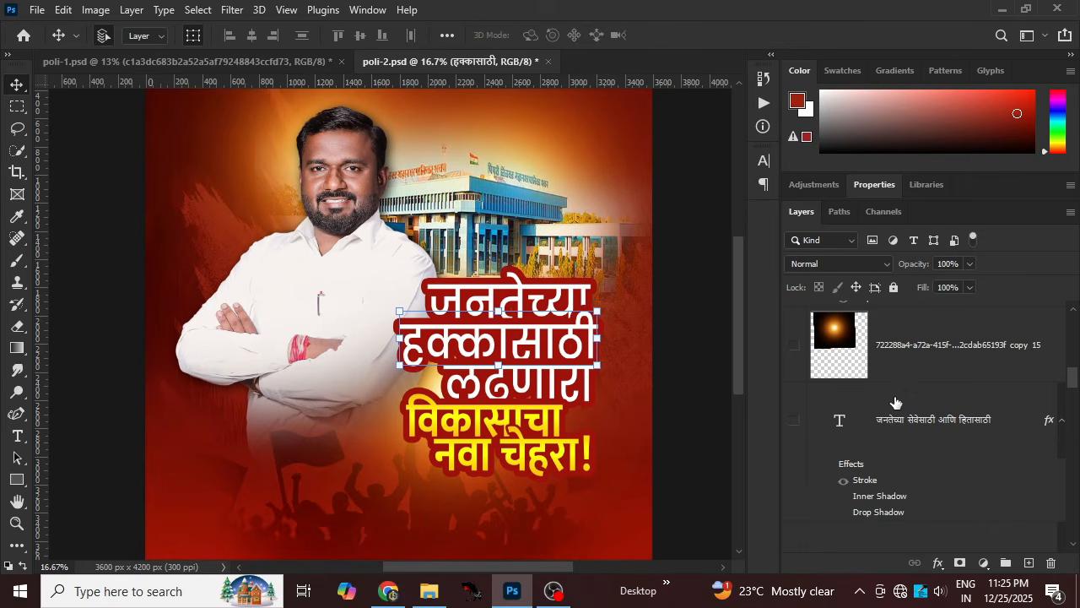
- Check the effect of the orange glow layer copy 15, and delete it and the unused जनतेच्या सेवेसाठी आणि हितासाठी text layer
left_click(896, 405)
left_click(794, 345)
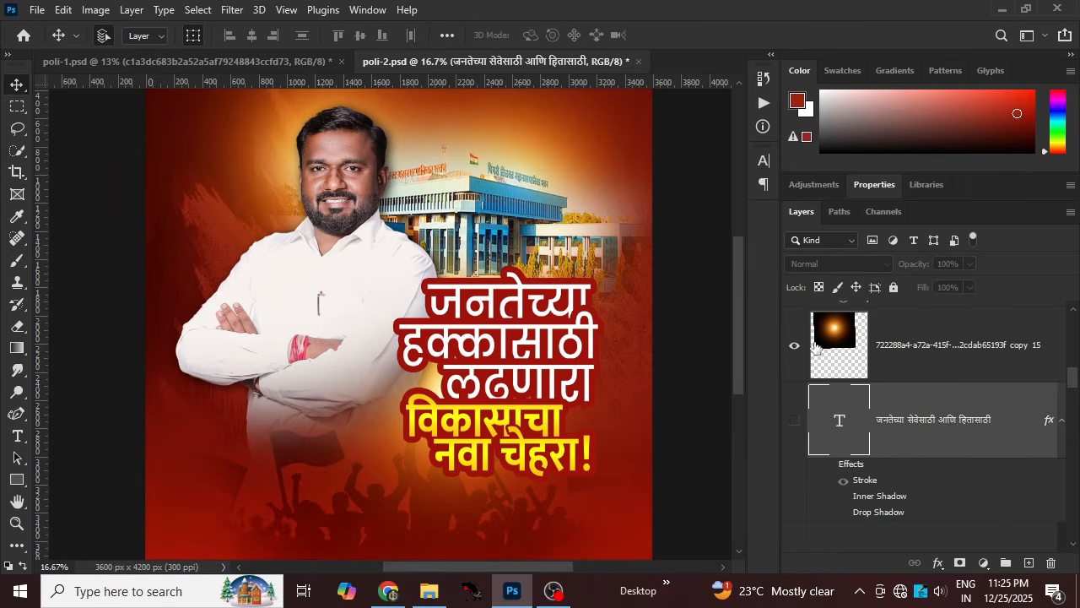
left_click_drag(475, 272, 468, 305)
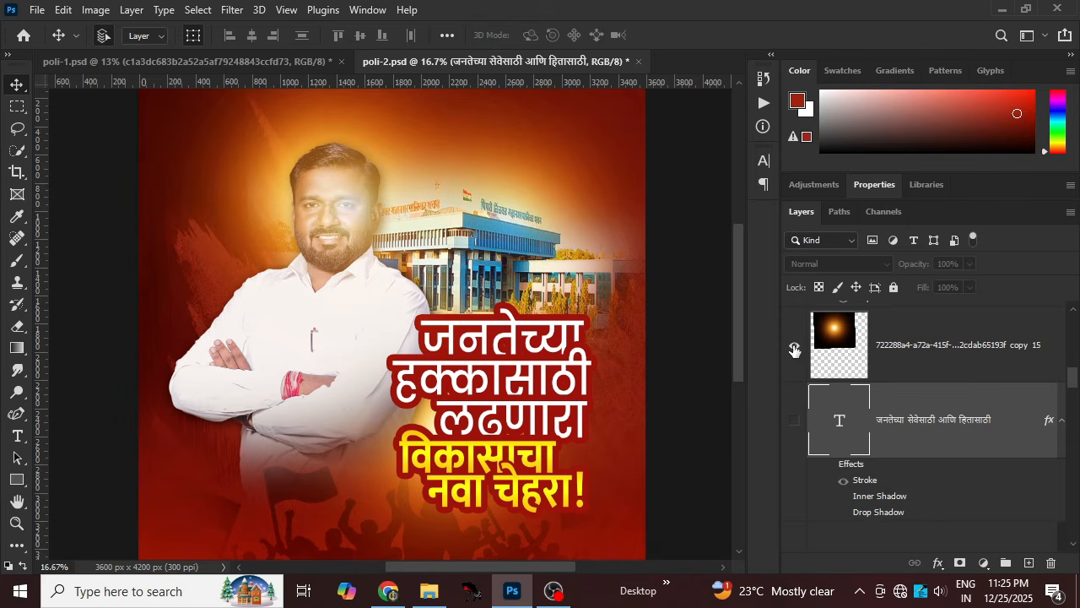
left_click(794, 350)
left_click(934, 358)
key("Delete")
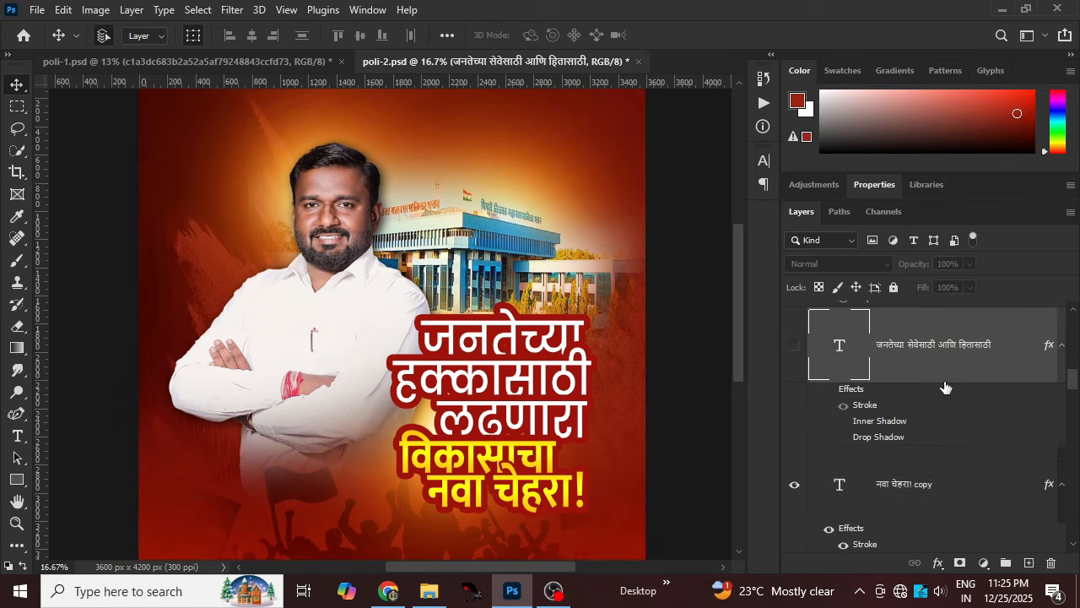
key("Delete")
- Show the प्रभाग, क्रमांक and yellow ५५ text layers in the poster's upper right corner
scroll(945, 390, "up", 3)
left_click(794, 447)
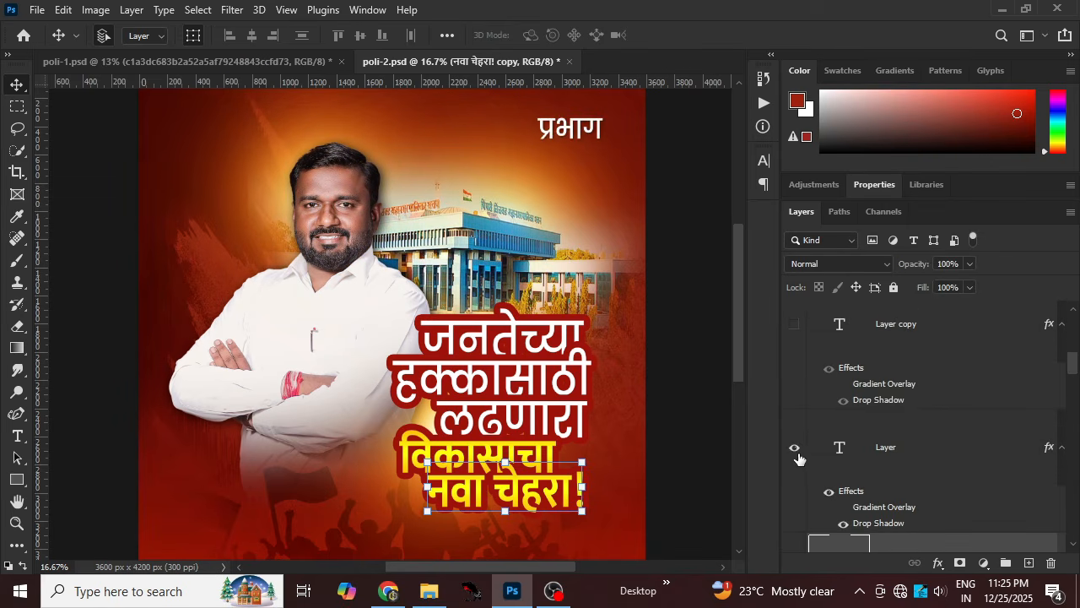
left_click(792, 329)
scroll(830, 402, "up", 2)
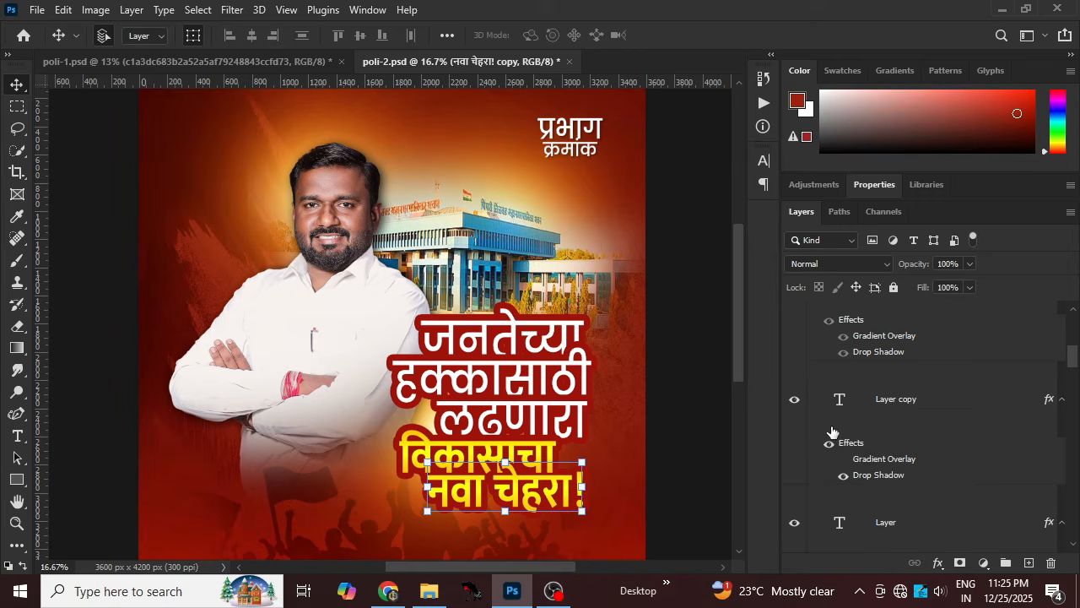
scroll(818, 418, "up", 3)
left_click(794, 422)
scroll(802, 447, "up", 3)
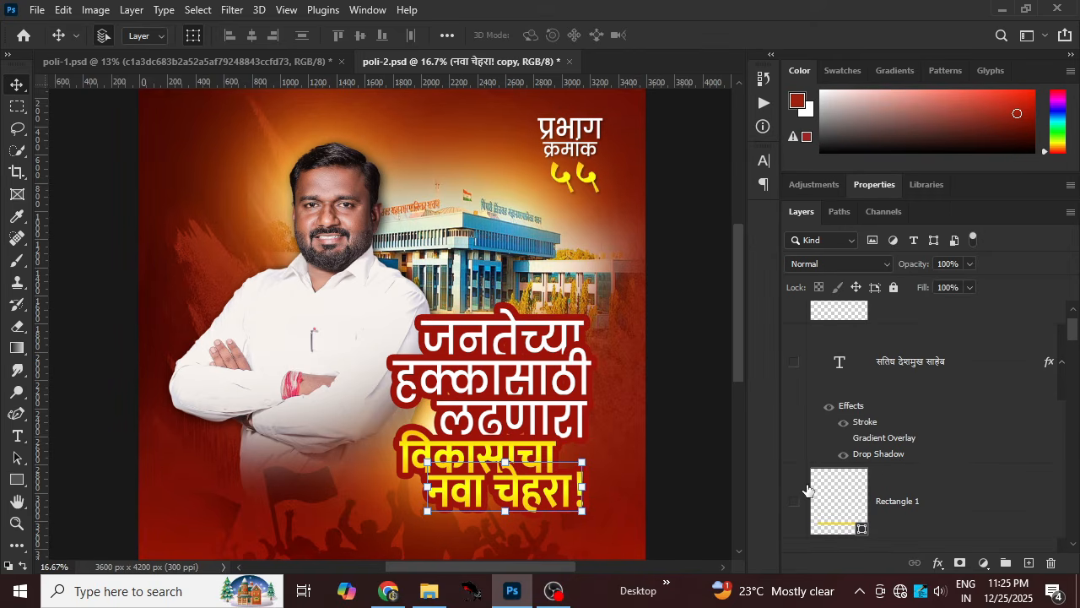
- Show the politician's name text and the yellow Rectangle 1 bar behind it near the poster's lower edge, and clear the selection
left_click(807, 490)
left_click(795, 361)
left_click(794, 501)
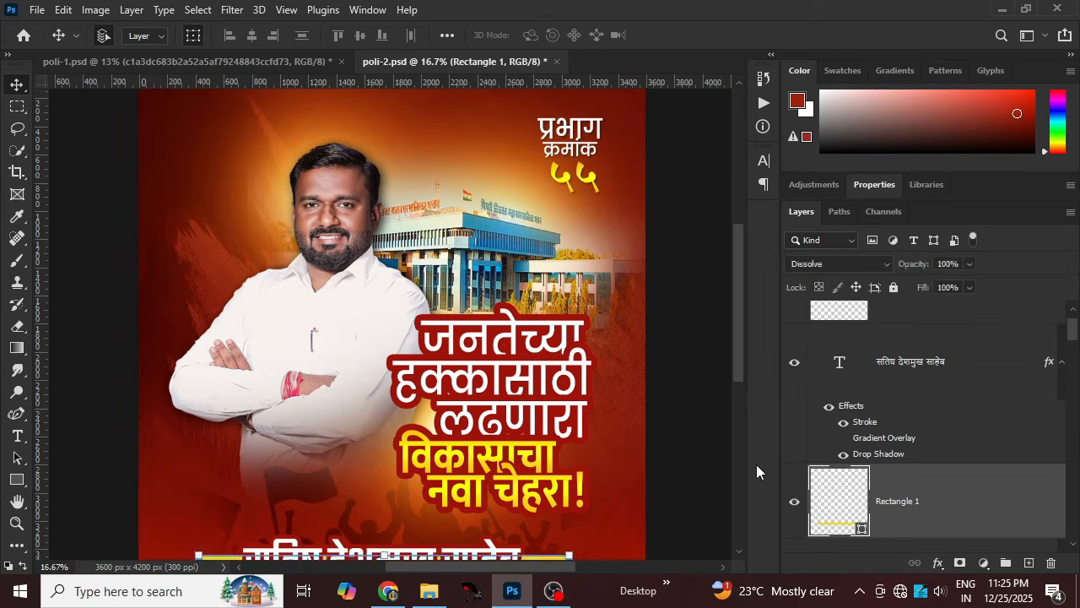
left_click_drag(540, 361, 521, 237)
left_click(648, 319)
left_click_drag(556, 299, 561, 287)
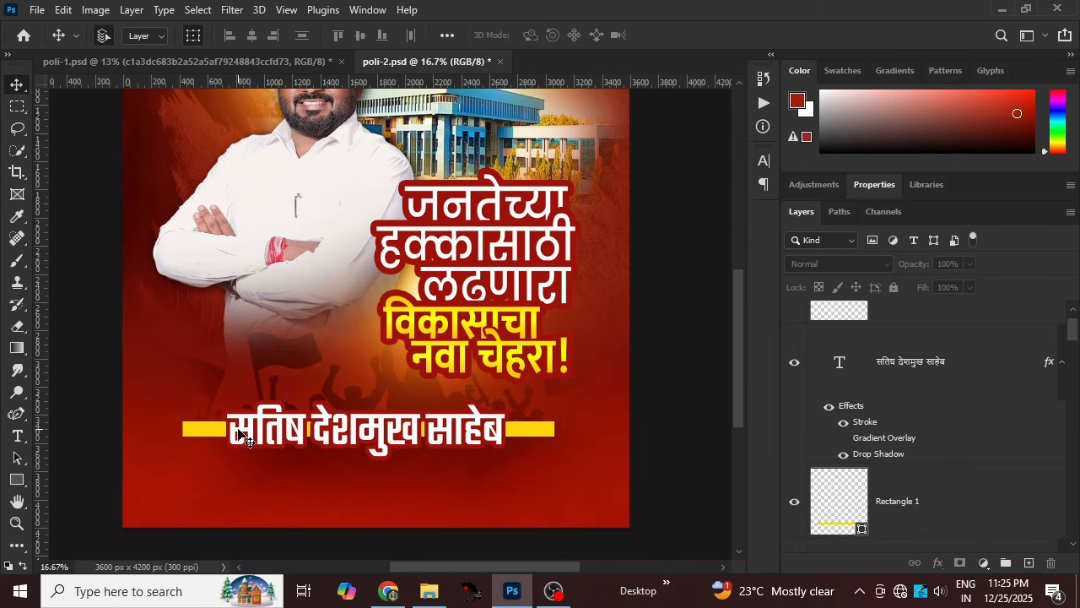
- Select the politician's name text, show the Onkar Graphics credit on Layer 7, and leave no layer selected
left_click(419, 435)
scroll(945, 458, "up", 1)
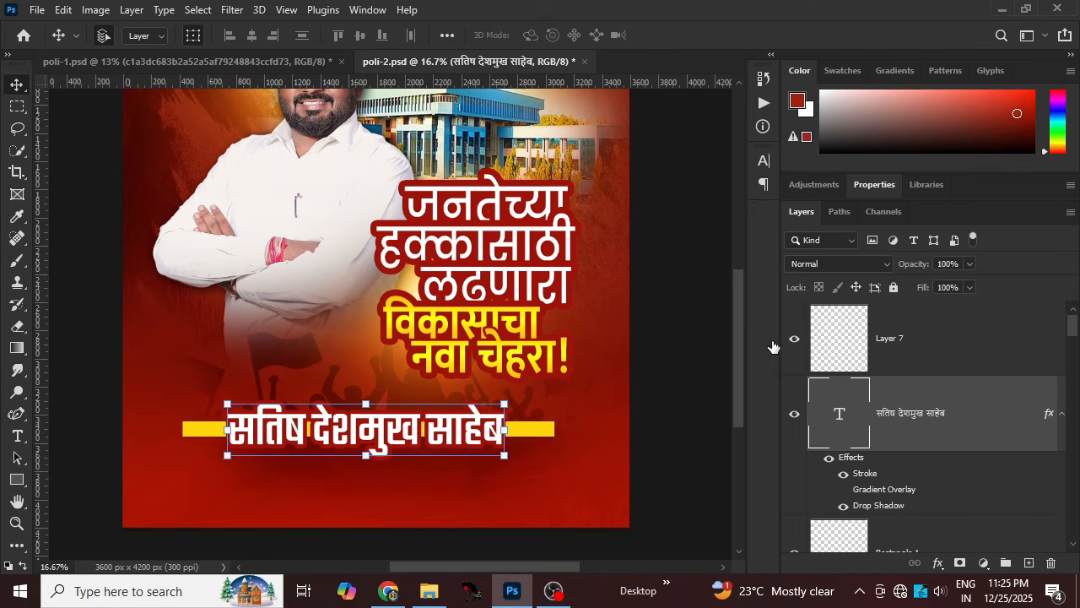
left_click(640, 345)
scroll(631, 346, "up", 3)
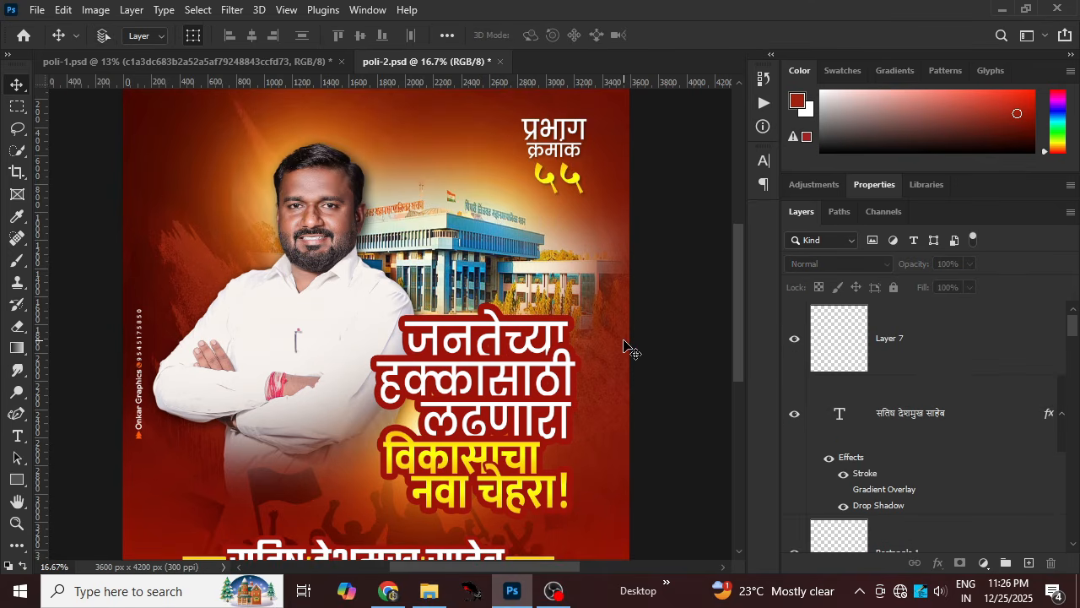
scroll(631, 347, "down", 1)
- Inspect the orange glow layers copy 17 and copy 16 by selecting each in turn, and clear the layer selection
left_click(270, 229)
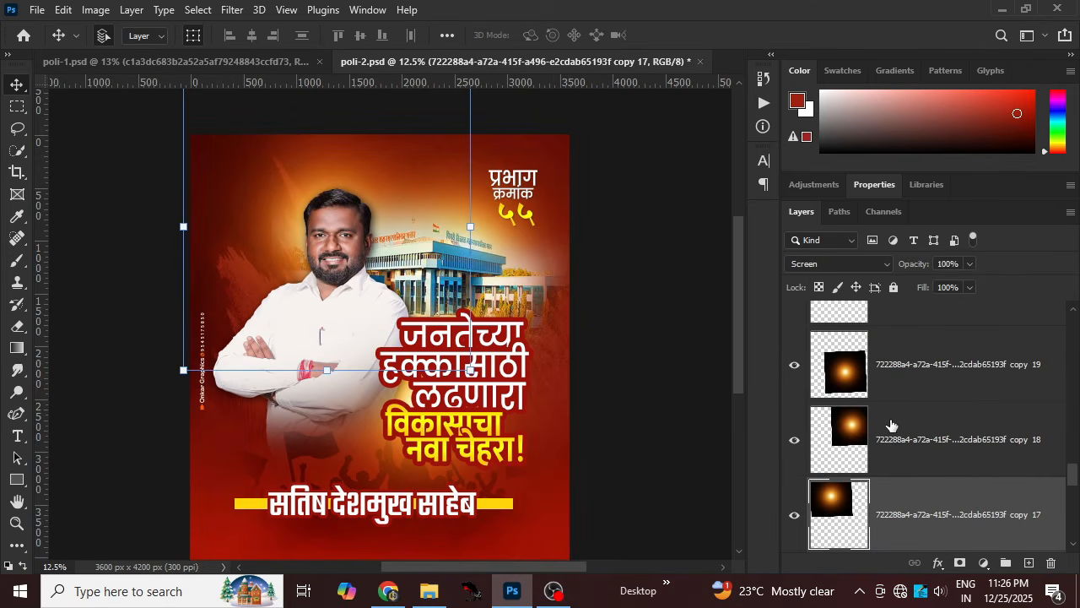
scroll(892, 425, "down", 2)
left_click(896, 440)
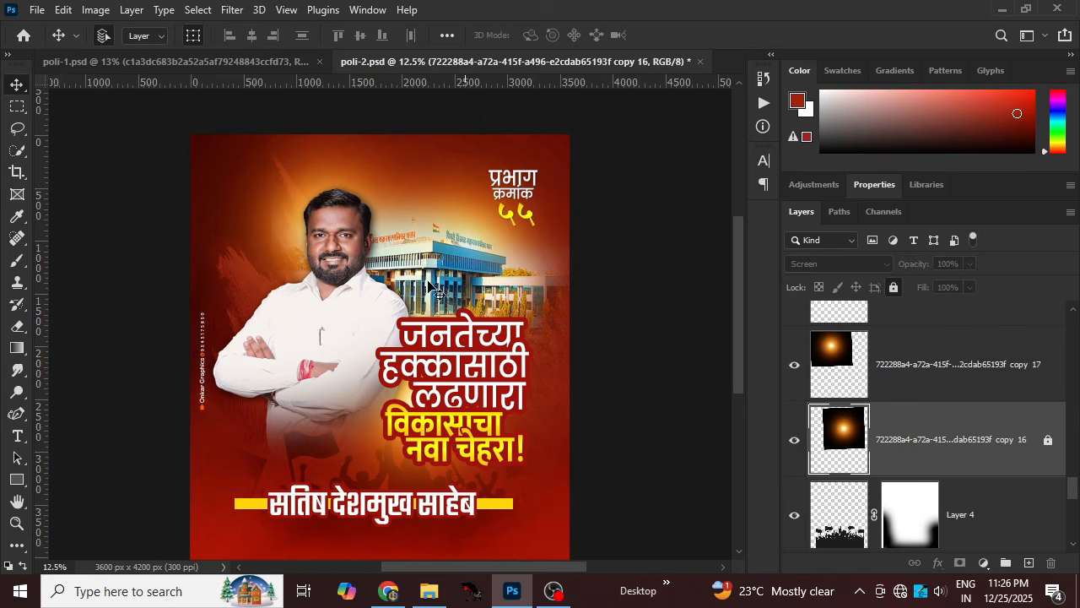
scroll(578, 283, "down", 1)
left_click(617, 279)
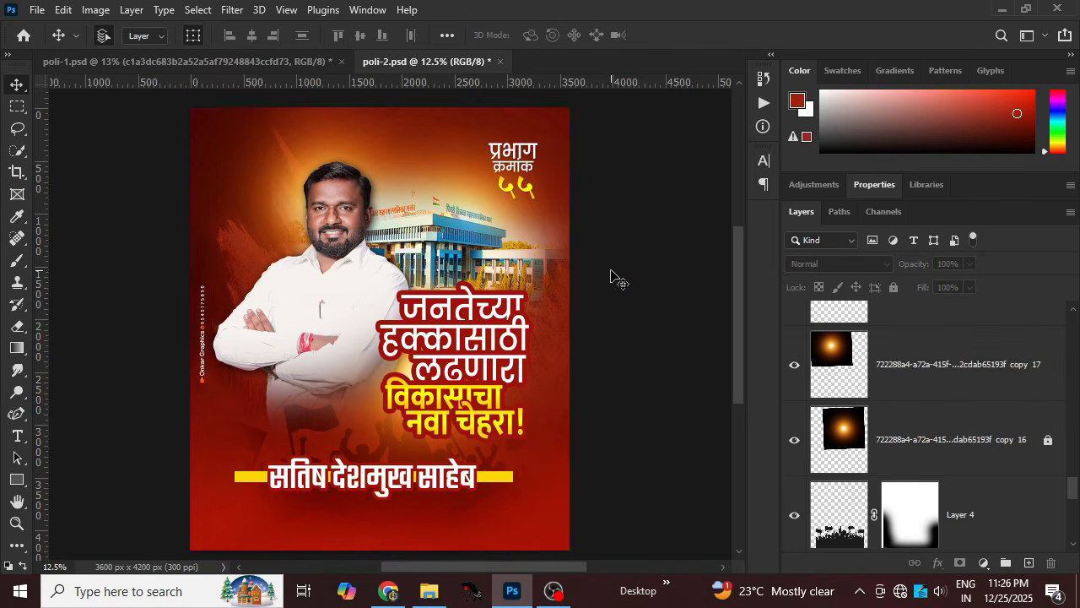